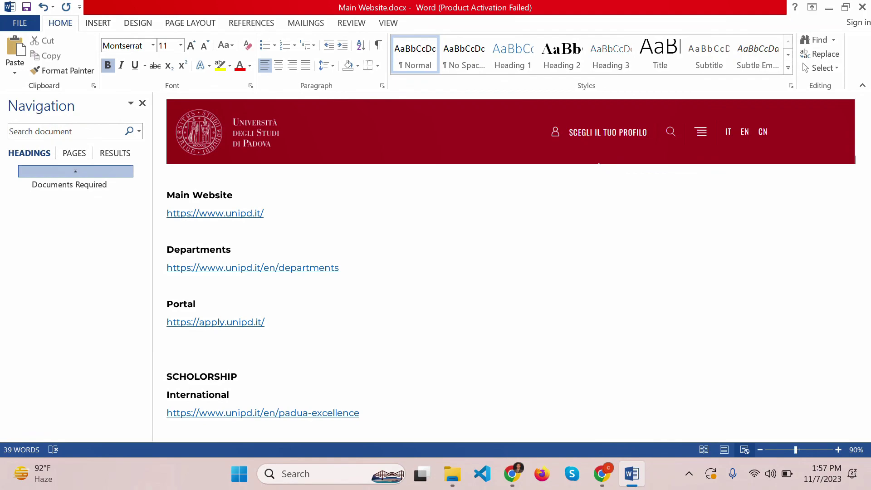
# - Scroll through the Padova scholarship notes and briefly highlight the Regional '7200 Euro / year' amount
pyautogui.scroll(-2, 394, 350)
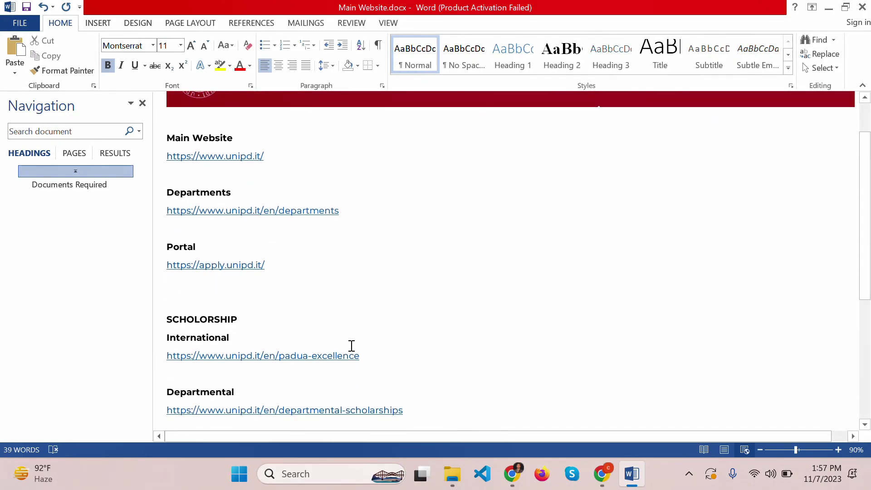
pyautogui.scroll(-2, 213, 337)
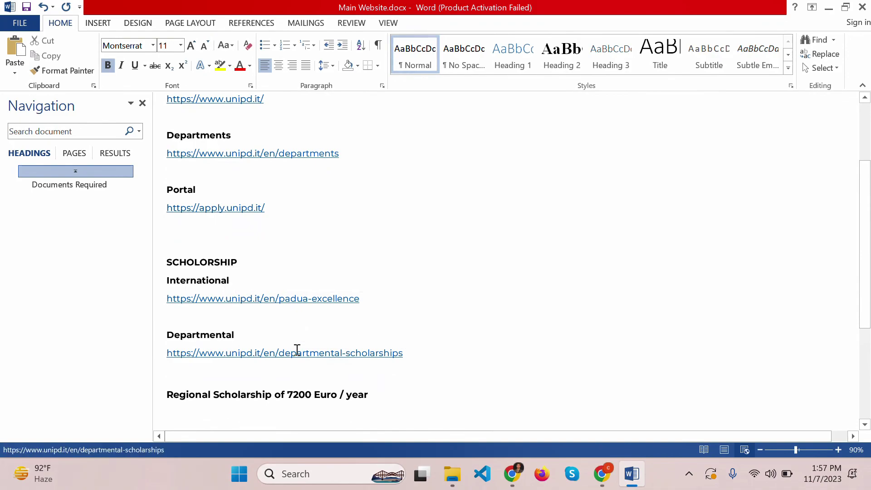
pyautogui.scroll(-2, 290, 350)
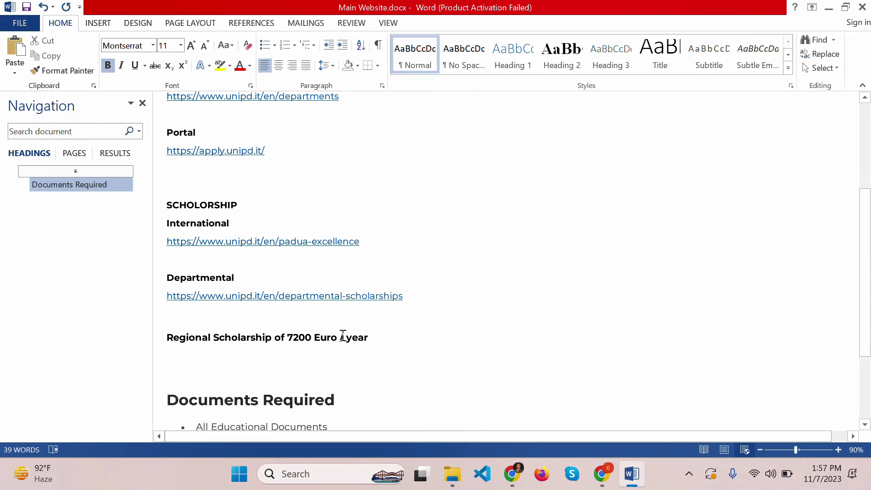
pyautogui.click(389, 341)
pyautogui.moveTo(350, 336); pyautogui.dragTo(287, 337)
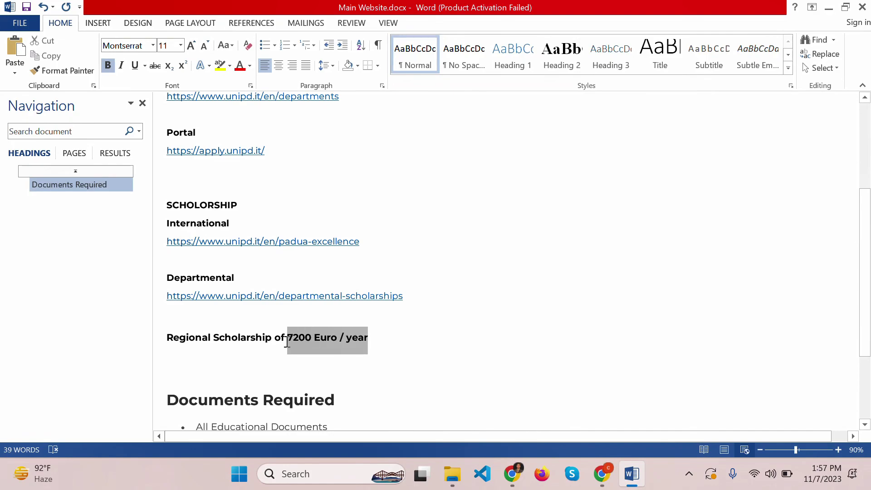
pyautogui.click(393, 351)
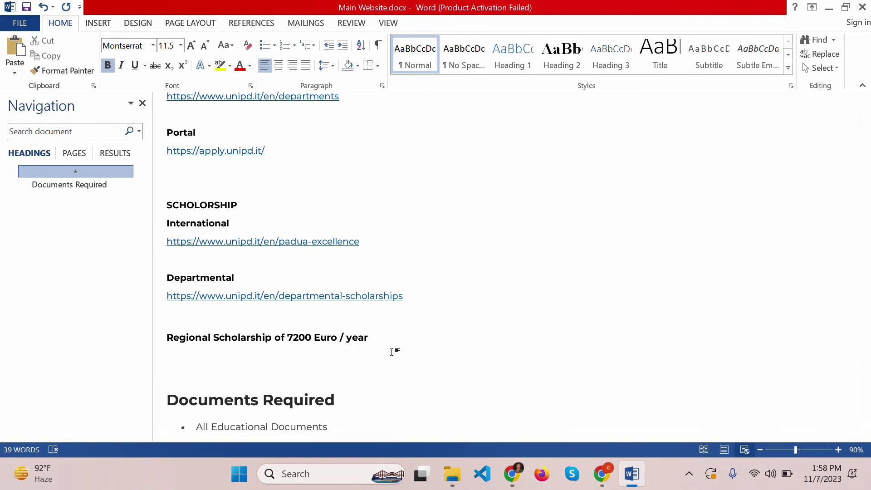
pyautogui.scroll(3, 392, 352)
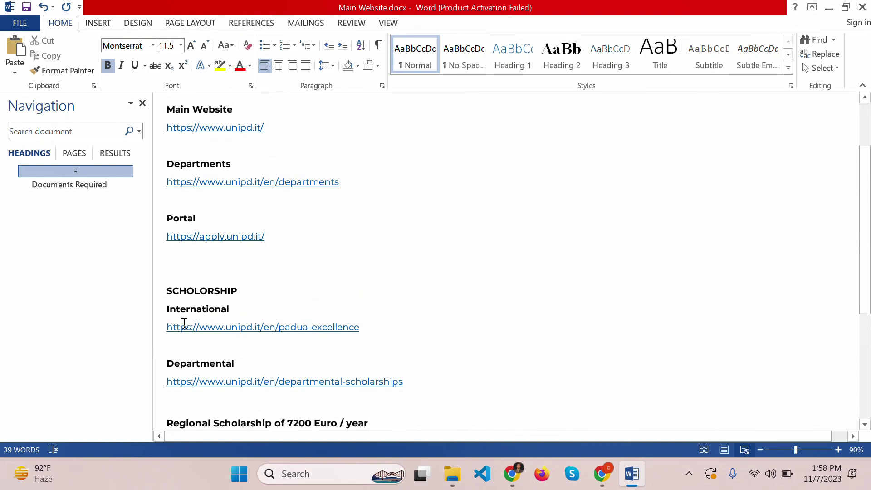
# - In Chrome, check the Padua International Excellence Scholarship page's €8,000 amount
pyautogui.hotkey('alt', 'Tab')
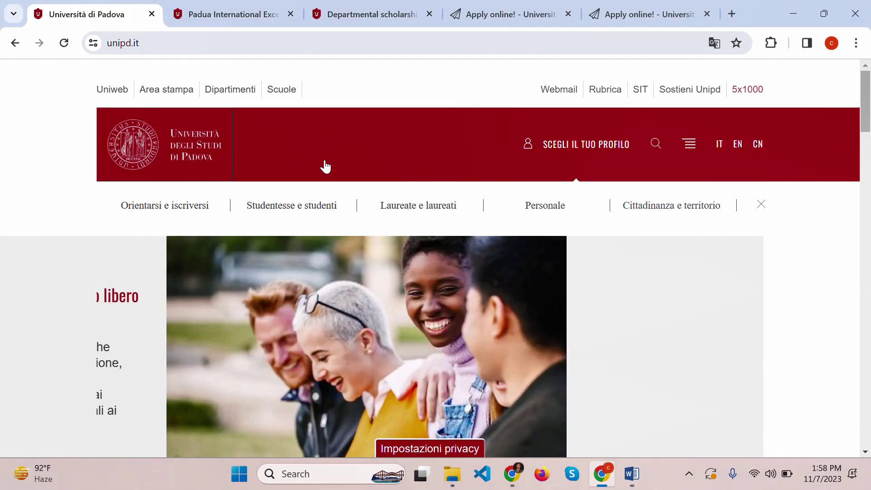
pyautogui.click(227, 15)
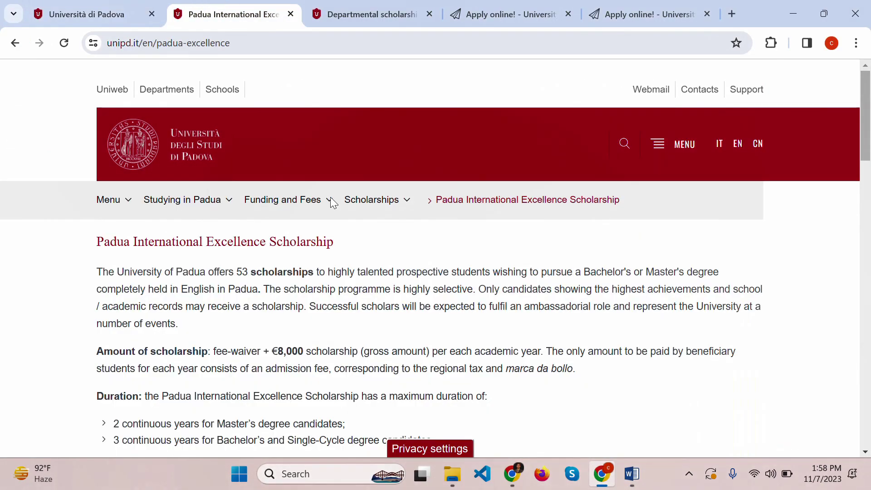
pyautogui.scroll(-3, 362, 350)
pyautogui.scroll(3, 268, 329)
pyautogui.scroll(-5, 266, 325)
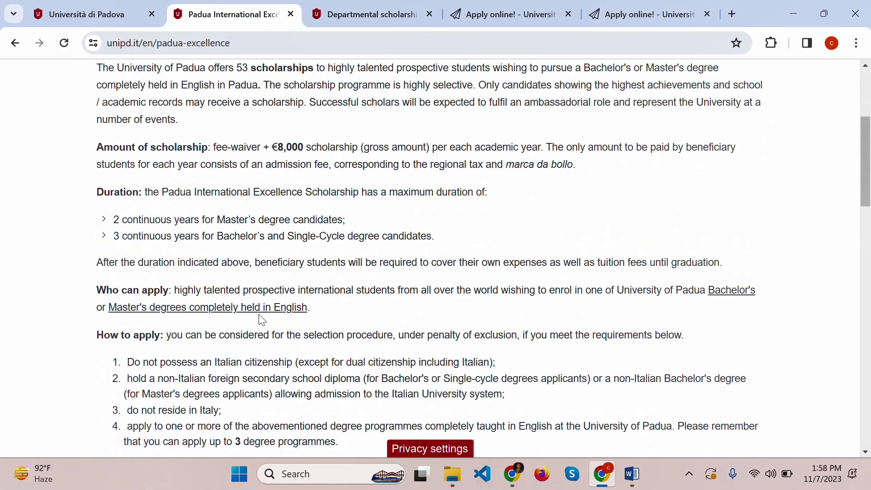
pyautogui.moveTo(259, 143); pyautogui.dragTo(375, 147)
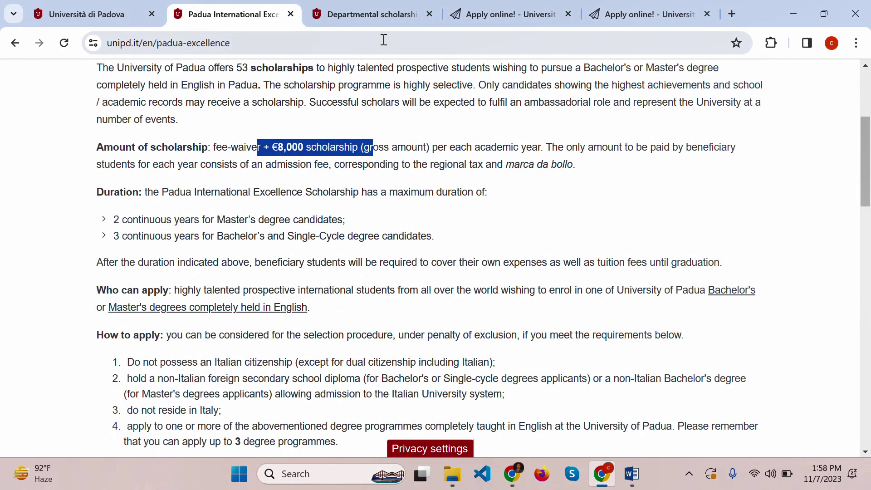
# - Look over the Departmental scholarships page, then return to the Word notes
pyautogui.click(382, 11)
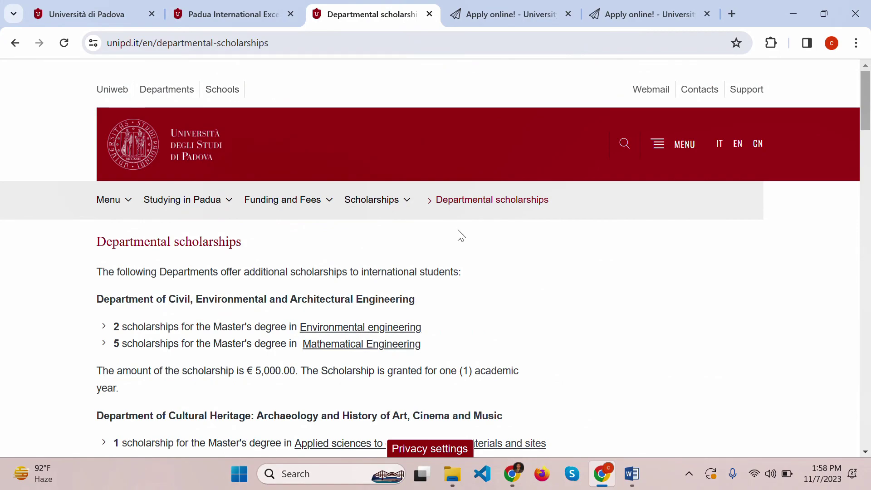
pyautogui.moveTo(257, 369); pyautogui.dragTo(275, 370)
pyautogui.scroll(-3, 276, 369)
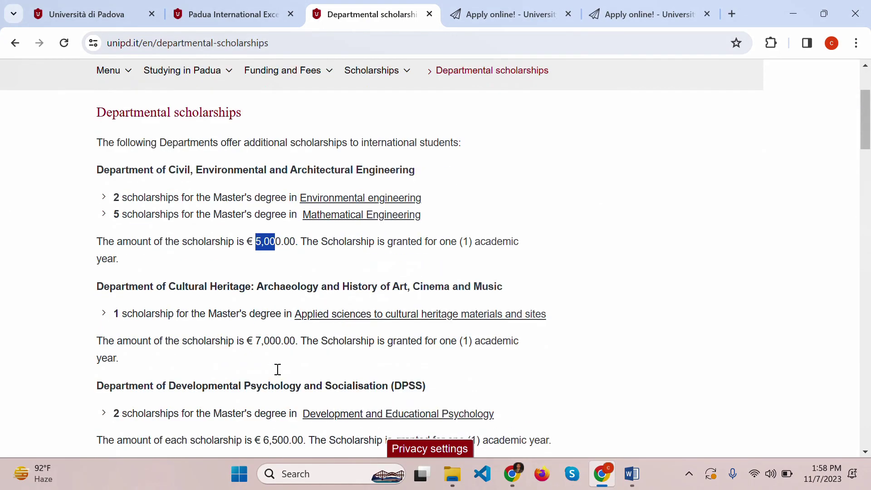
pyautogui.click(635, 485)
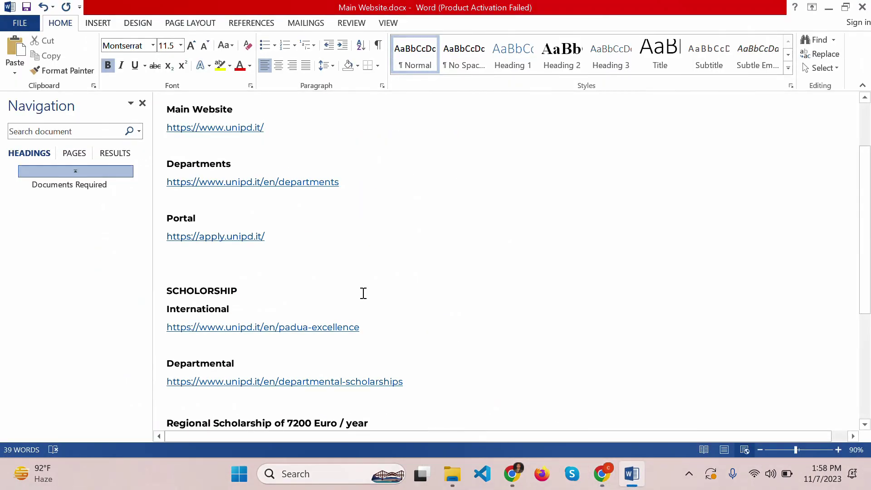
# - Review the seven Documents Required items, highlighting the Curriculum Vitae, IELTS and Experience Letter entries
pyautogui.scroll(-8, 363, 293)
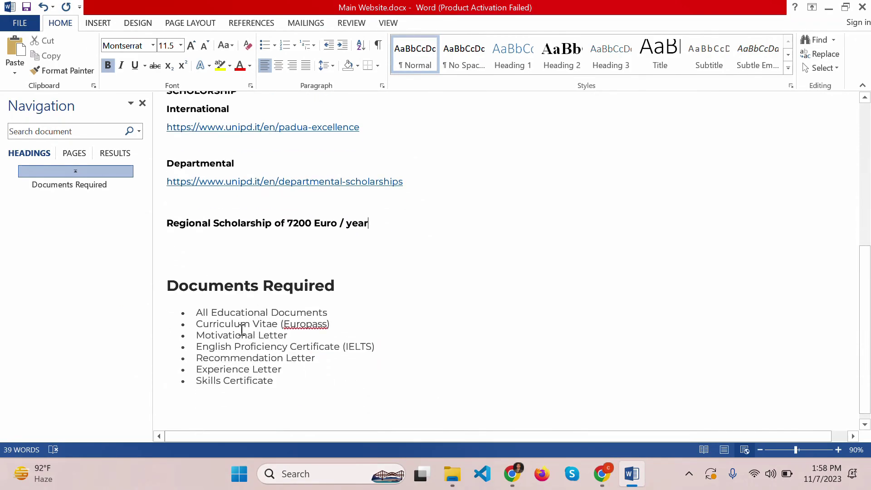
pyautogui.moveTo(195, 312); pyautogui.dragTo(326, 321)
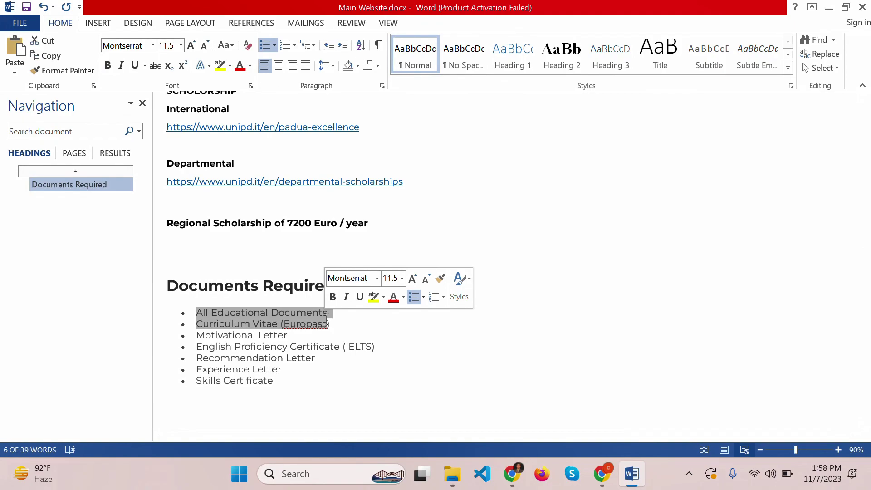
pyautogui.click(358, 330)
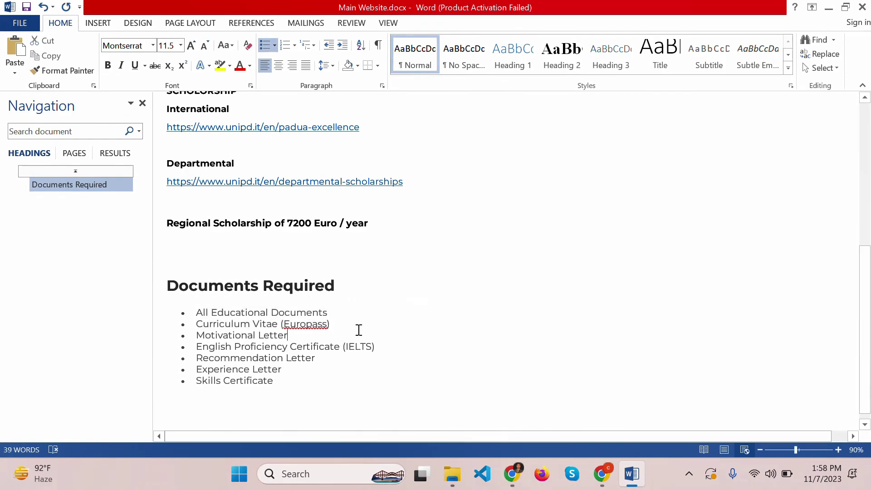
pyautogui.moveTo(208, 325); pyautogui.dragTo(281, 324)
pyautogui.click(354, 322)
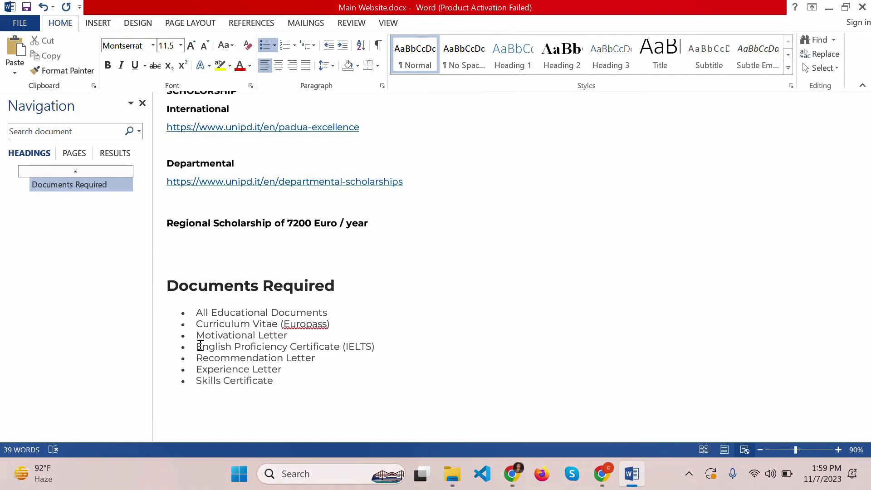
pyautogui.doubleClick(368, 347)
pyautogui.click(288, 368)
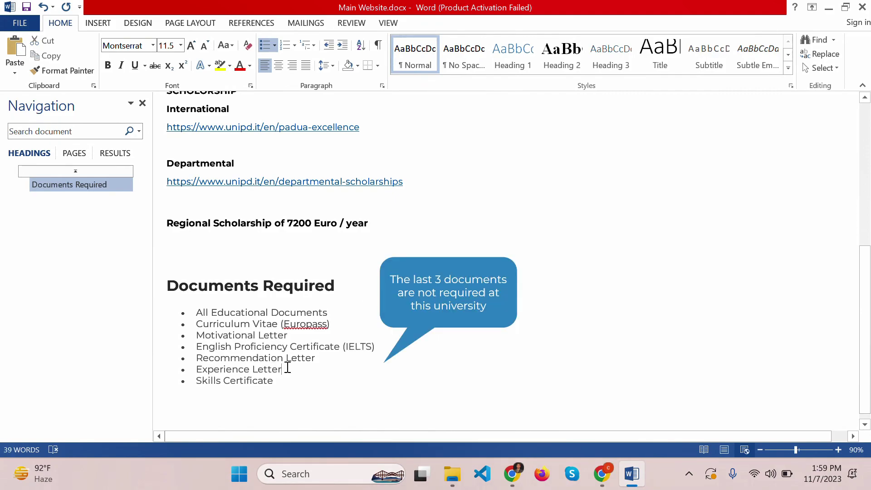
pyautogui.moveTo(287, 368); pyautogui.dragTo(215, 371)
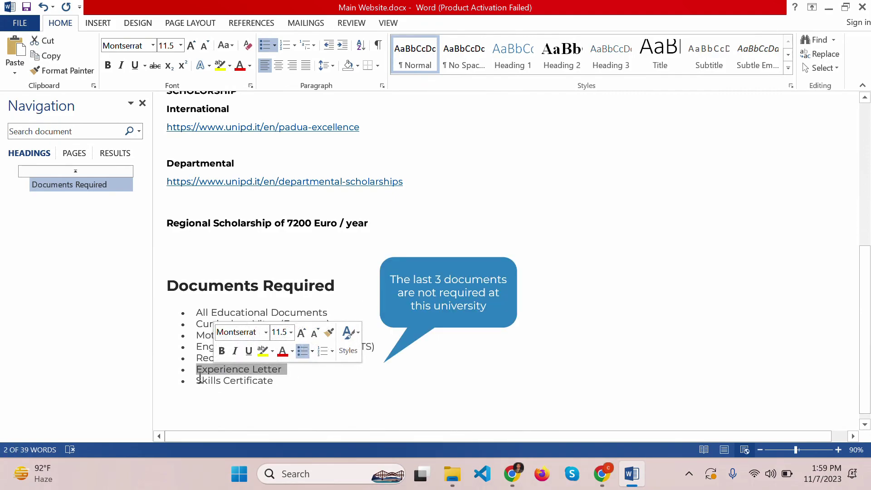
pyautogui.scroll(-1, 330, 382)
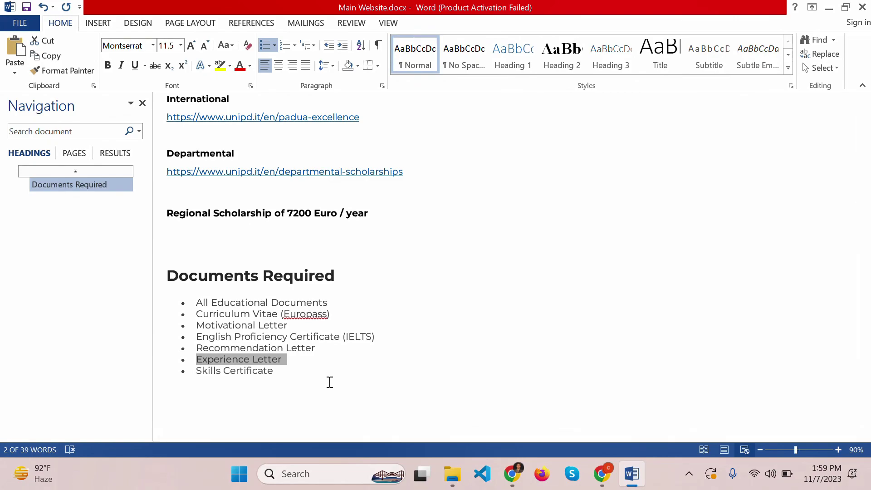
# - Back in Chrome, open the Apply online portal's Find programmes search page
pyautogui.click(602, 473)
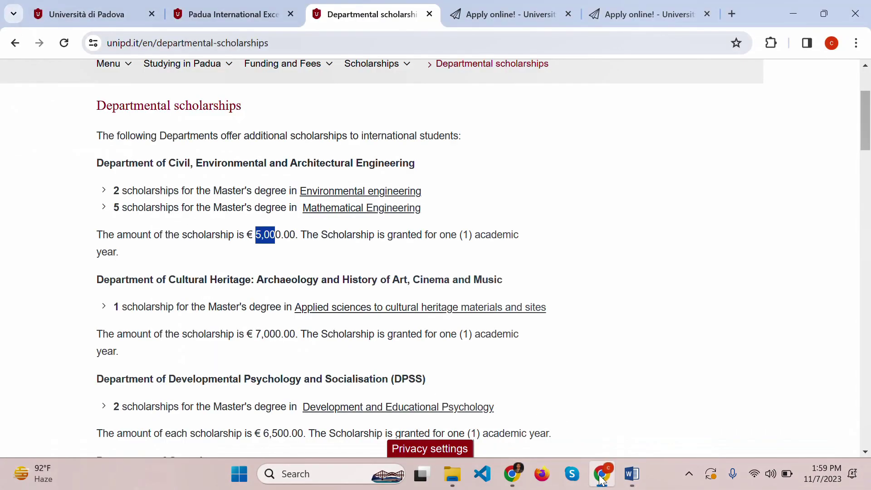
pyautogui.click(493, 19)
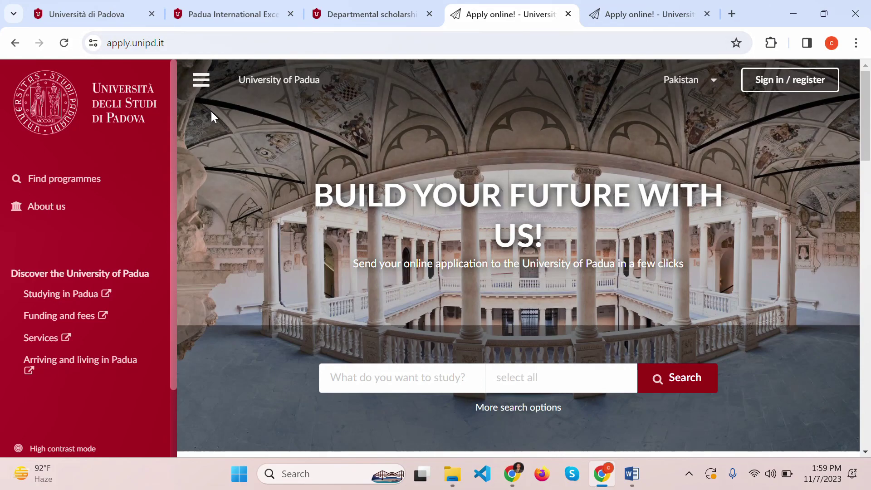
pyautogui.click(176, 42)
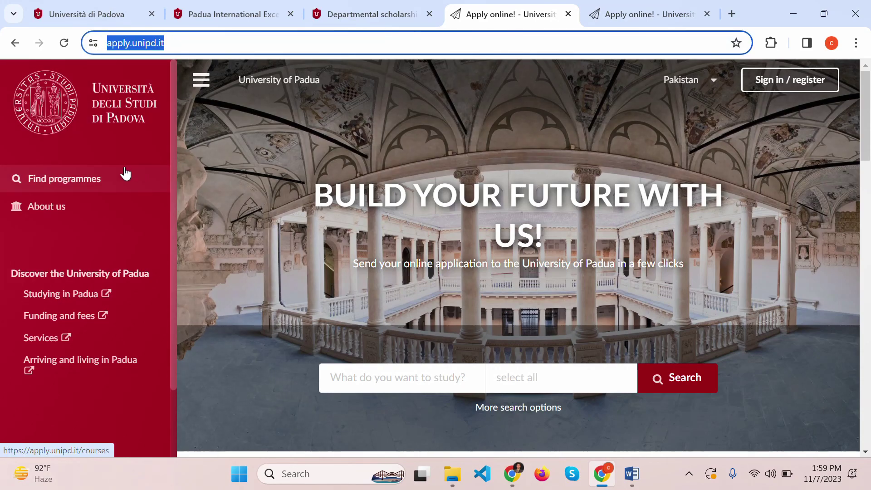
pyautogui.click(74, 187)
pyautogui.click(74, 189)
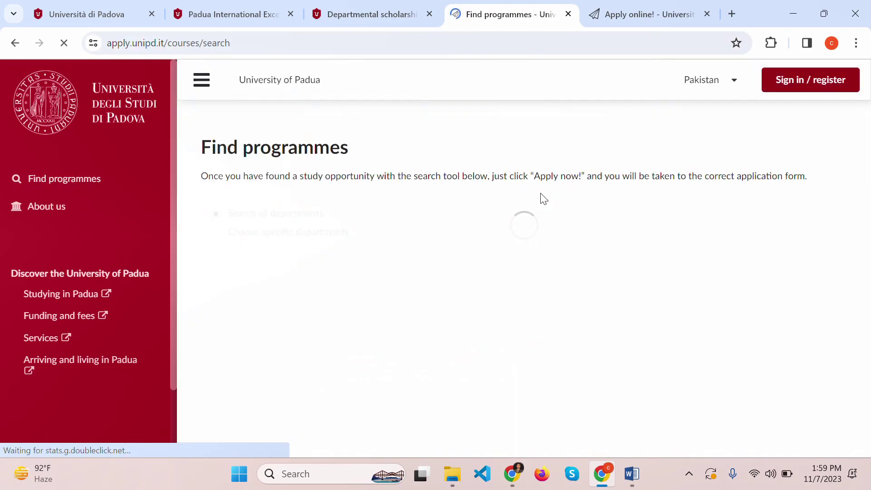
# - Search for Master's programmes, excluding Italian-taught and combined Italian/English ones
pyautogui.scroll(-3, 543, 198)
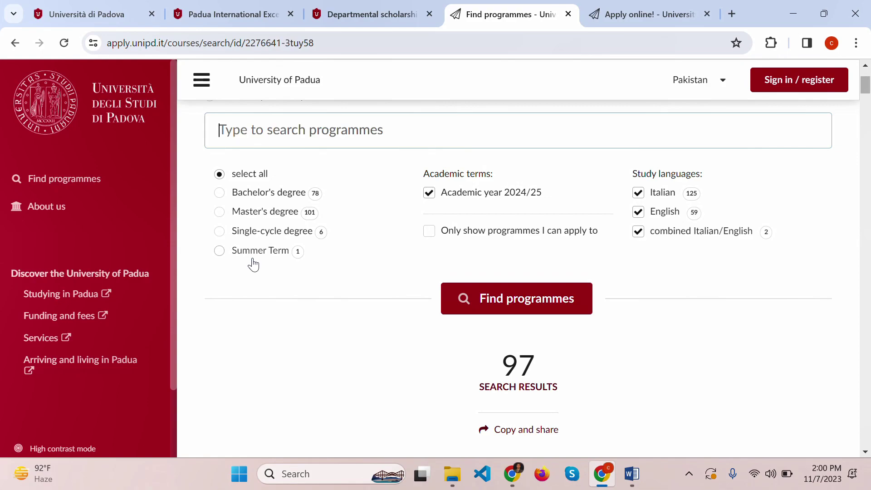
pyautogui.click(265, 218)
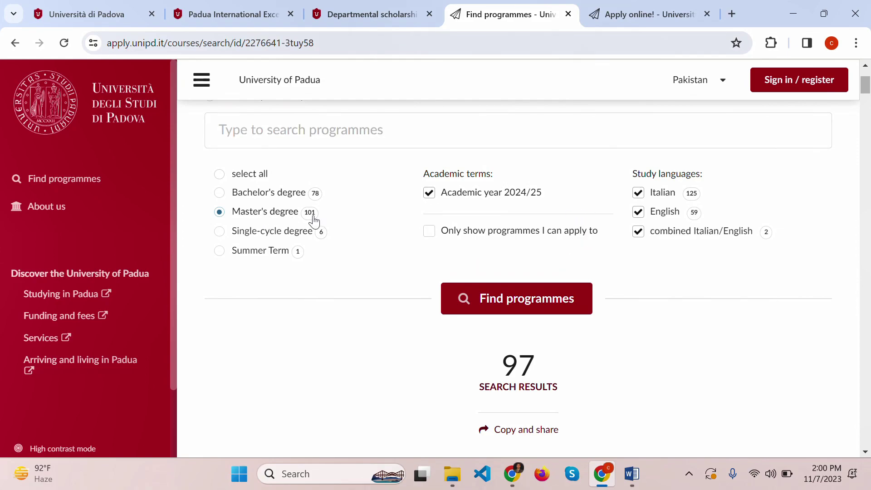
pyautogui.scroll(1, 314, 222)
pyautogui.scroll(2, 314, 222)
pyautogui.scroll(-1, 525, 272)
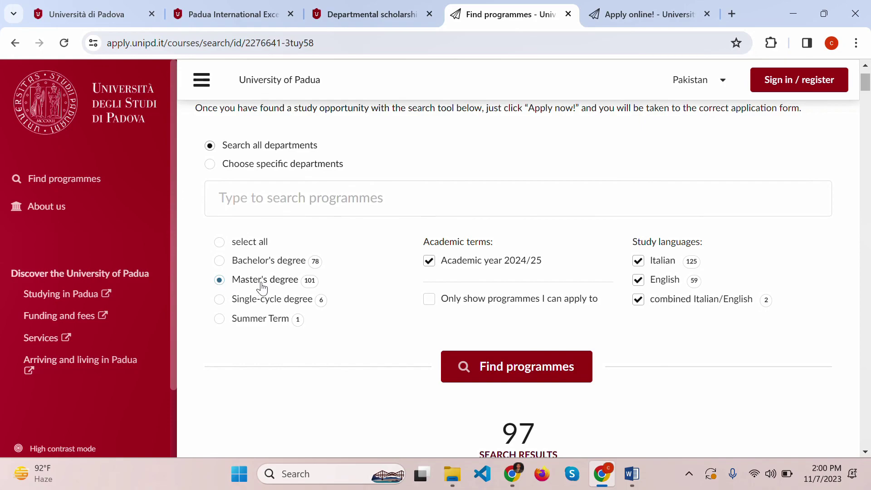
pyautogui.click(659, 267)
pyautogui.click(684, 311)
pyautogui.scroll(-1, 624, 333)
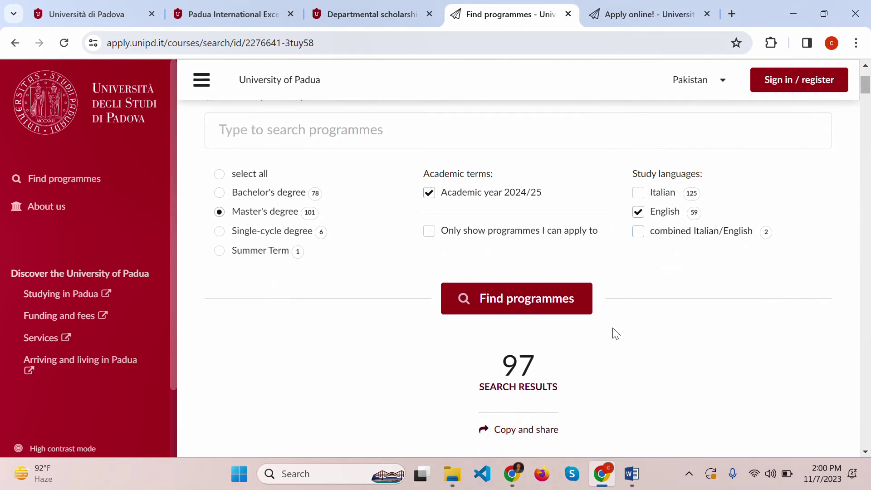
pyautogui.click(508, 301)
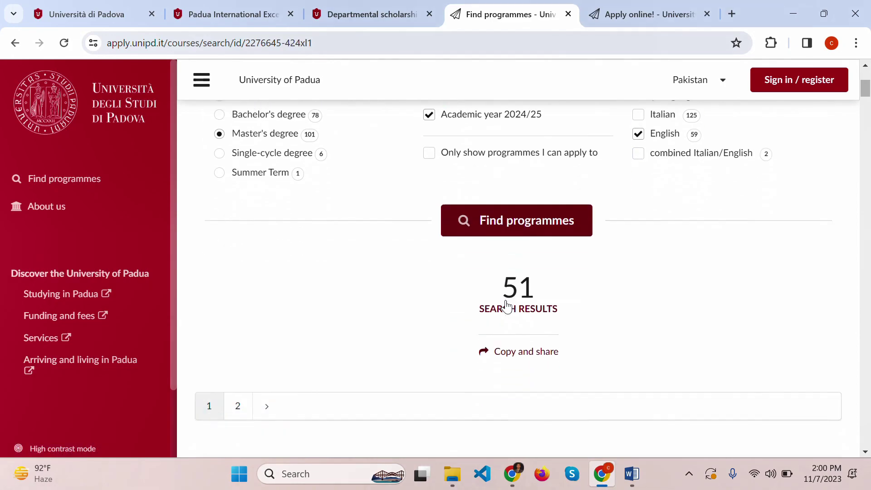
# - Scroll the results to Computer Science: €2,739 per year, 2 Feb 2024 deadline
pyautogui.scroll(-9, 507, 306)
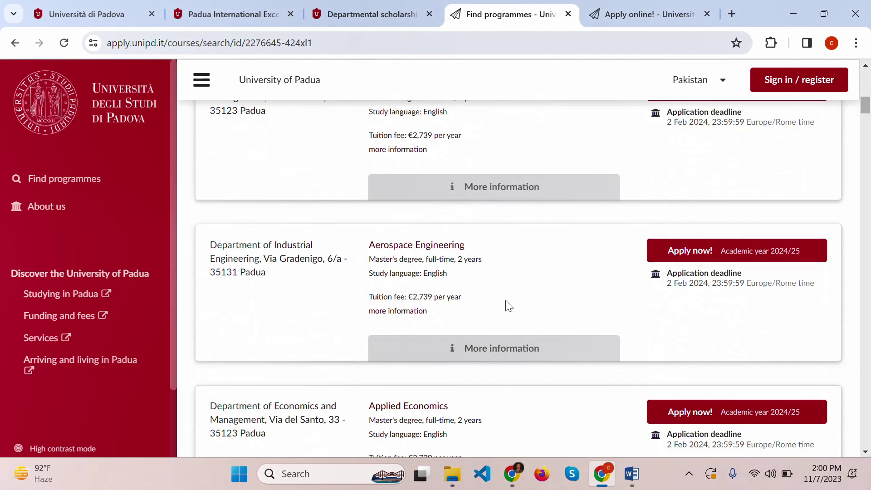
pyautogui.scroll(-3, 506, 307)
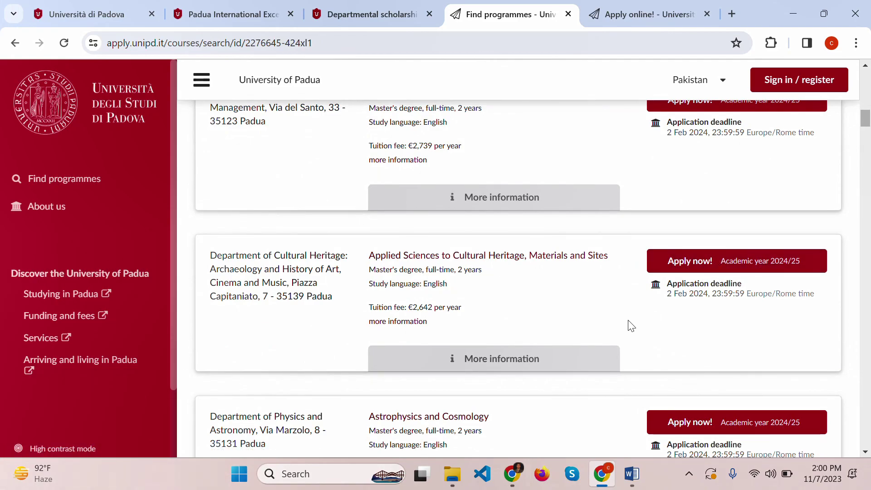
pyautogui.scroll(-3, 635, 312)
pyautogui.scroll(-10, 634, 312)
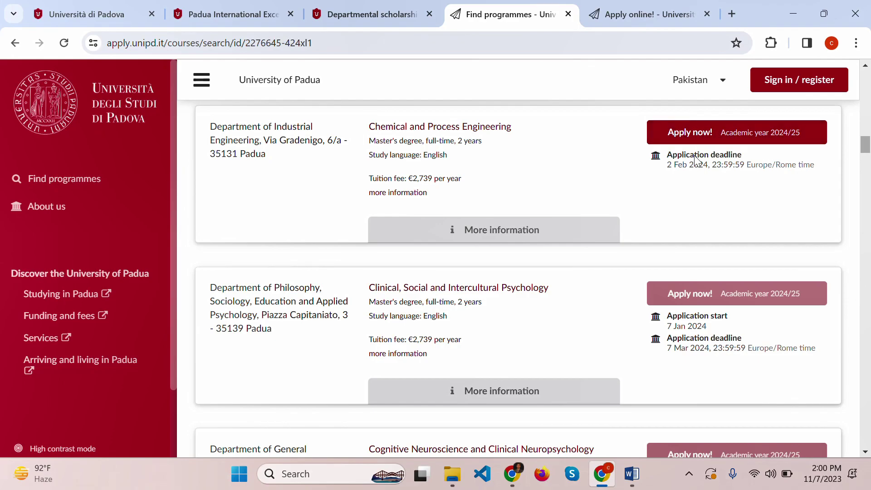
pyautogui.scroll(-10, 551, 233)
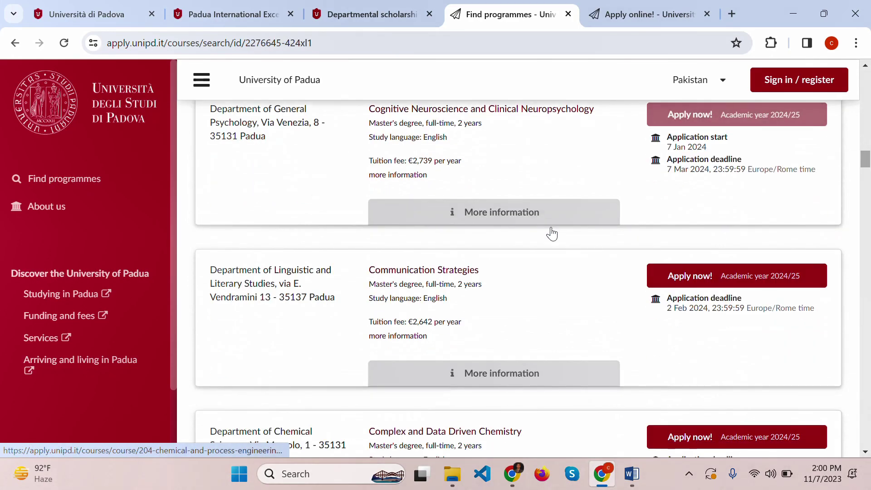
pyautogui.scroll(-6, 554, 232)
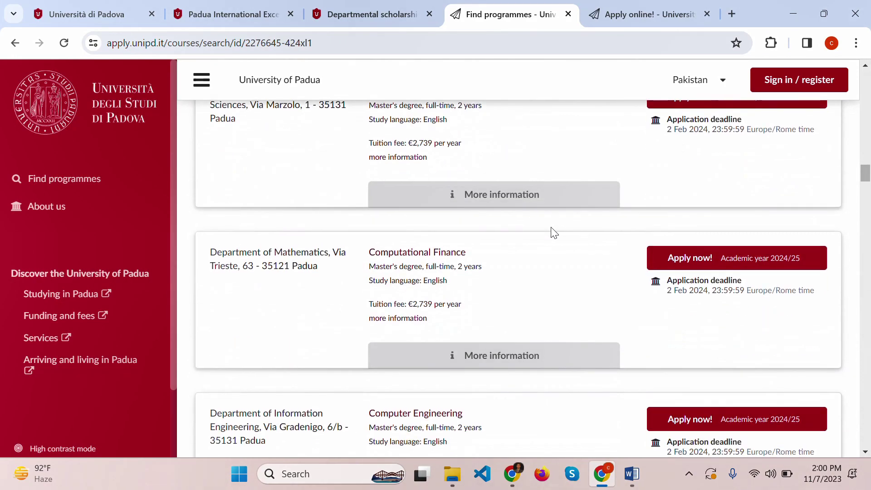
pyautogui.scroll(-4, 551, 232)
pyautogui.scroll(-1, 551, 233)
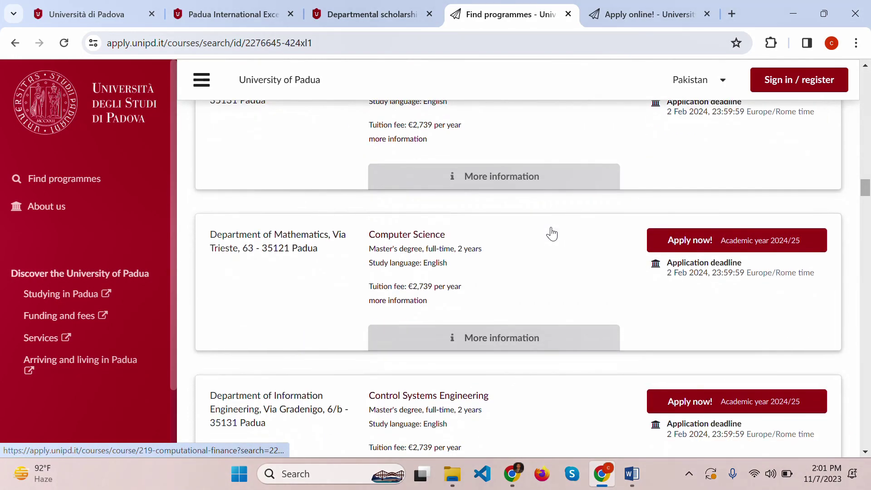
# - Open the Computer Science course page and check its deadline and English study language
pyautogui.click(415, 236)
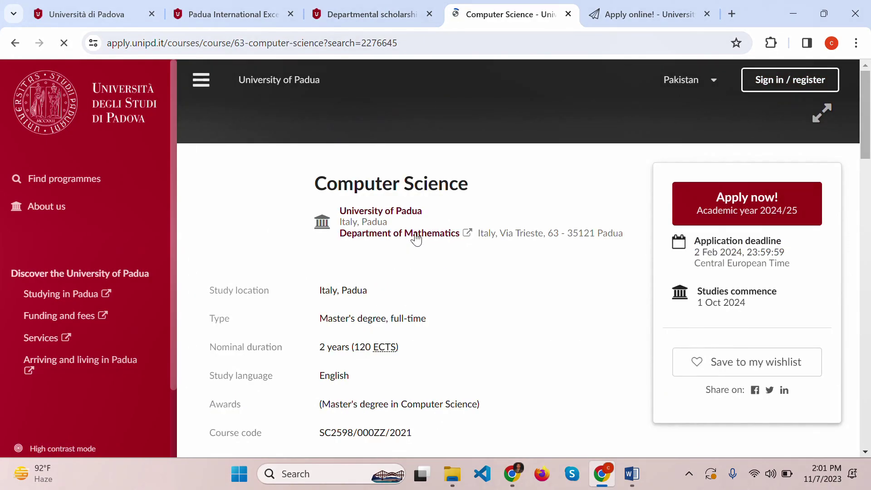
pyautogui.scroll(-1, 488, 192)
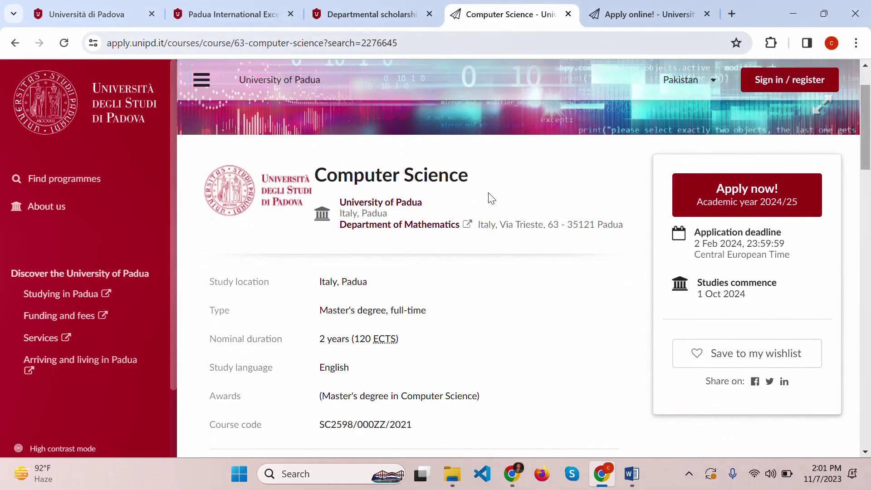
pyautogui.moveTo(695, 243); pyautogui.dragTo(776, 247)
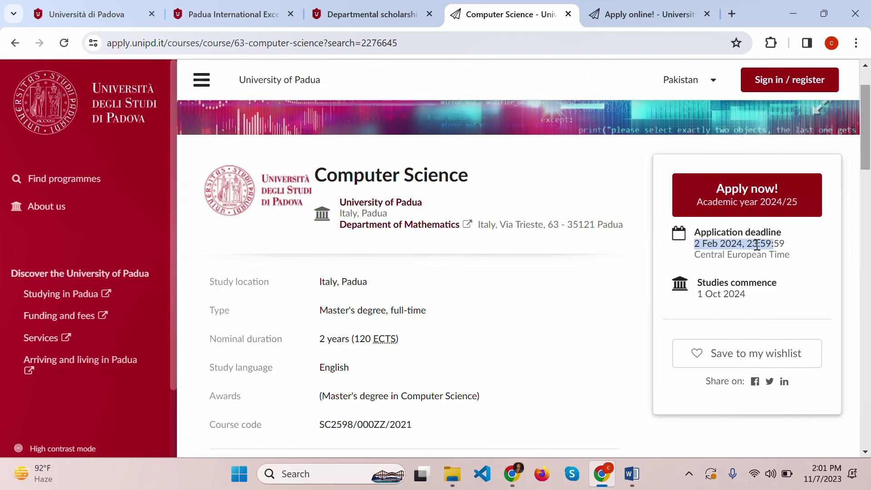
pyautogui.click(756, 244)
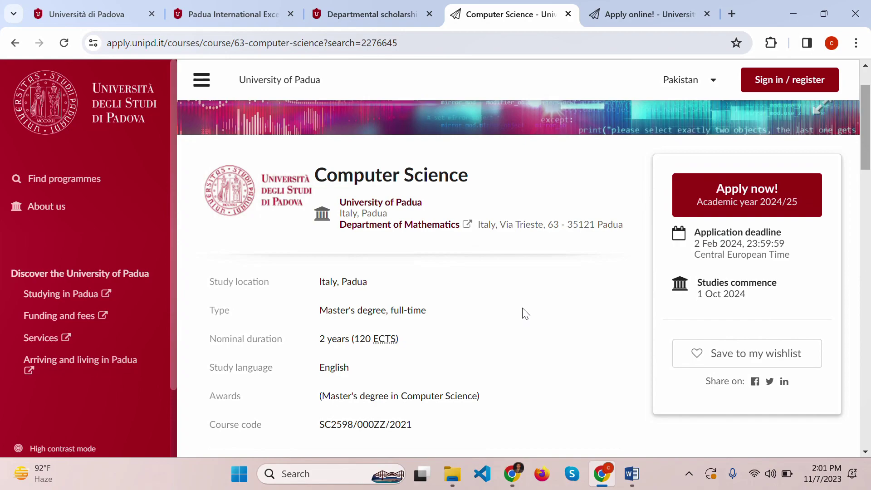
pyautogui.scroll(-1, 525, 313)
pyautogui.moveTo(402, 272); pyautogui.dragTo(316, 276)
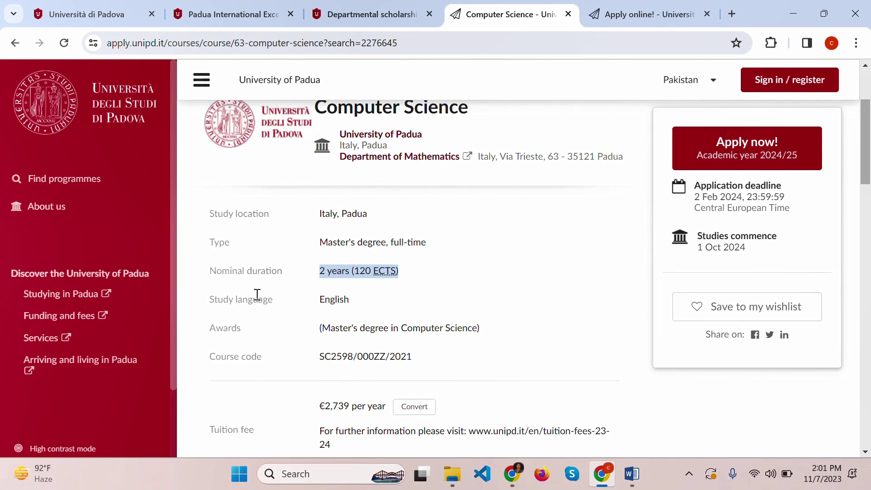
pyautogui.doubleClick(339, 300)
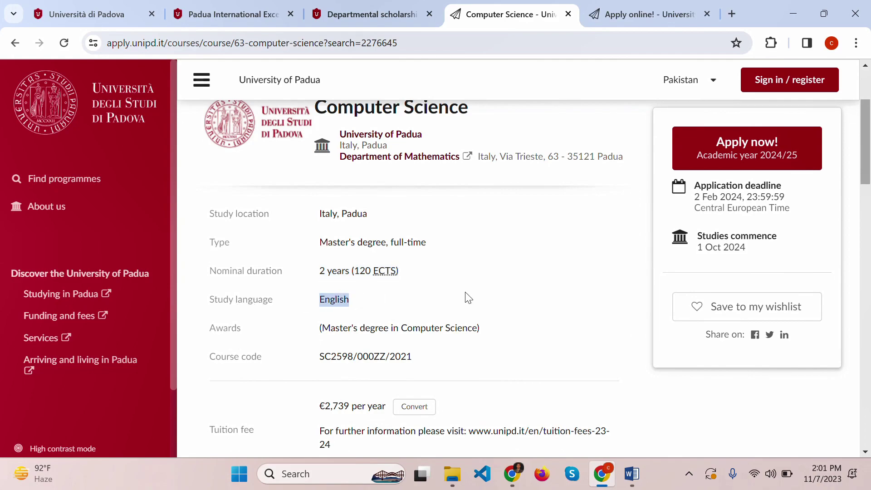
pyautogui.scroll(-1, 468, 297)
pyautogui.scroll(-1, 467, 296)
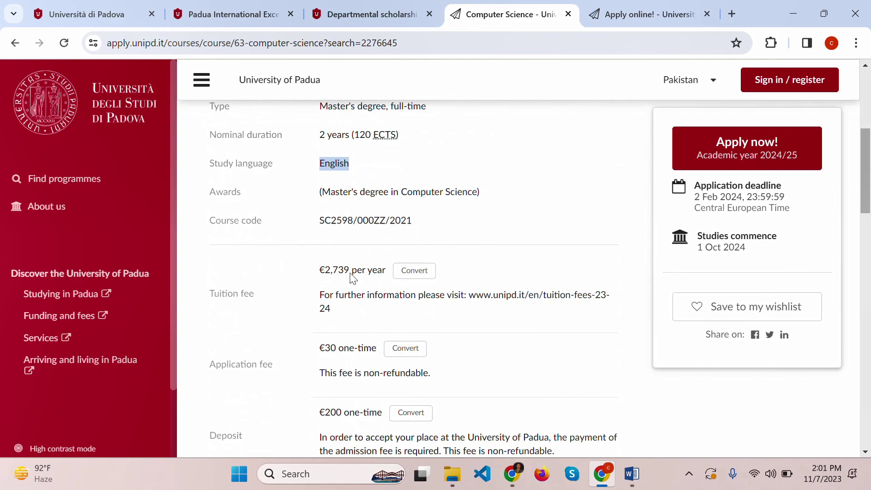
# - Review the fees: €2,739 per year tuition, €30 application fee and €200 deposit
pyautogui.moveTo(316, 272); pyautogui.dragTo(391, 271)
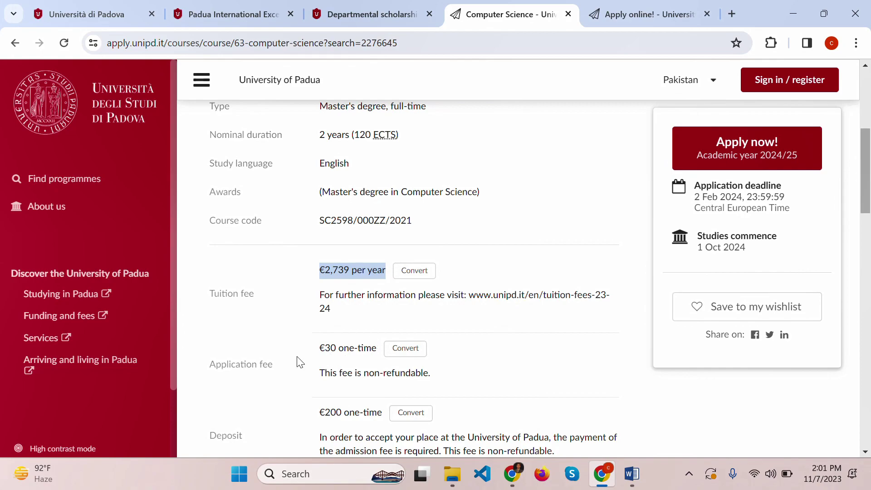
pyautogui.moveTo(321, 348); pyautogui.dragTo(375, 343)
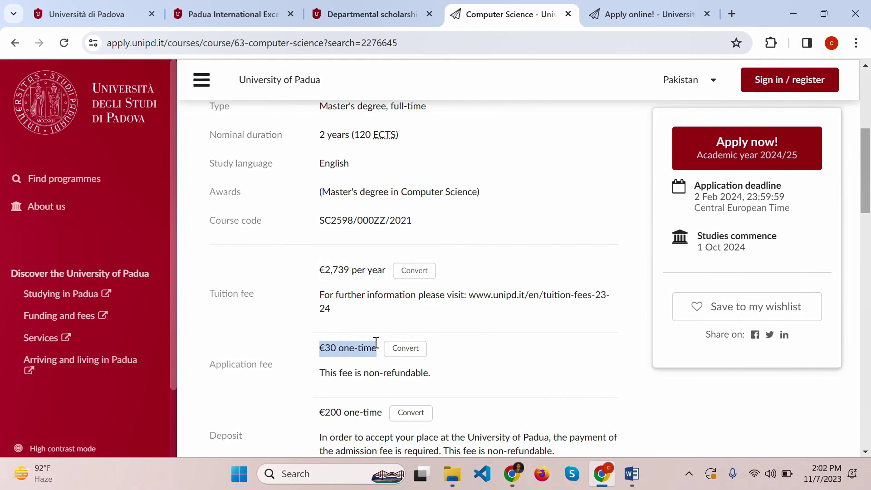
pyautogui.scroll(-1, 377, 345)
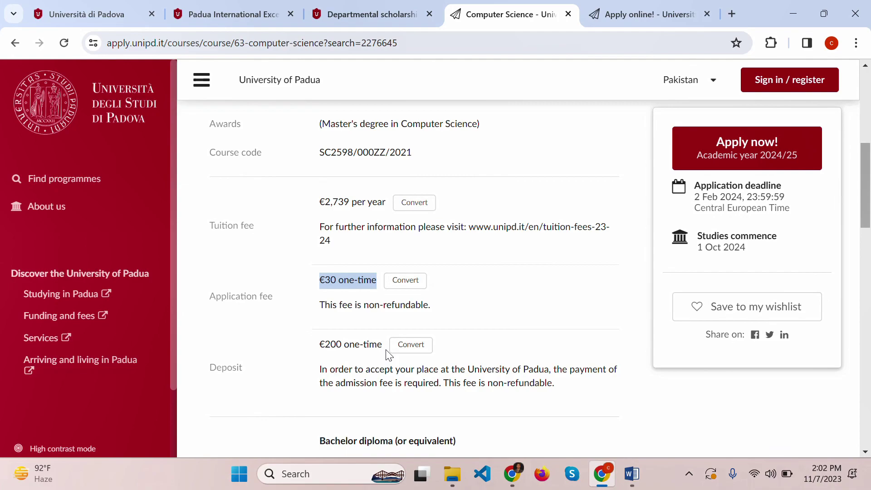
pyautogui.moveTo(320, 344); pyautogui.dragTo(379, 343)
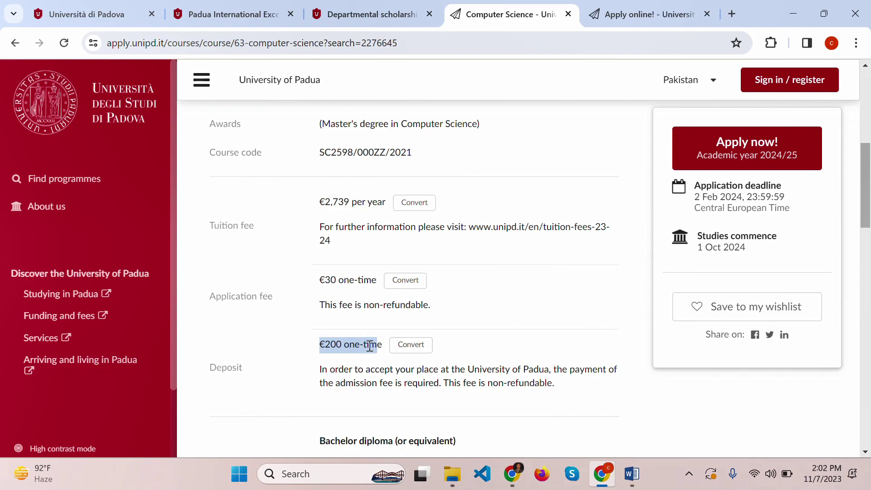
pyautogui.click(322, 363)
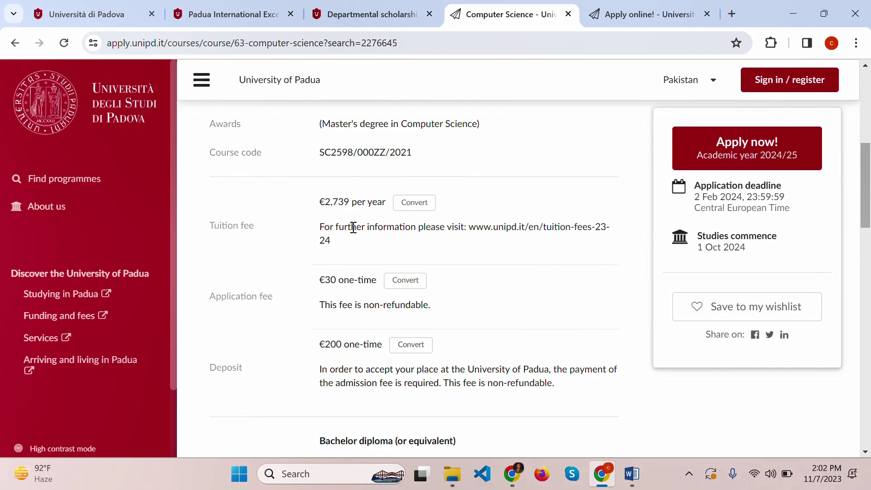
pyautogui.moveTo(319, 201); pyautogui.dragTo(393, 207)
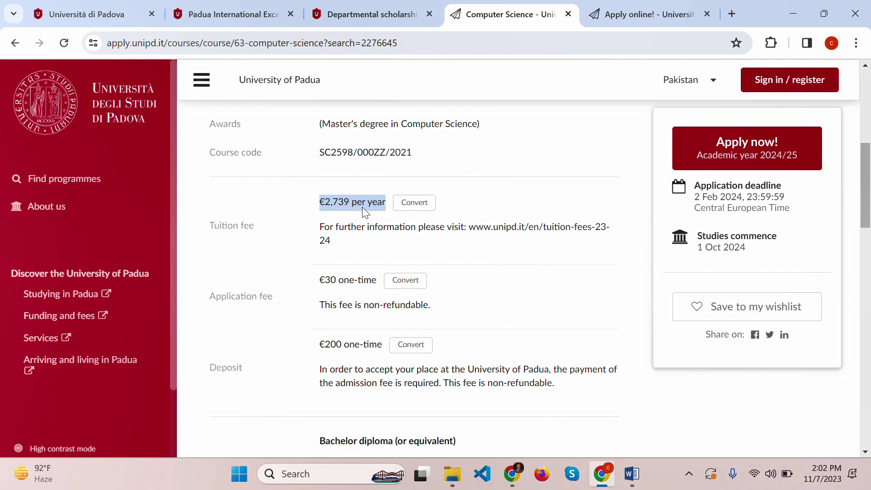
pyautogui.click(340, 207)
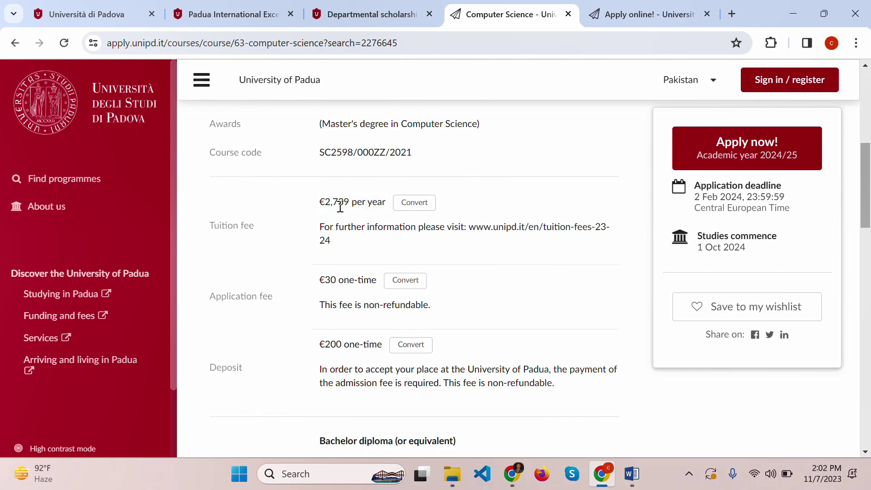
# - Read the additional entry requirements and B2 Level English requirement, then scroll back up
pyautogui.scroll(-3, 340, 207)
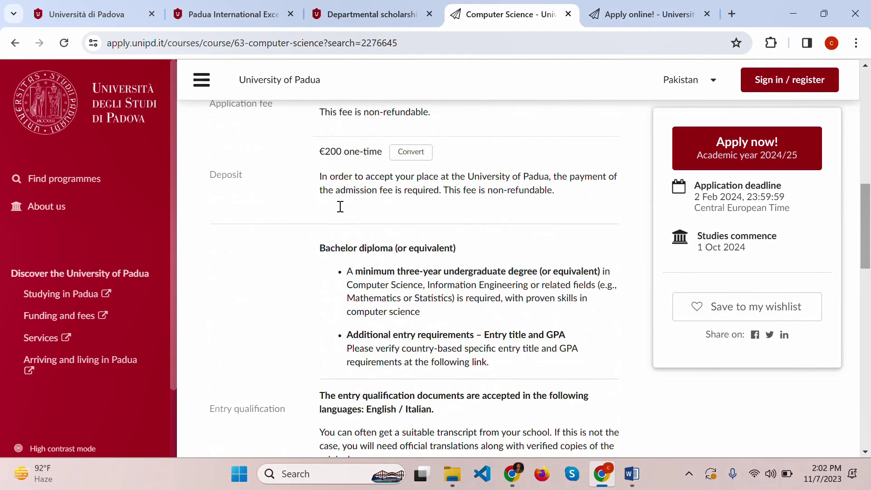
pyautogui.scroll(2, 340, 207)
pyautogui.scroll(-3, 384, 284)
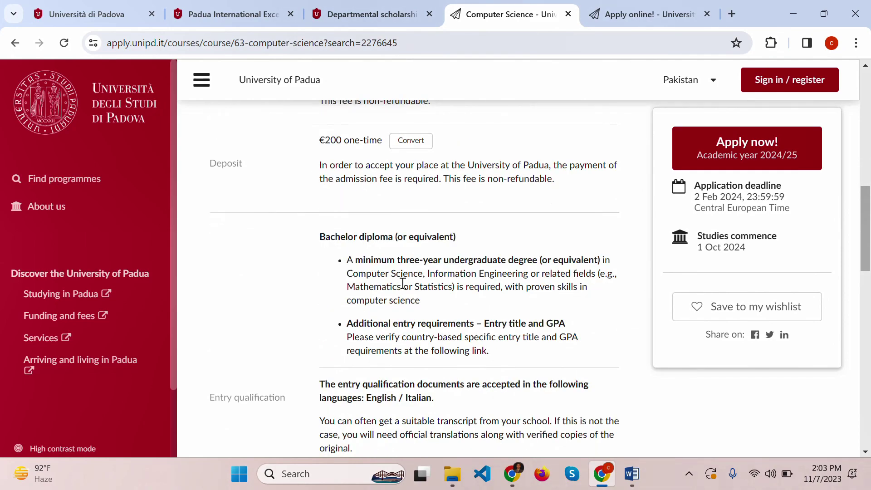
pyautogui.moveTo(353, 323); pyautogui.dragTo(557, 349)
pyautogui.click(527, 357)
pyautogui.scroll(-3, 527, 356)
pyautogui.scroll(-4, 528, 356)
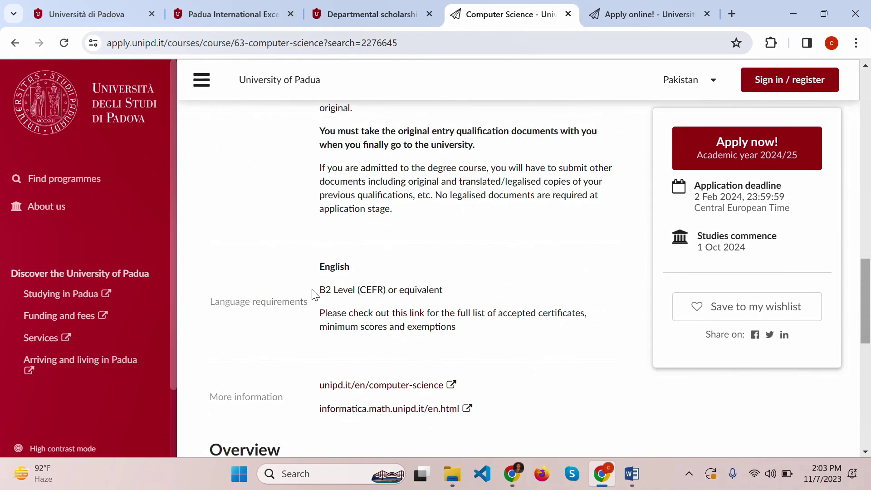
pyautogui.moveTo(468, 330); pyautogui.dragTo(313, 287)
pyautogui.click(469, 268)
pyautogui.scroll(15, 505, 274)
pyautogui.scroll(1, 505, 273)
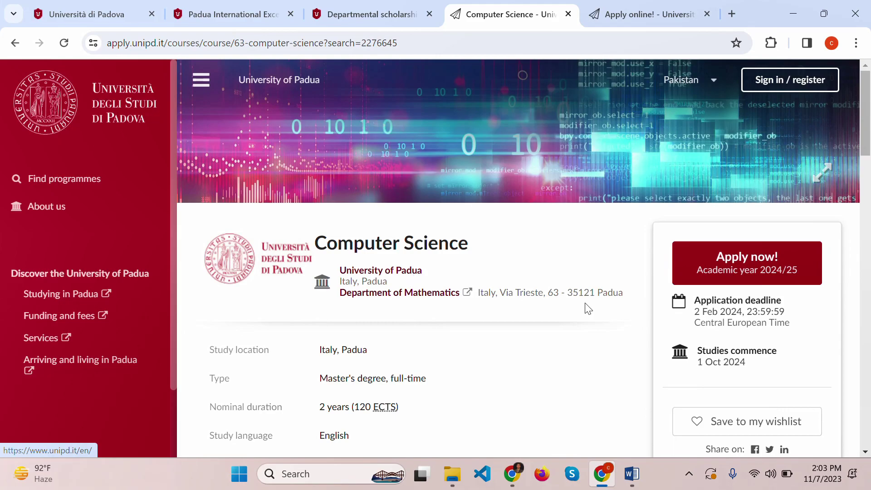
# - Start the Computer Science application, sign in with Google and register that account's e-mail
pyautogui.click(718, 277)
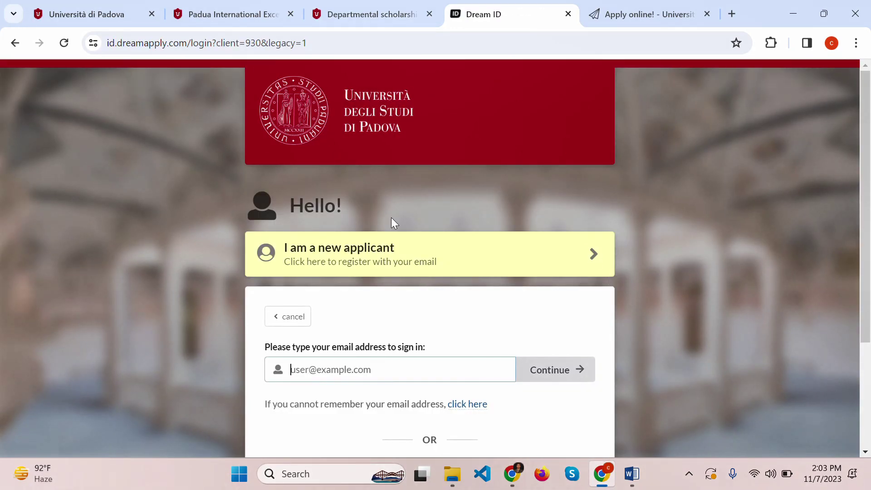
pyautogui.scroll(-3, 317, 208)
pyautogui.click(317, 208)
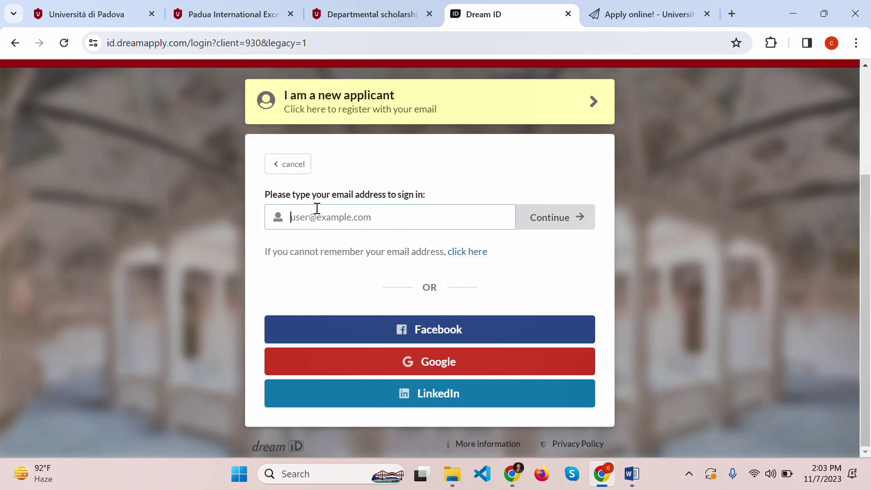
pyautogui.click(452, 363)
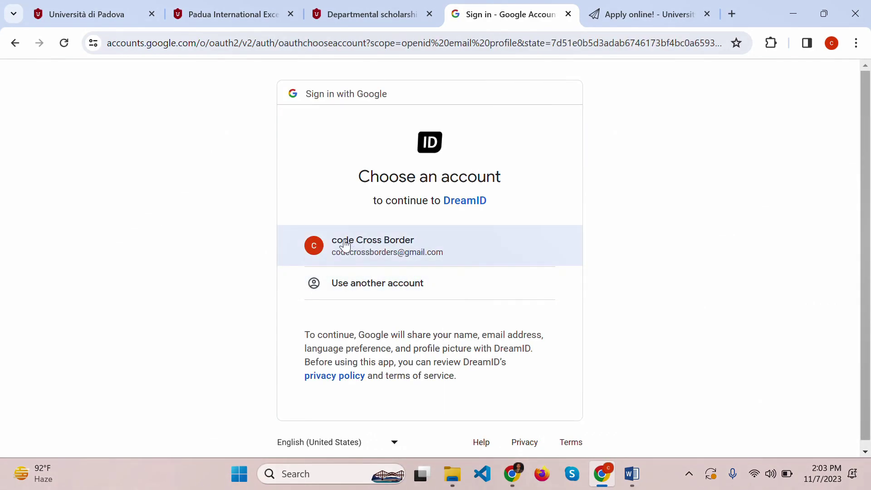
pyautogui.click(428, 252)
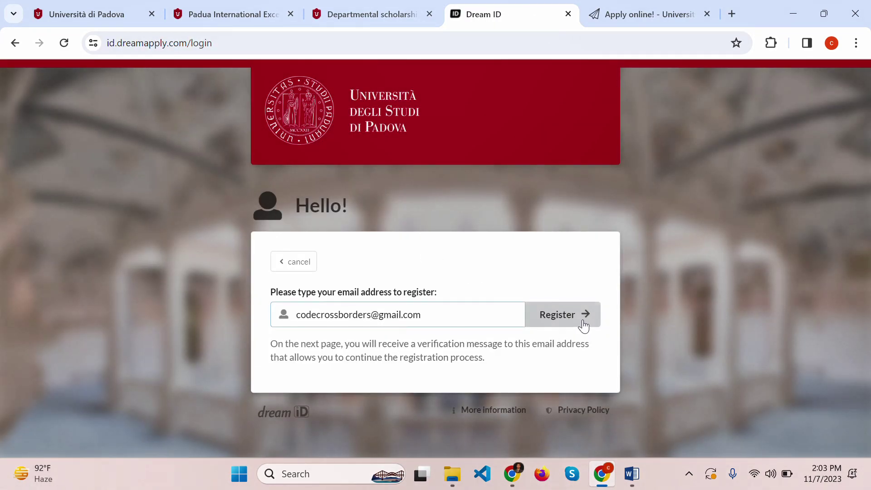
pyautogui.click(580, 324)
pyautogui.scroll(-1, 583, 326)
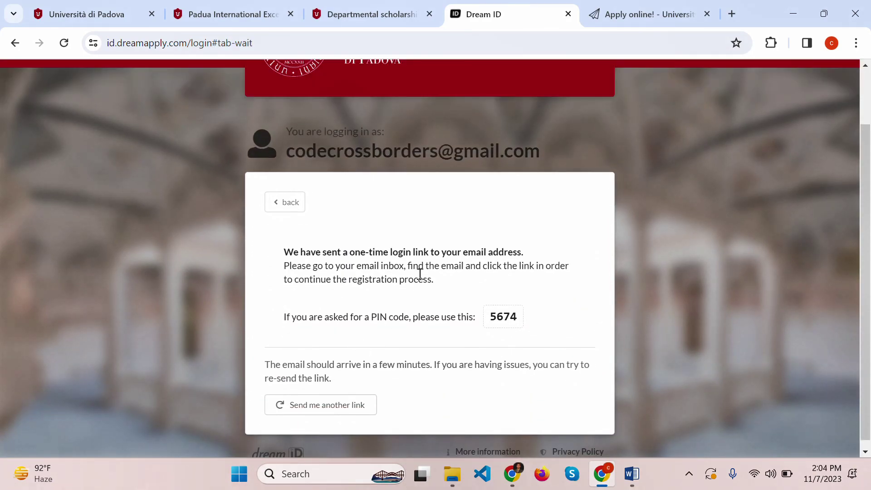
# - Open the DreamID registration email in Gmail and follow its one-time register link
pyautogui.click(730, 15)
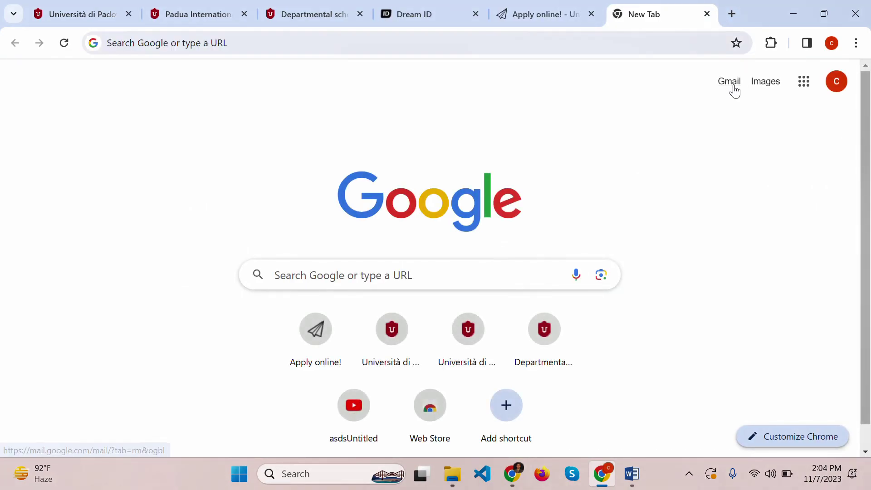
pyautogui.click(730, 83)
pyautogui.click(270, 353)
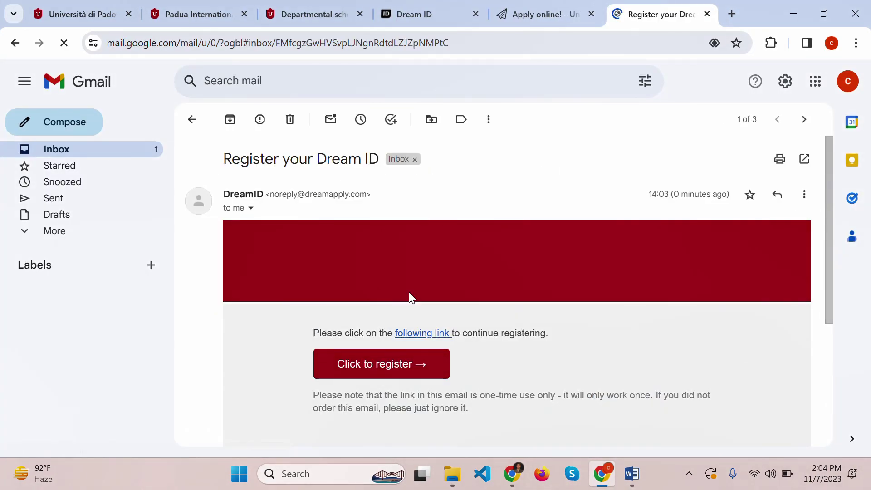
pyautogui.scroll(-3, 462, 276)
pyautogui.click(387, 232)
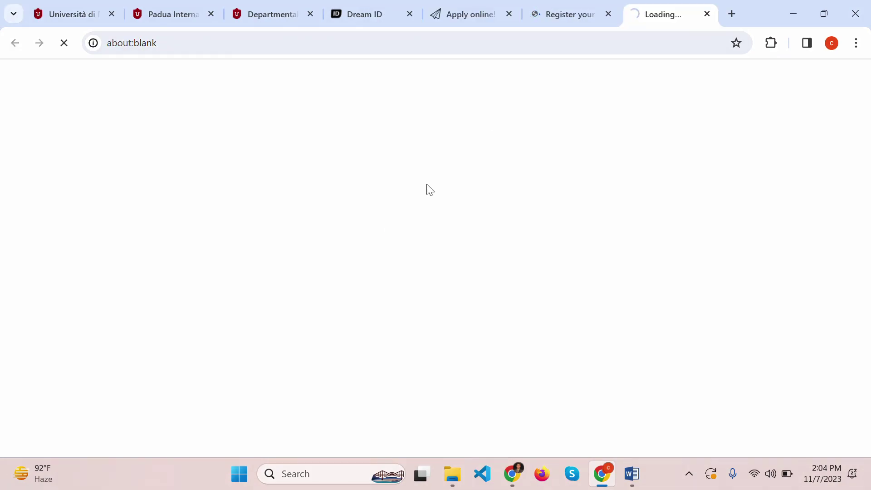
# - Replace the prefilled full name with the applicant's name, enter a password and submit the registration
pyautogui.scroll(-3, 679, 115)
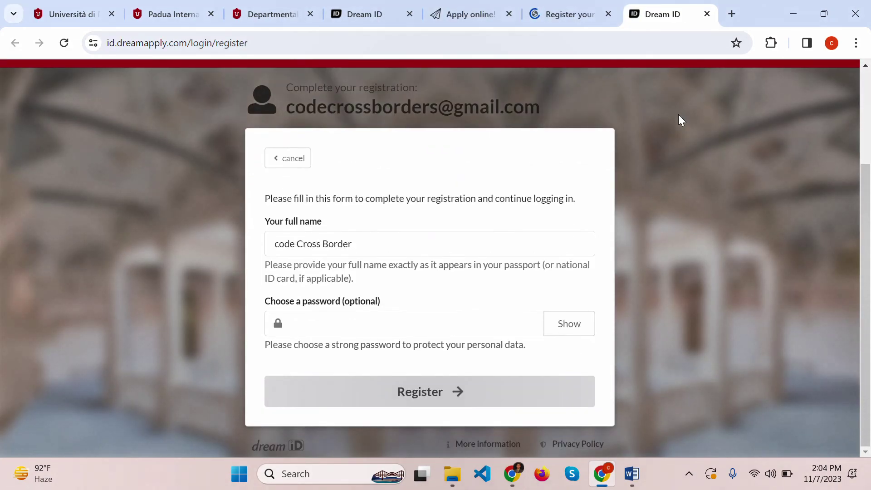
pyautogui.doubleClick(348, 248)
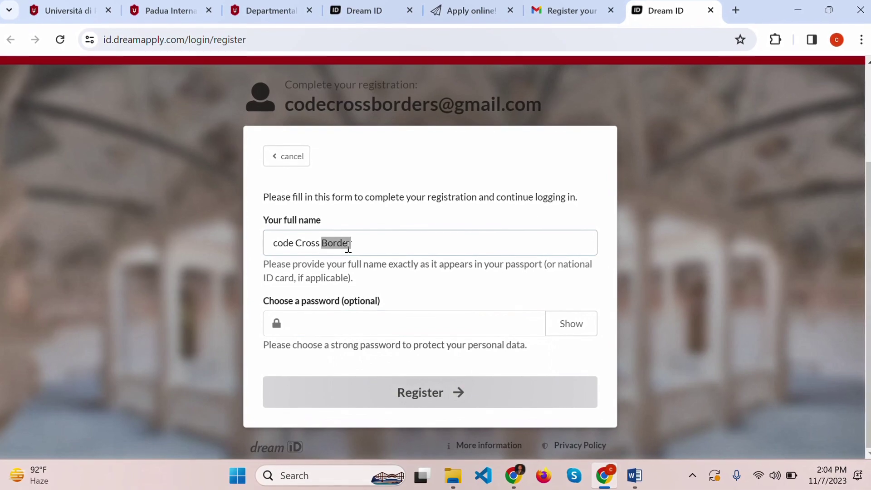
pyautogui.hotkey('ctrl', 'a')
pyautogui.write('s')
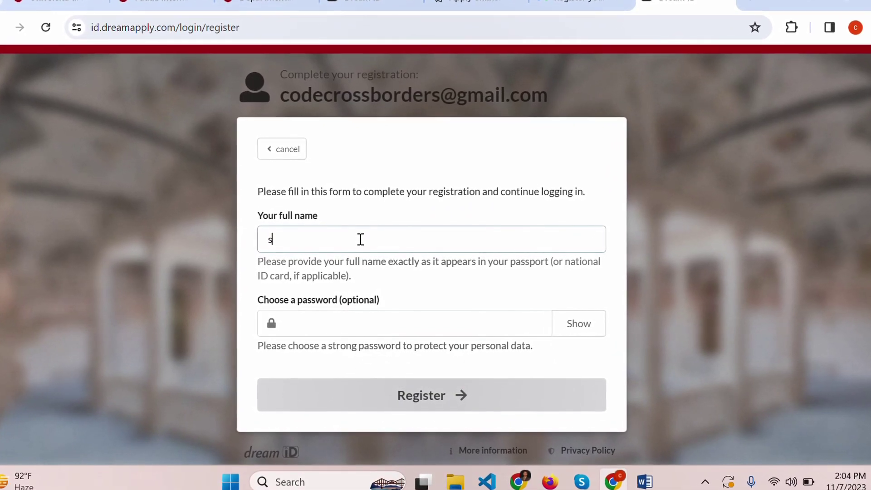
pyautogui.press('BackSpace')
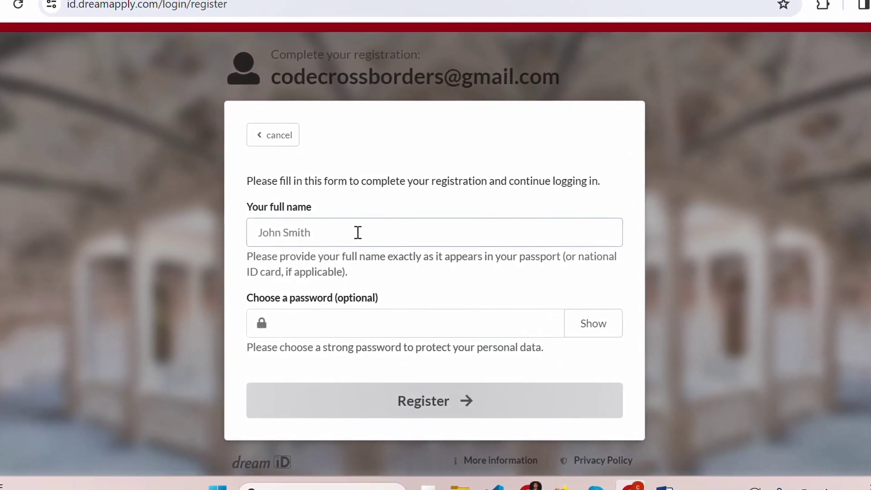
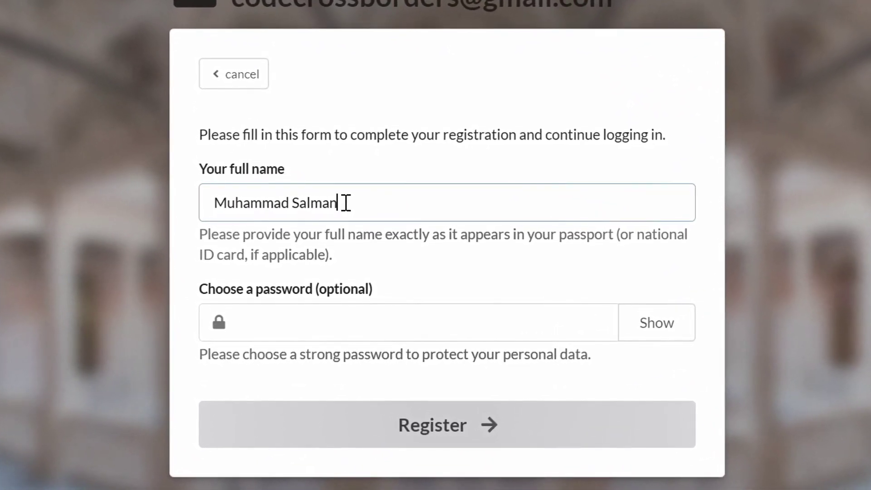
pyautogui.press('Tab')
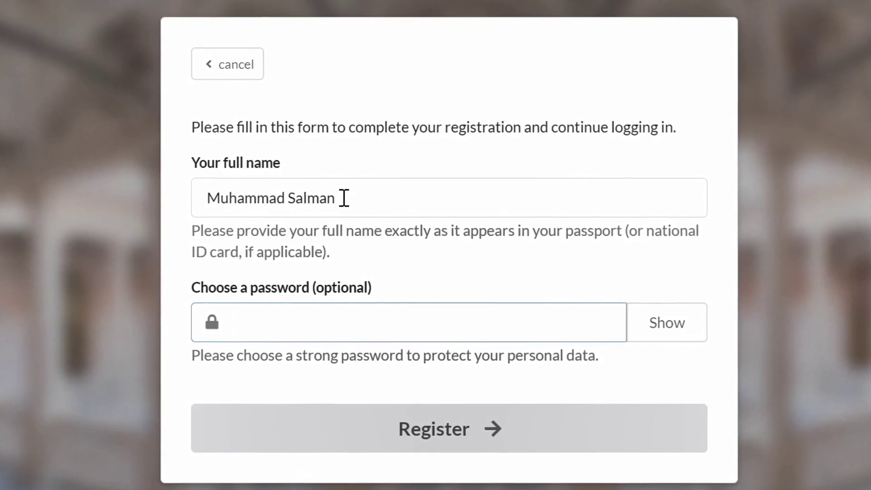
pyautogui.write('••••••••••')
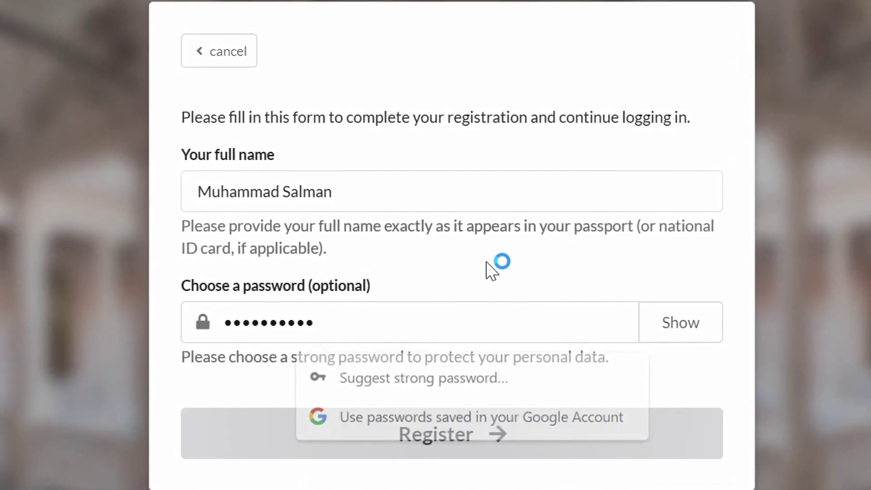
pyautogui.click(537, 451)
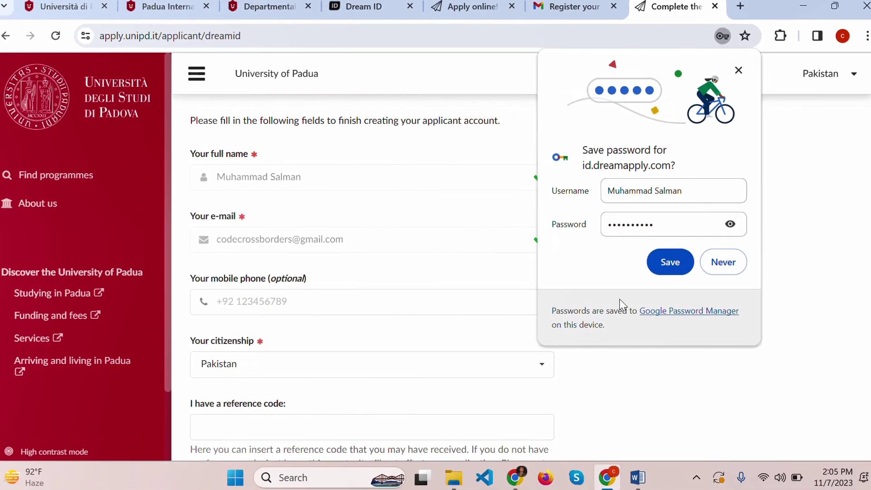
# - Dismiss the save-password prompt, agree to the data-processing terms and create the applicant account
pyautogui.click(687, 263)
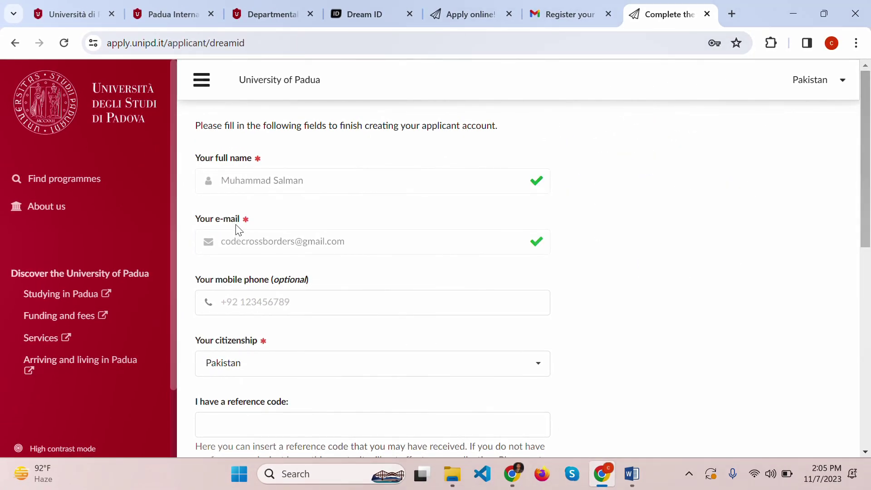
pyautogui.scroll(-2, 241, 232)
pyautogui.click(287, 239)
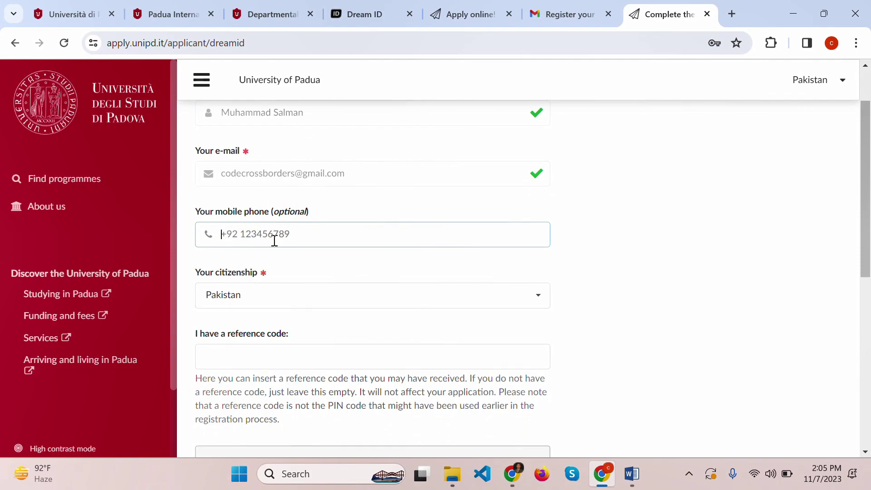
pyautogui.moveTo(309, 212); pyautogui.dragTo(183, 214)
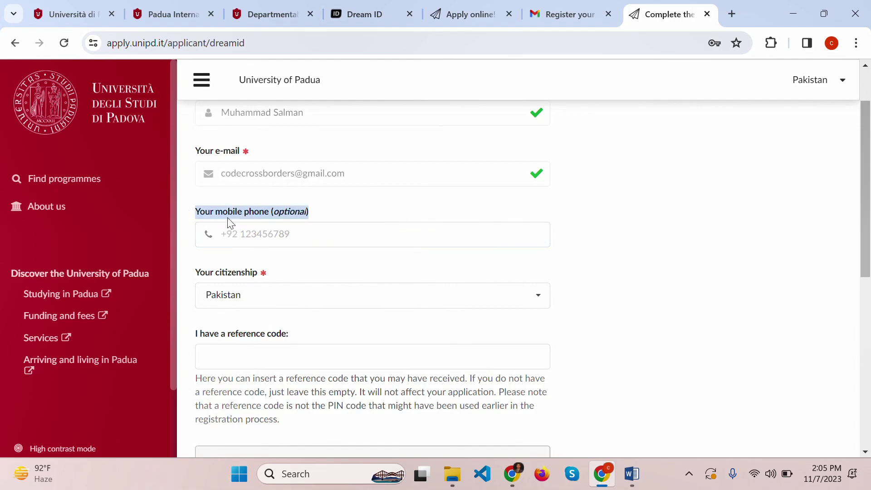
pyautogui.scroll(-2, 452, 271)
pyautogui.click(450, 270)
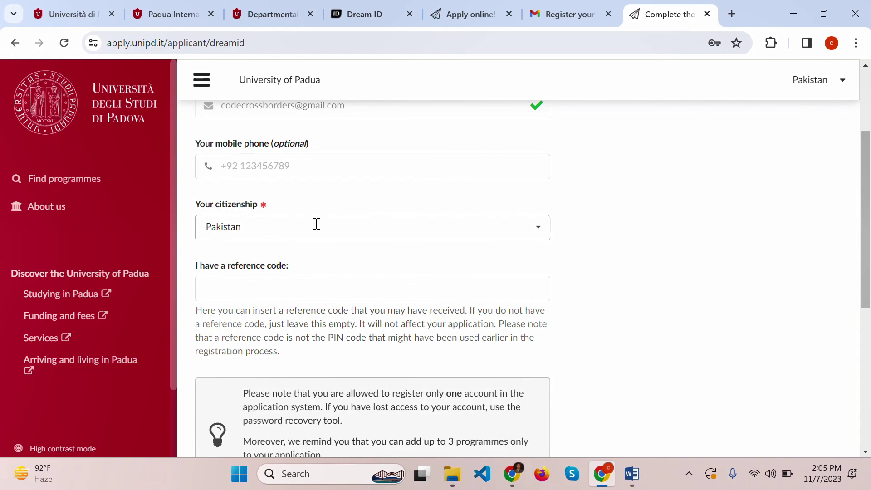
pyautogui.scroll(-2, 316, 224)
pyautogui.scroll(-6, 316, 224)
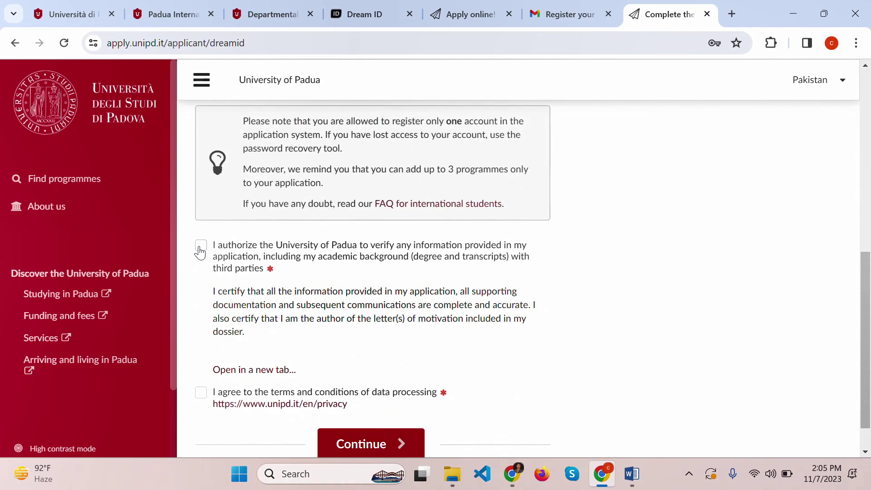
pyautogui.click(201, 393)
pyautogui.scroll(-1, 434, 323)
pyautogui.click(398, 404)
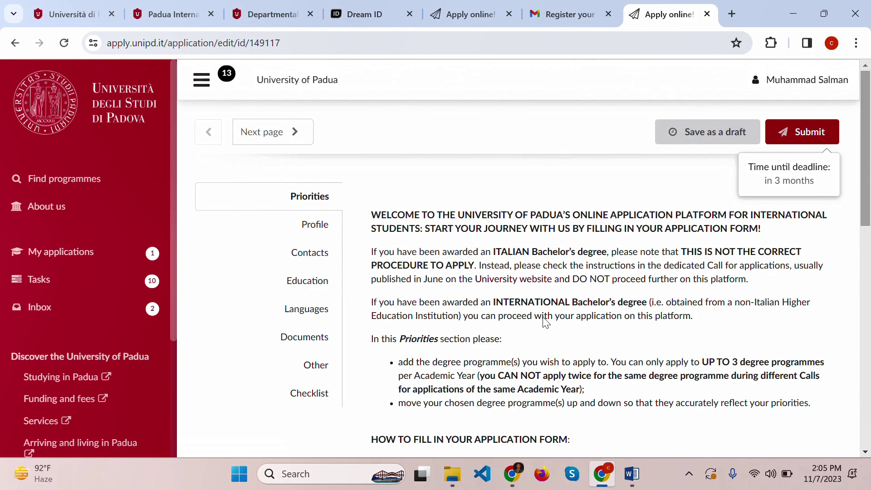
pyautogui.scroll(-10, 546, 322)
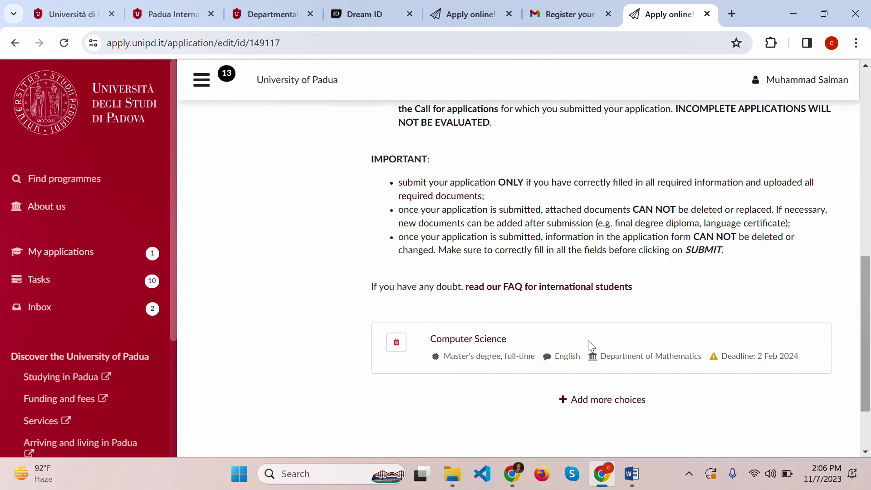
# - Find more programmes and open Computer Engineering and Cybersecurity applications in new tabs
pyautogui.click(592, 400)
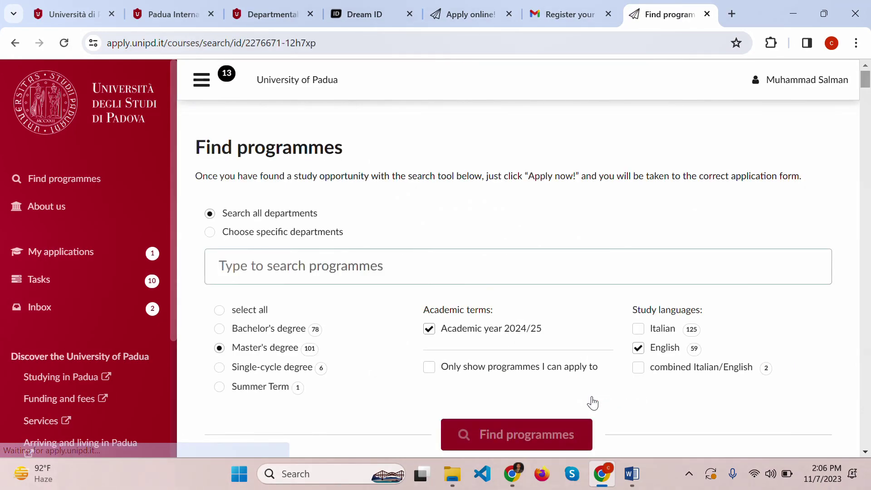
pyautogui.scroll(-6, 592, 402)
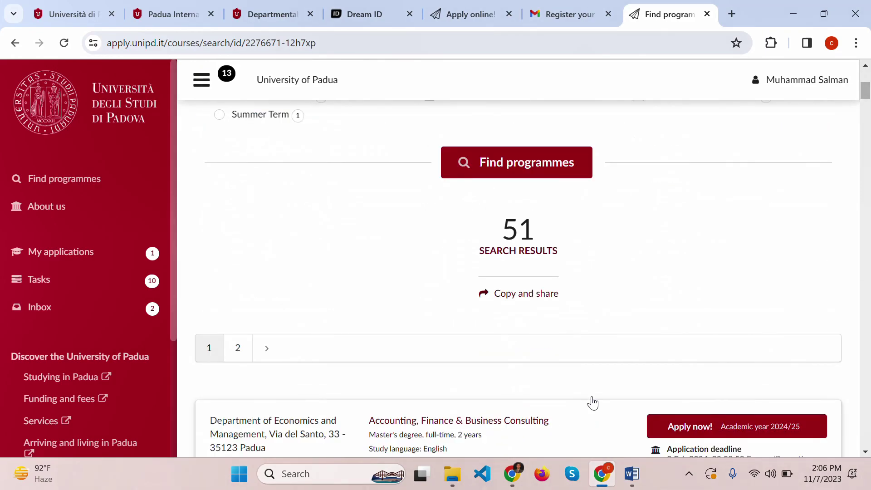
pyautogui.scroll(-6, 592, 402)
pyautogui.scroll(-18, 592, 402)
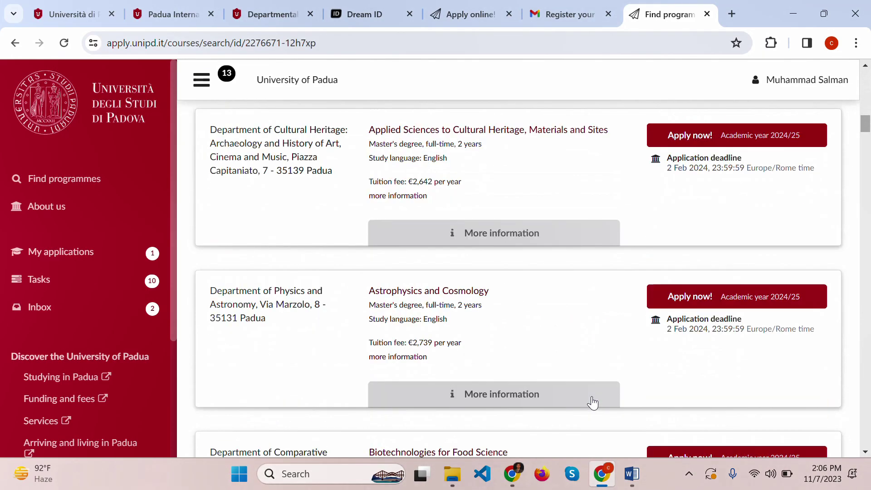
pyautogui.scroll(-15, 593, 402)
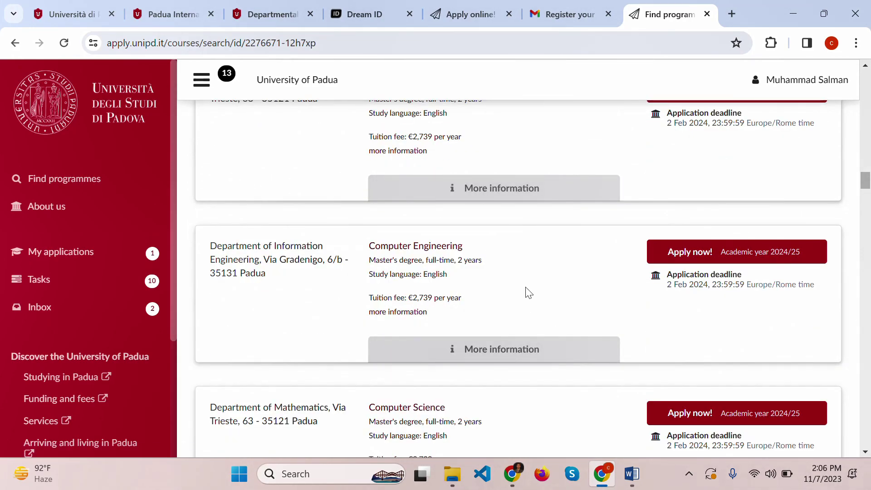
pyautogui.rightClick(684, 262)
pyautogui.click(731, 270)
pyautogui.scroll(-5, 472, 310)
pyautogui.scroll(-3, 431, 346)
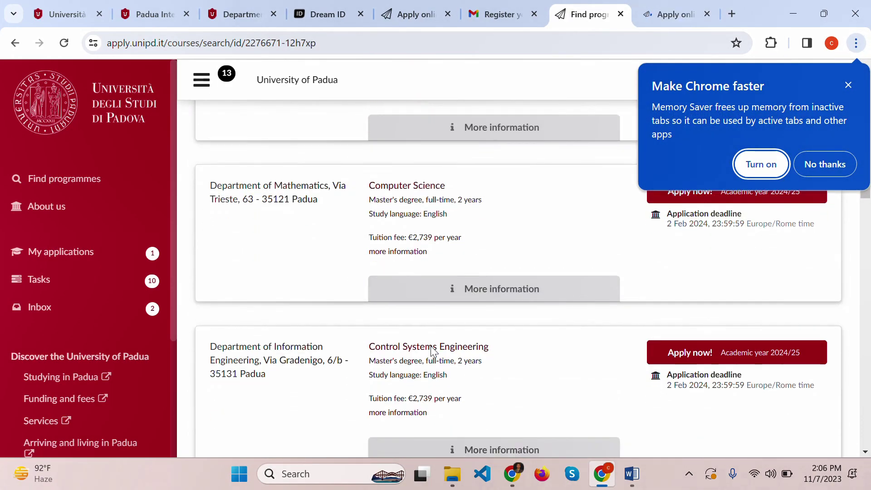
pyautogui.scroll(-1, 431, 345)
pyautogui.rightClick(688, 327)
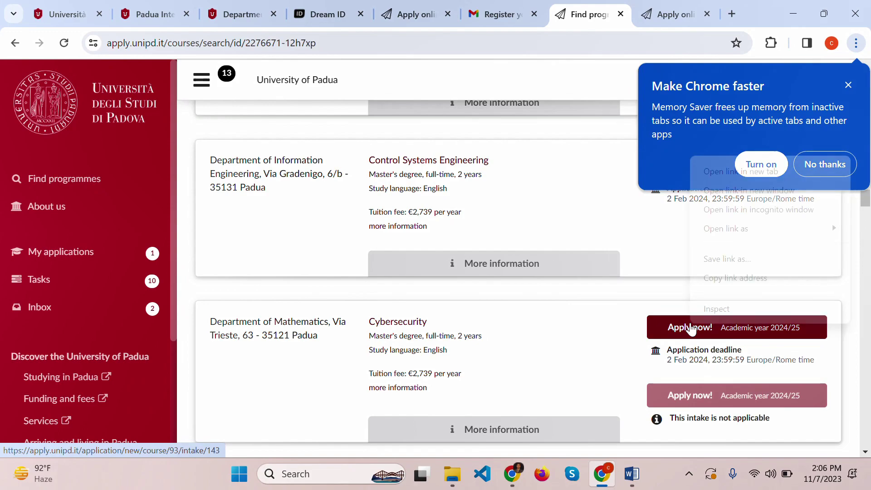
pyautogui.click(751, 176)
# - Close the duplicate application tab and confirm the three-programme limit message
pyautogui.scroll(-4, 460, 297)
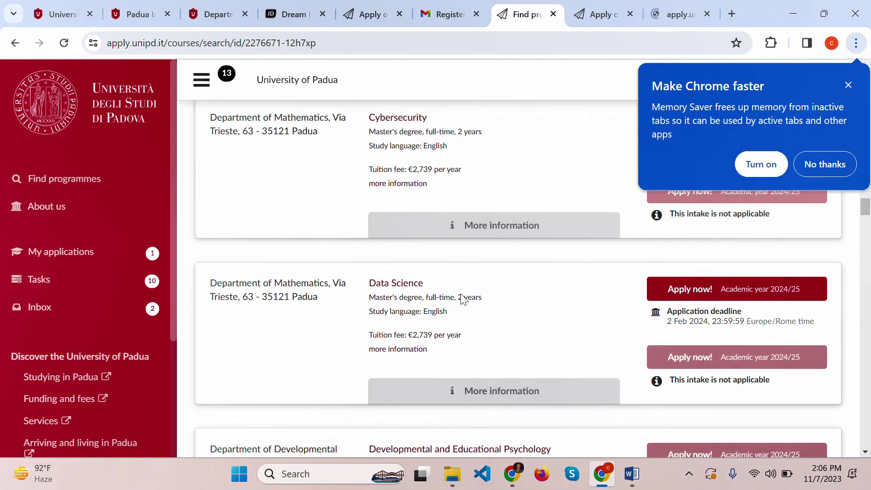
pyautogui.click(598, 14)
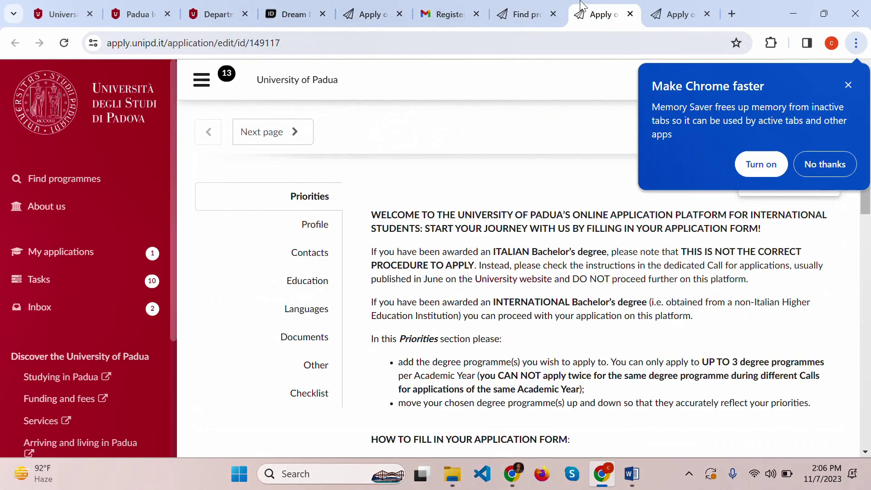
pyautogui.click(849, 85)
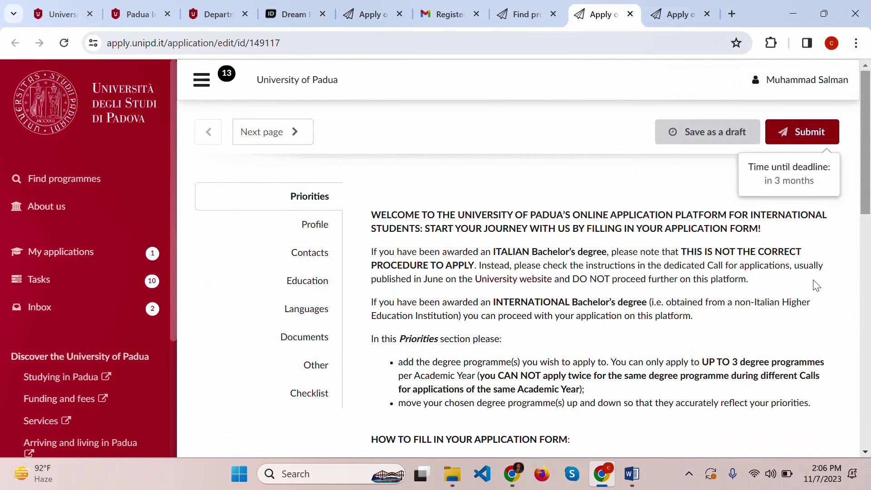
pyautogui.scroll(-15, 706, 213)
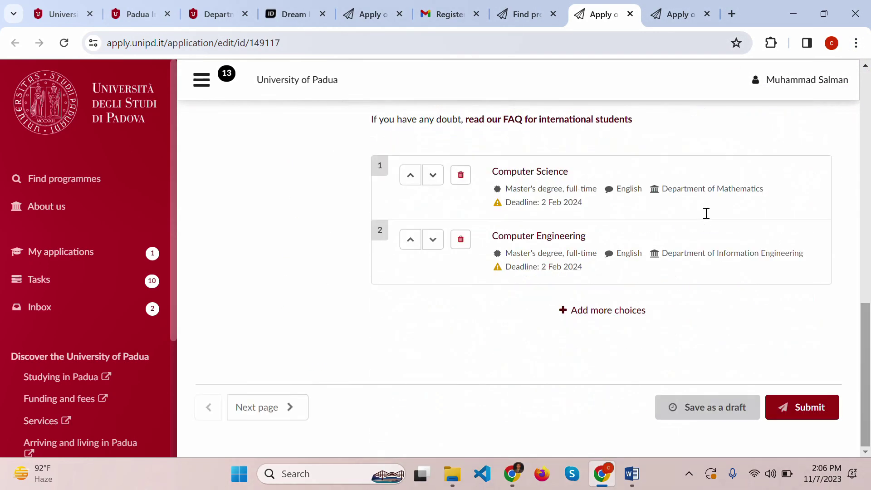
pyautogui.click(630, 14)
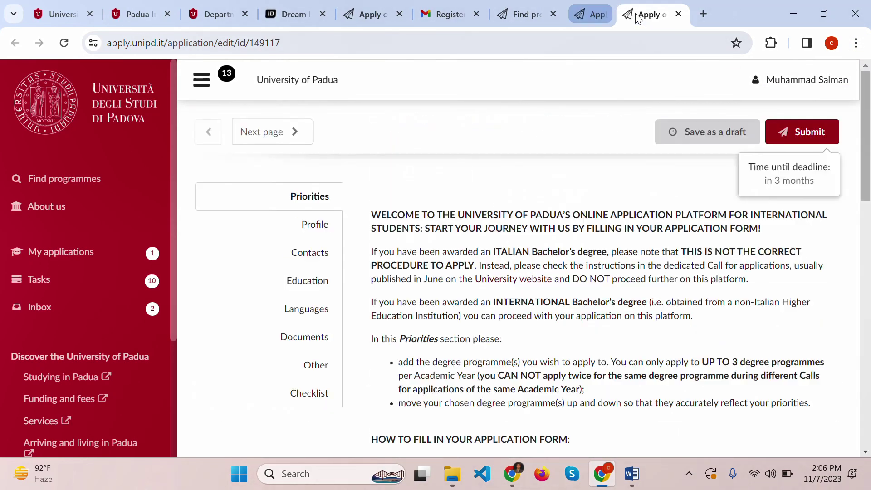
pyautogui.scroll(-9, 616, 314)
pyautogui.scroll(-5, 617, 314)
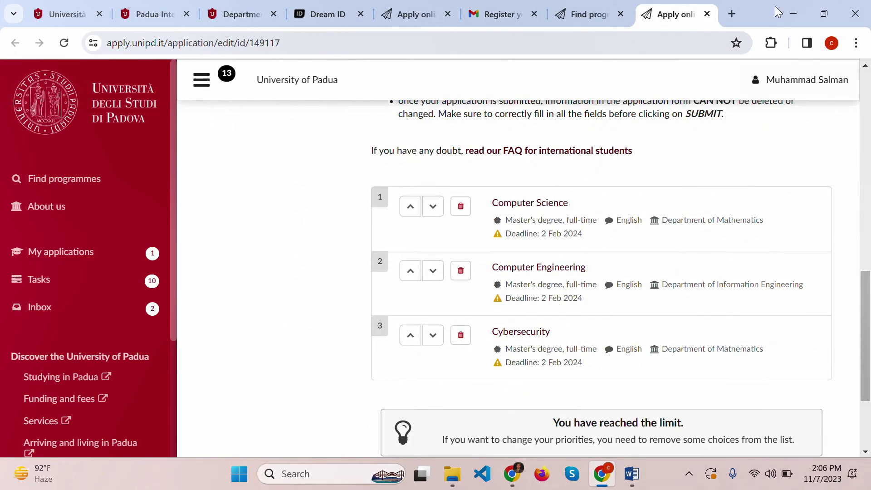
pyautogui.scroll(-2, 525, 414)
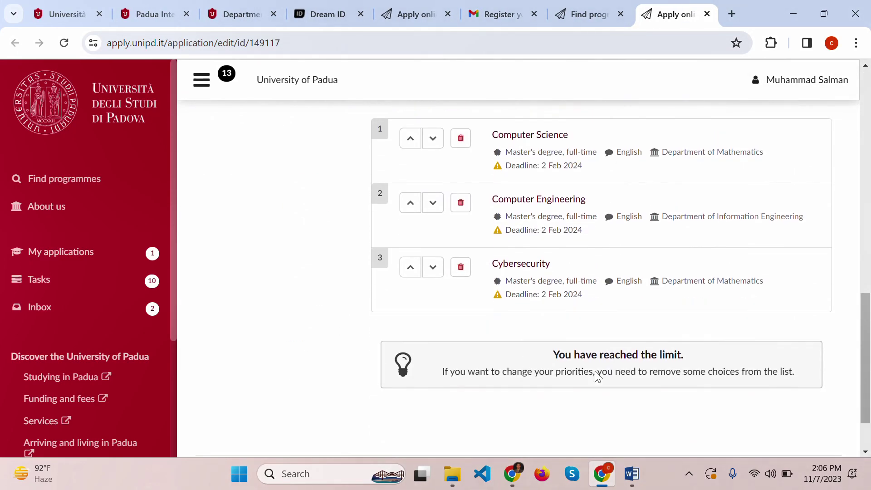
pyautogui.moveTo(548, 354); pyautogui.dragTo(725, 354)
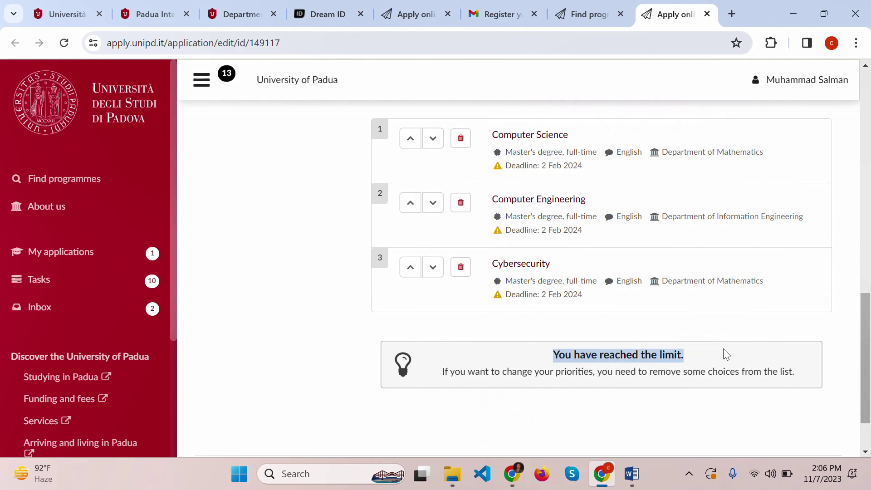
pyautogui.scroll(10, 603, 408)
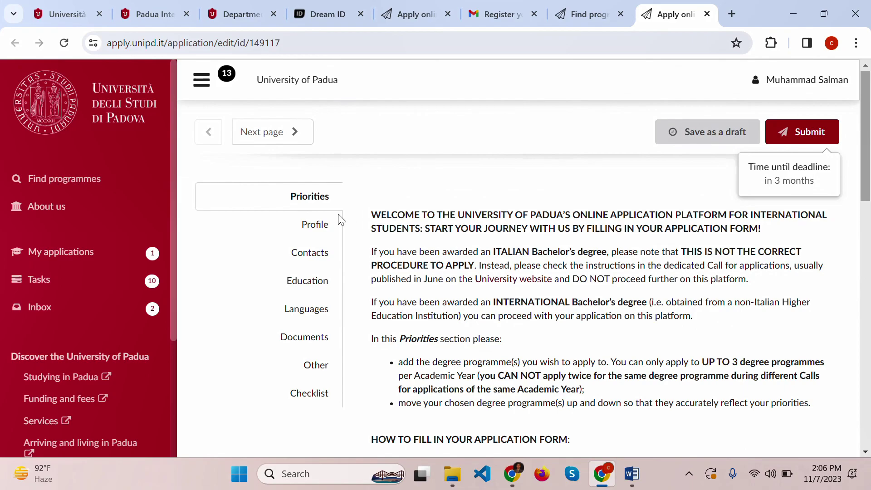
# - In the Profile section, set the passport issue date to 2006-02-23
pyautogui.click(316, 226)
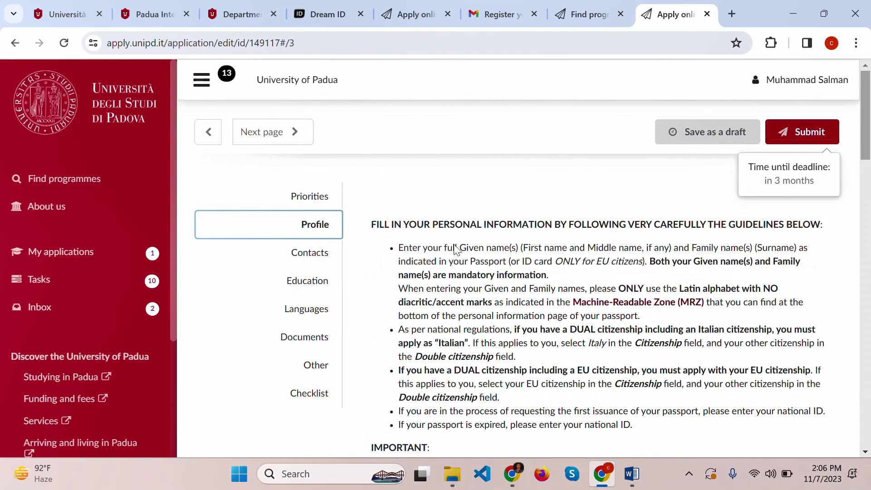
pyautogui.scroll(-5, 495, 249)
pyautogui.scroll(-2, 495, 254)
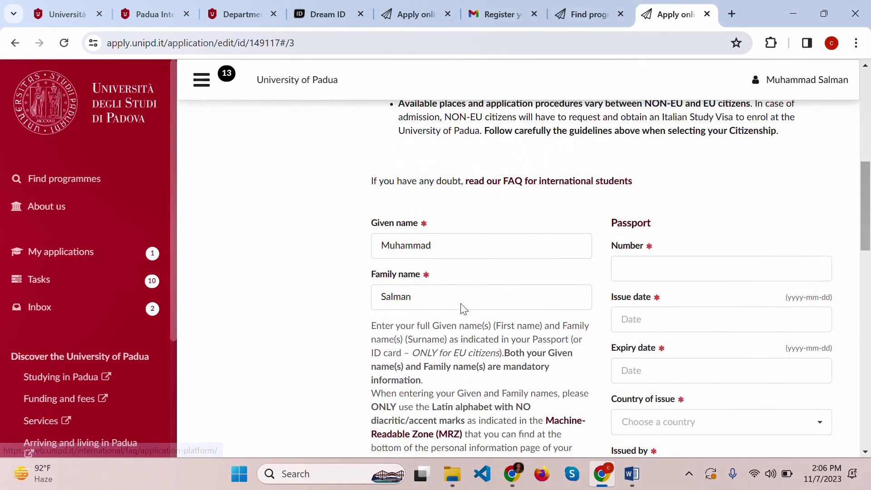
pyautogui.click(638, 264)
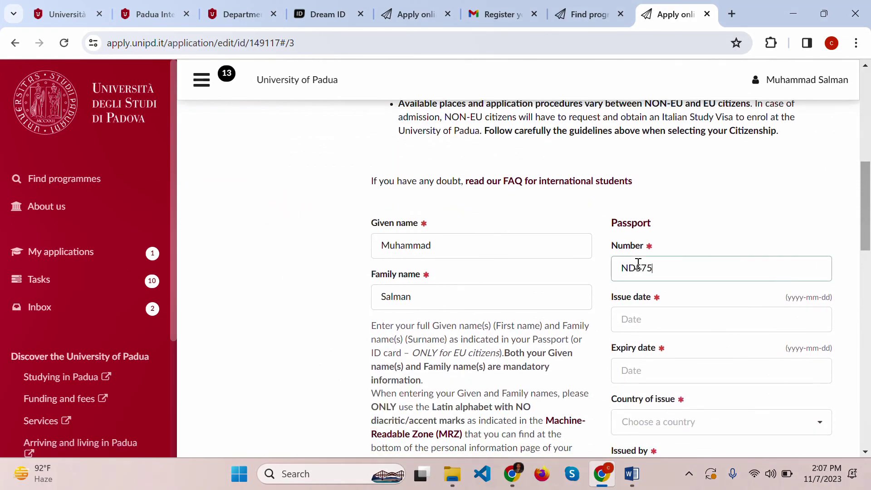
pyautogui.scroll(-3, 638, 264)
pyautogui.click(651, 181)
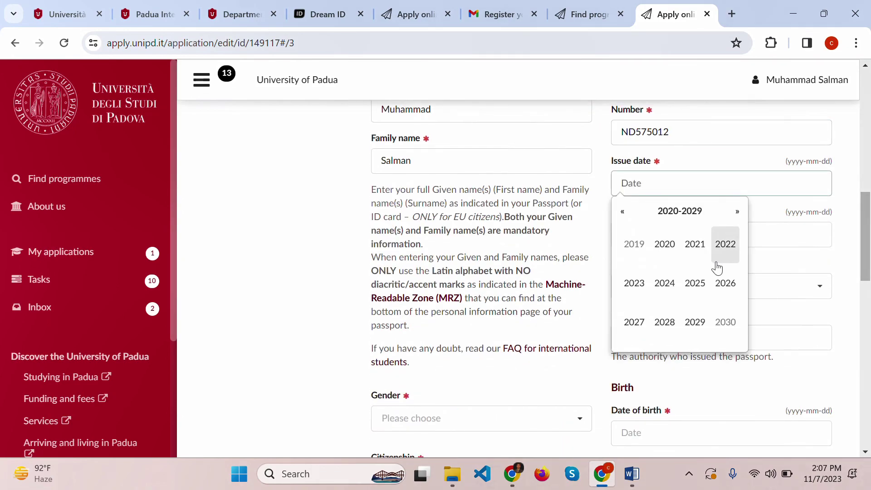
pyautogui.click(622, 212)
pyautogui.click(665, 245)
pyautogui.click(622, 211)
pyautogui.click(622, 211)
pyautogui.click(622, 212)
pyautogui.click(622, 211)
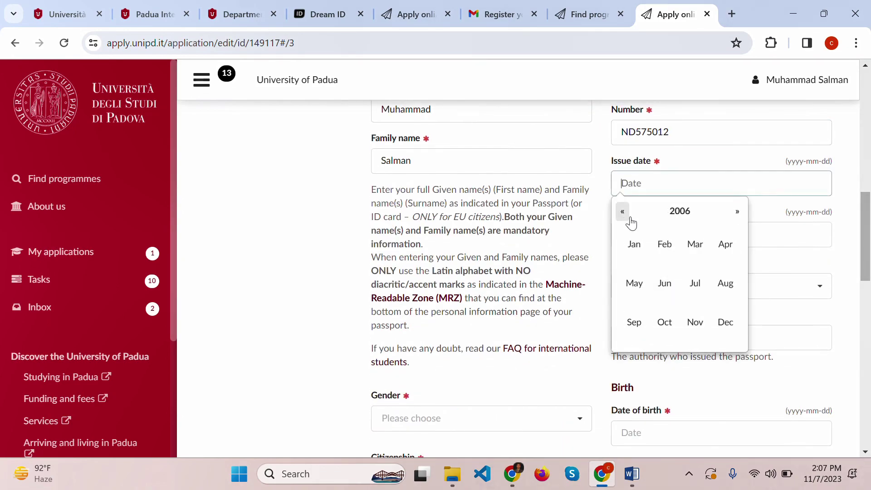
pyautogui.click(665, 244)
pyautogui.click(686, 312)
# - Set the passport expiry date to 2024-06-08 and the country of issue to Pakistan
pyautogui.click(664, 238)
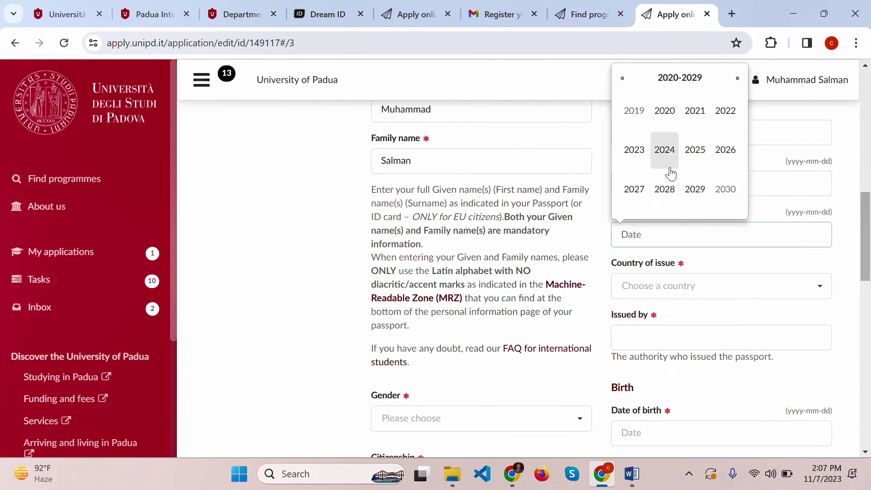
pyautogui.click(665, 150)
pyautogui.click(665, 150)
pyautogui.click(725, 323)
pyautogui.click(684, 287)
pyautogui.write('pak')
pyautogui.click(639, 226)
# - Set gender to male and date of birth to 1999-11-26
pyautogui.scroll(-3, 647, 222)
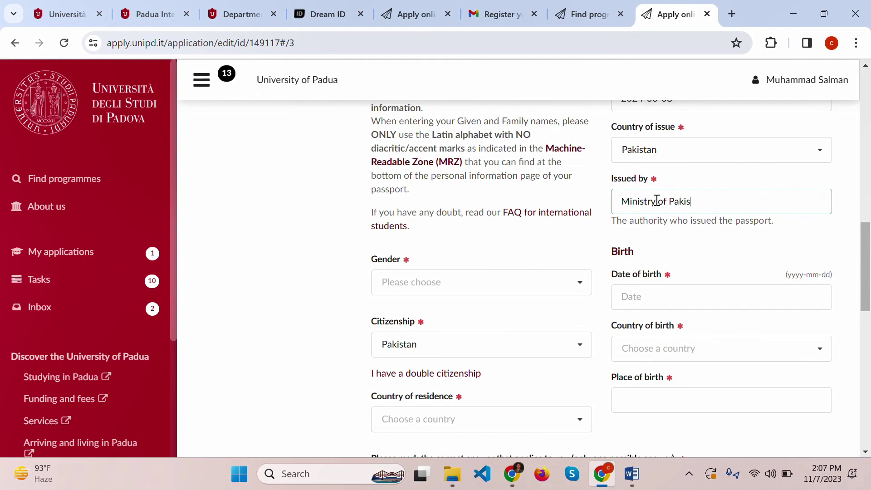
pyautogui.click(497, 288)
pyautogui.click(416, 308)
pyautogui.click(667, 300)
pyautogui.click(622, 141)
pyautogui.click(622, 140)
pyautogui.click(622, 141)
pyautogui.click(695, 251)
pyautogui.click(694, 251)
pyautogui.click(706, 243)
# - Choose Pakistan as both country of birth and country of residence
pyautogui.scroll(-3, 540, 272)
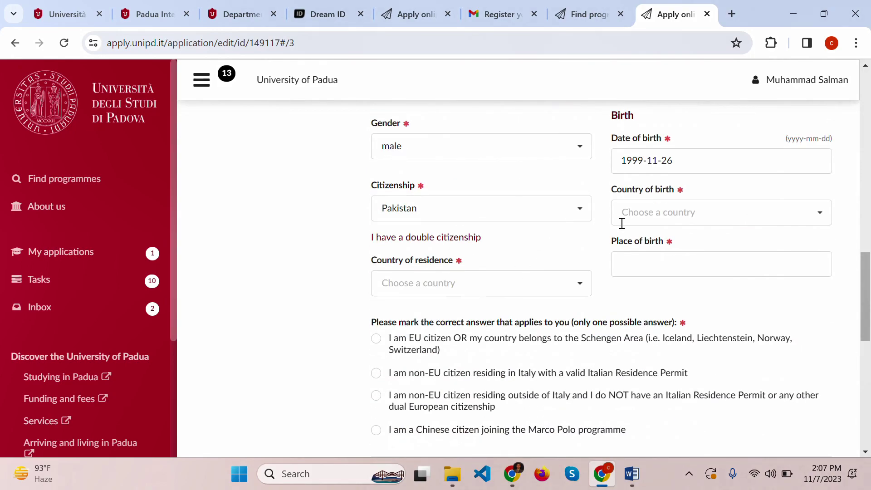
pyautogui.click(683, 213)
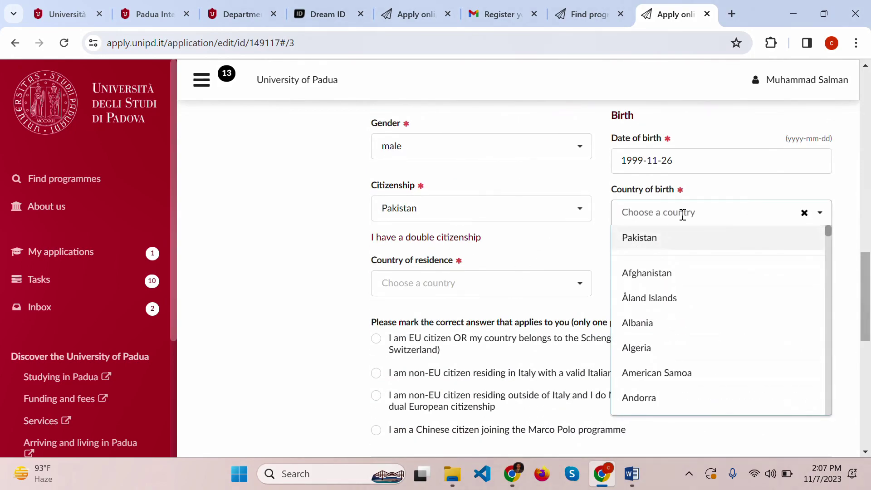
pyautogui.click(669, 247)
pyautogui.click(467, 282)
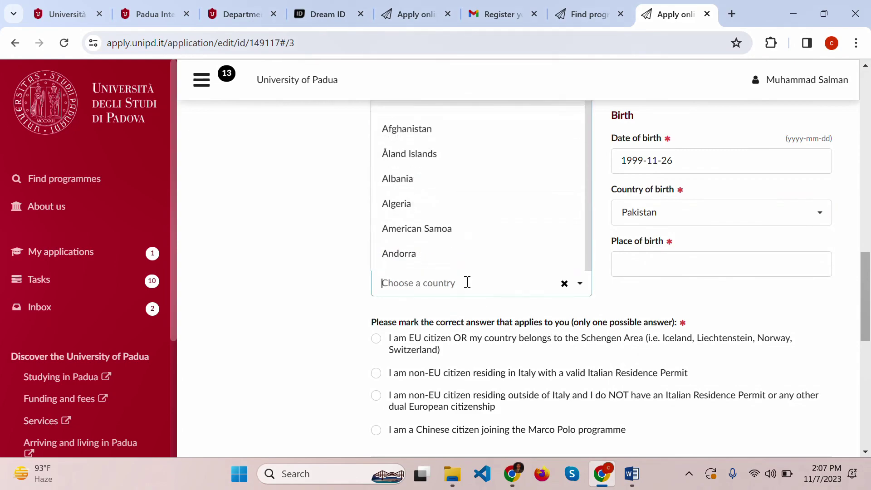
pyautogui.click(301, 272)
pyautogui.click(498, 284)
pyautogui.write('pak')
pyautogui.press('Return')
pyautogui.click(649, 274)
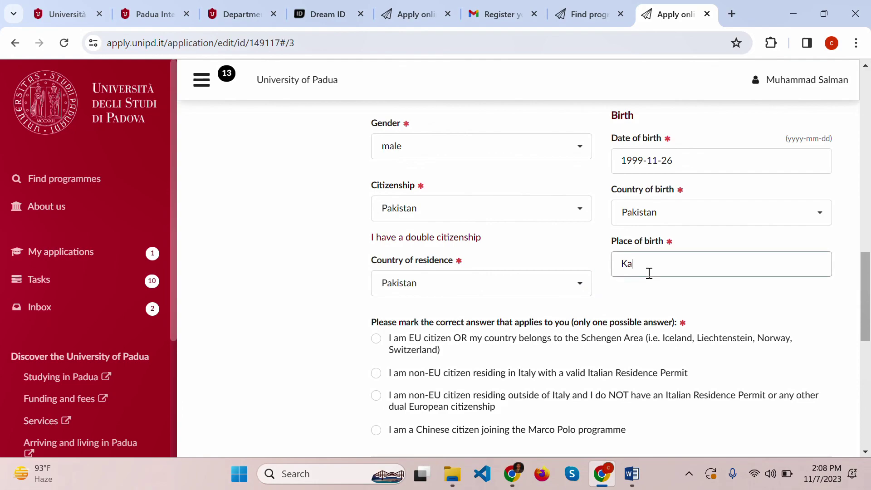
# - Declare being a non-EU citizen residing outside Italy
pyautogui.scroll(-4, 346, 239)
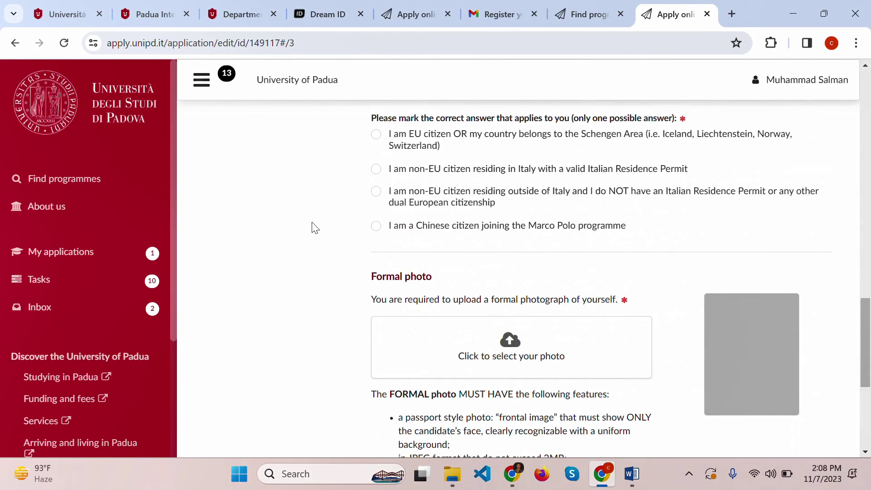
pyautogui.scroll(3, 363, 318)
pyautogui.click(375, 327)
# - Upload Travels Abroad-01.jpg as the formal photo after study.png is rejected
pyautogui.scroll(-3, 327, 322)
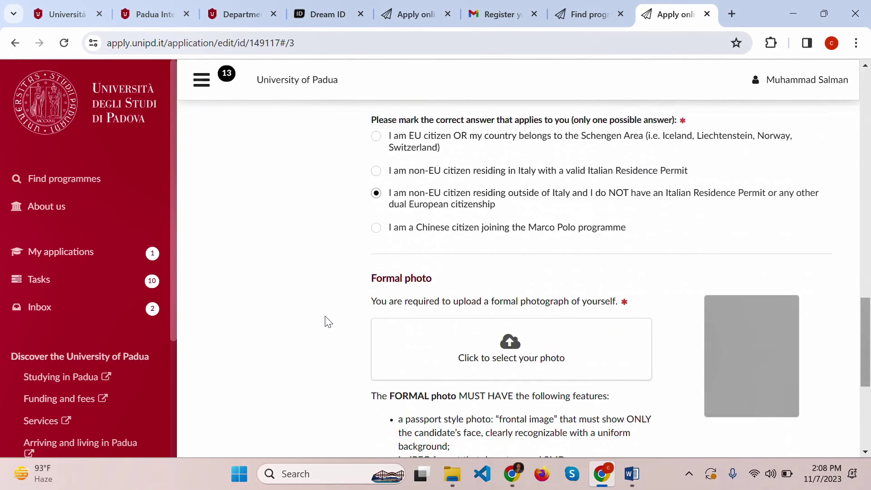
pyautogui.click(536, 352)
pyautogui.scroll(-1, 180, 167)
pyautogui.scroll(-10, 181, 167)
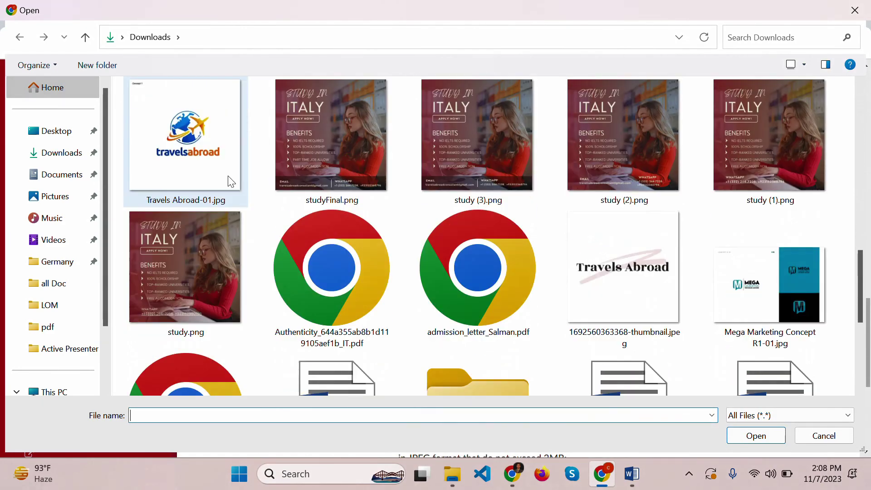
pyautogui.doubleClick(205, 226)
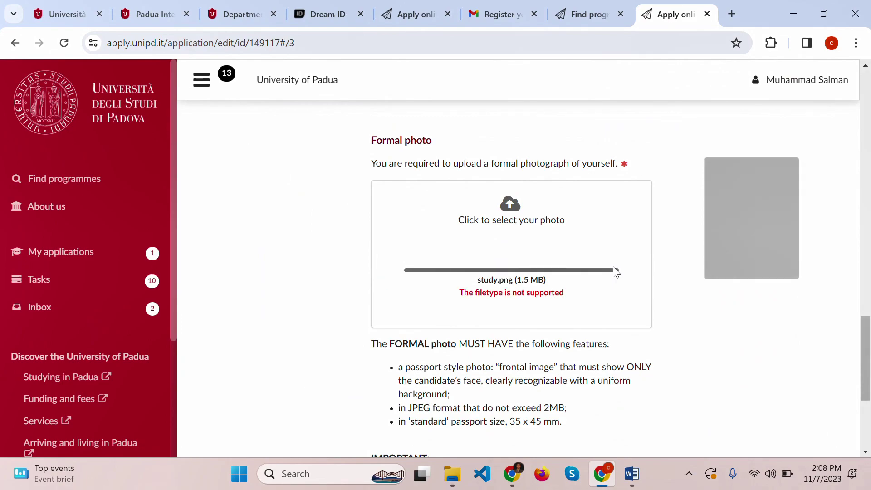
pyautogui.click(521, 208)
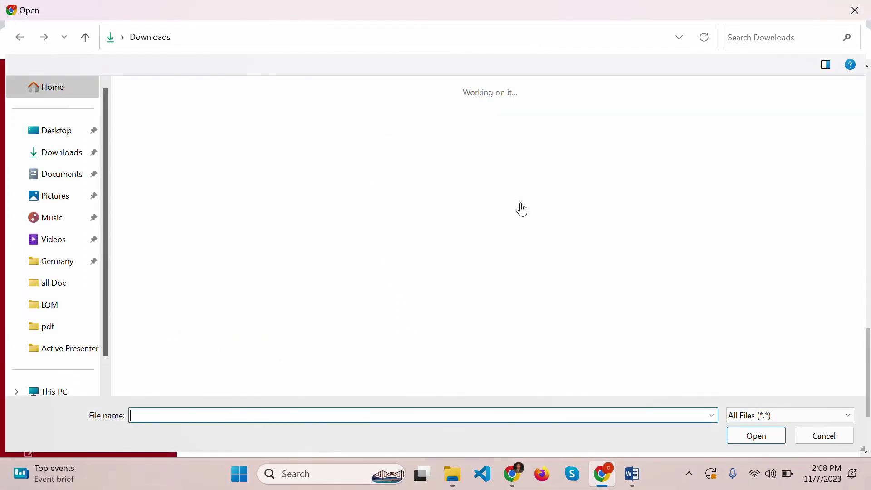
pyautogui.scroll(-5, 522, 208)
pyautogui.scroll(-5, 520, 203)
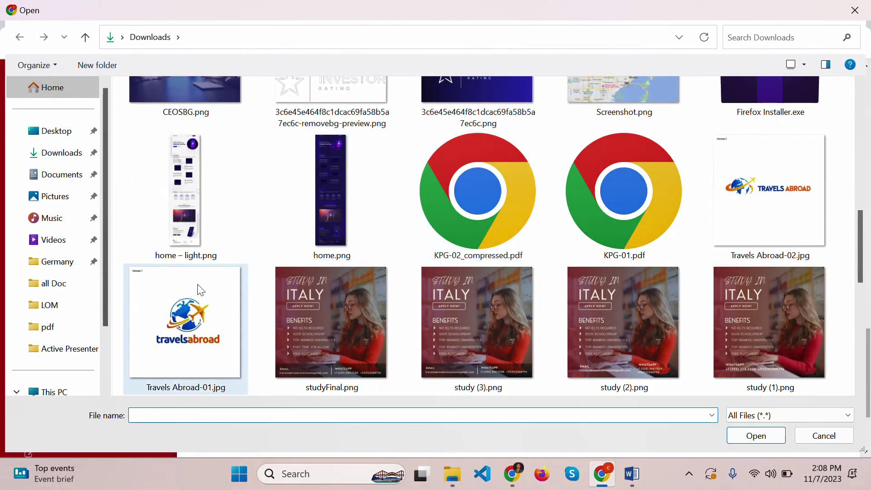
pyautogui.doubleClick(197, 290)
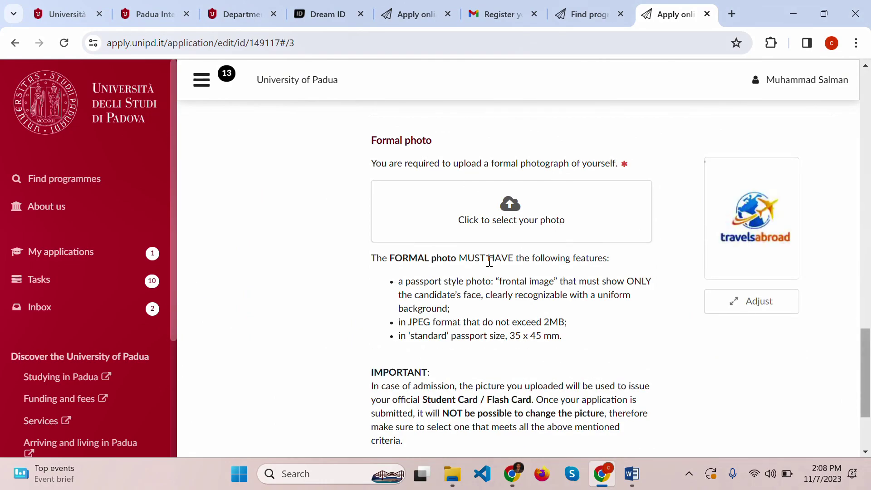
# - Resize and reposition the photo's crop box to frame the whole travelsabroad logo
pyautogui.click(768, 301)
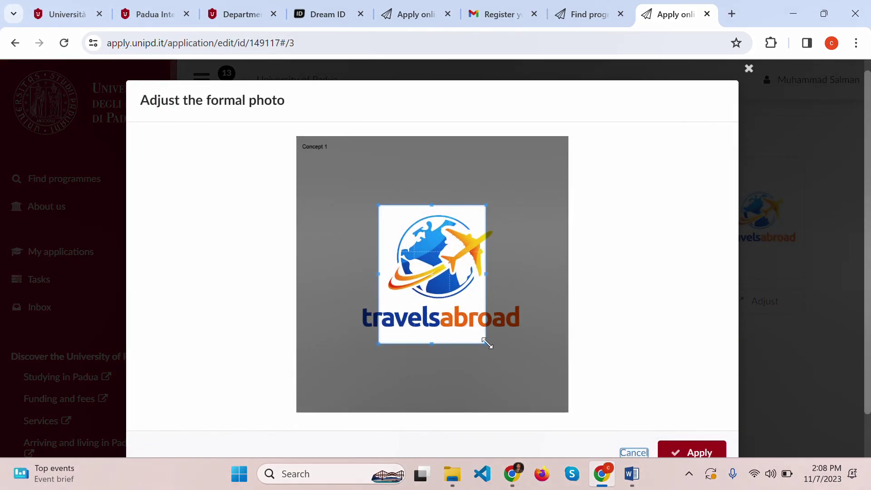
pyautogui.moveTo(486, 344); pyautogui.dragTo(568, 416)
pyautogui.moveTo(494, 344); pyautogui.dragTo(476, 332)
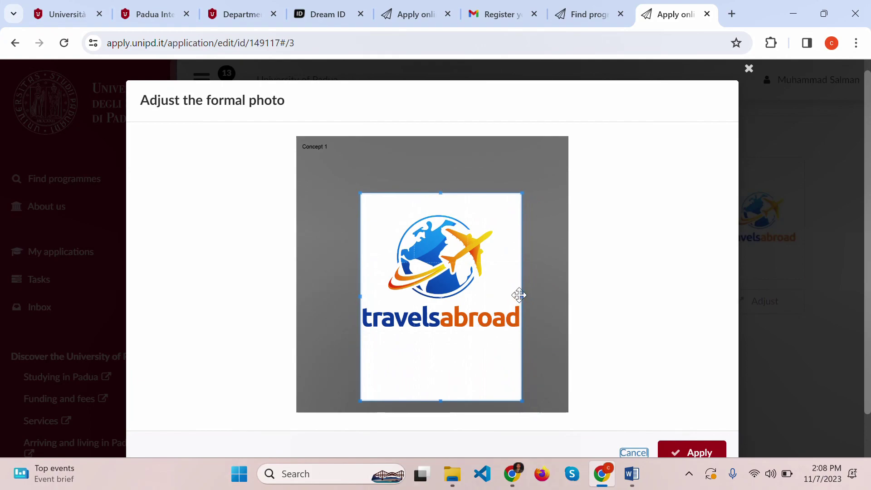
pyautogui.moveTo(529, 296); pyautogui.dragTo(291, 106)
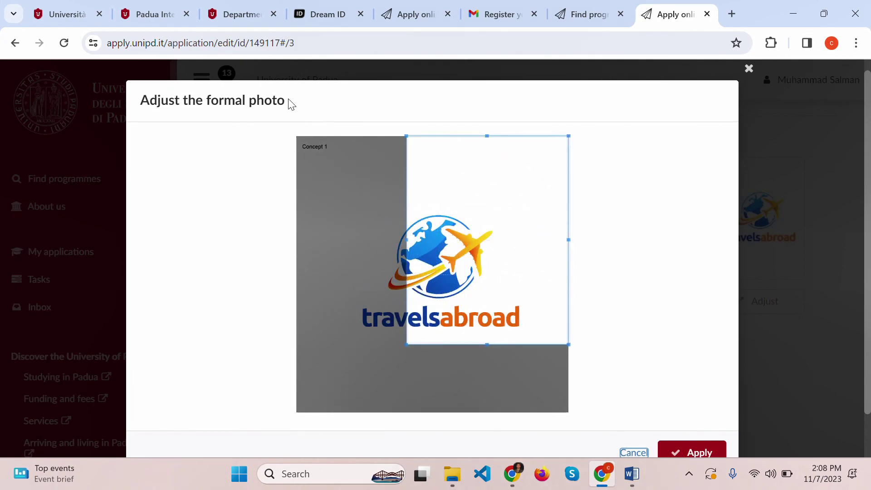
pyautogui.moveTo(489, 219); pyautogui.dragTo(433, 238)
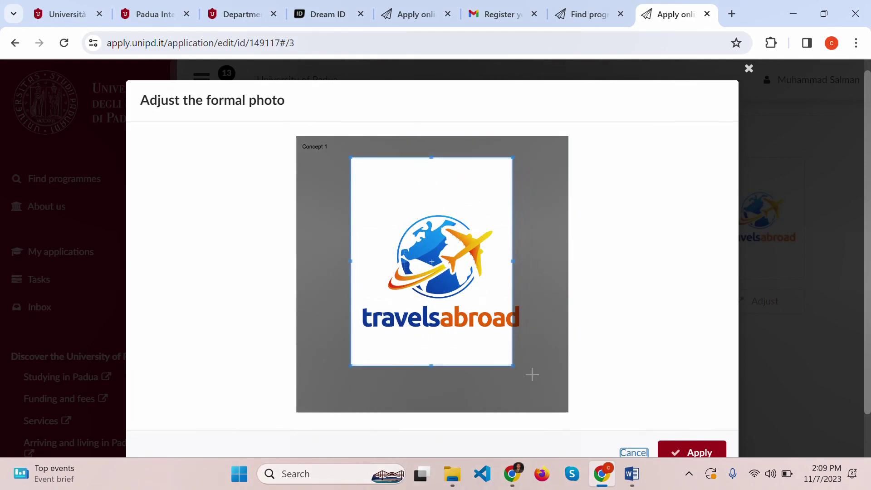
pyautogui.moveTo(512, 363); pyautogui.dragTo(571, 393)
pyautogui.moveTo(344, 156); pyautogui.dragTo(313, 116)
pyautogui.moveTo(437, 221); pyautogui.dragTo(447, 221)
# - Apply the crop to save the Travels Abroad image as the formal photo
pyautogui.scroll(-1, 702, 390)
pyautogui.click(698, 400)
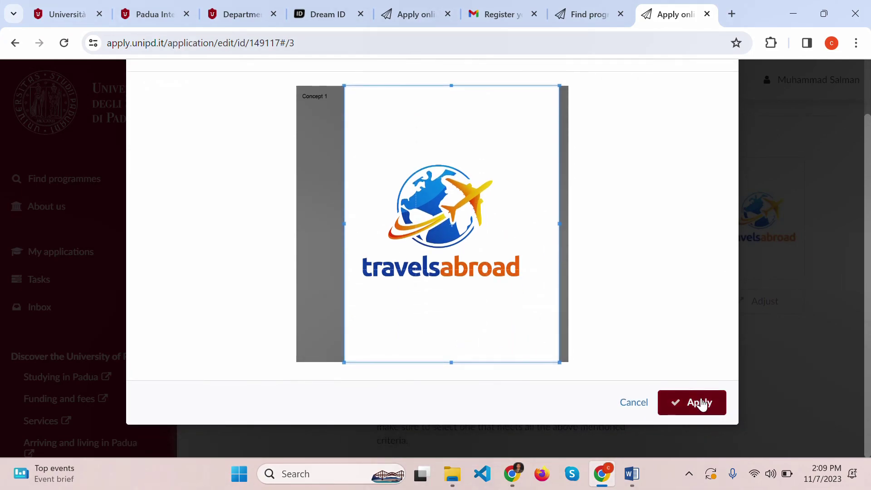
pyautogui.scroll(-1, 545, 341)
pyautogui.scroll(6, 545, 339)
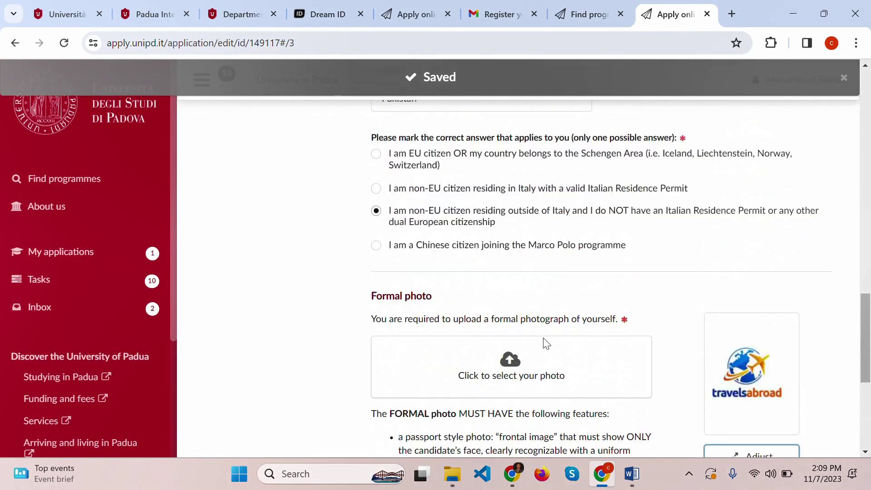
pyautogui.scroll(-7, 544, 339)
pyautogui.scroll(3, 544, 337)
pyautogui.scroll(-2, 544, 337)
pyautogui.scroll(10, 544, 336)
# - In Contacts, enter the mobile number and street address 'ramdon Address'
pyautogui.click(305, 253)
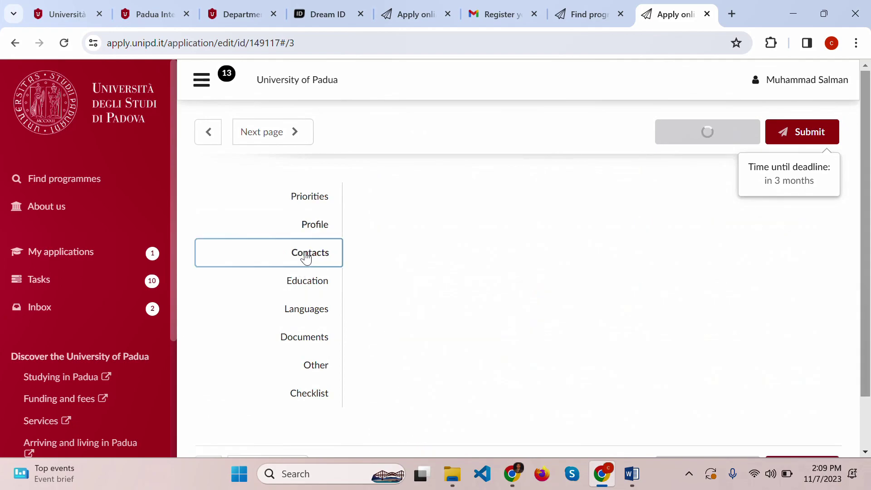
pyautogui.scroll(-10, 506, 288)
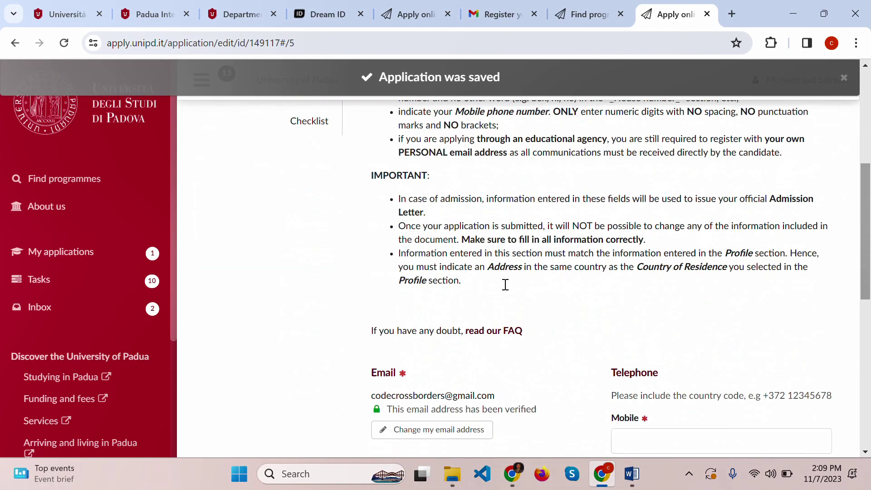
pyautogui.click(656, 230)
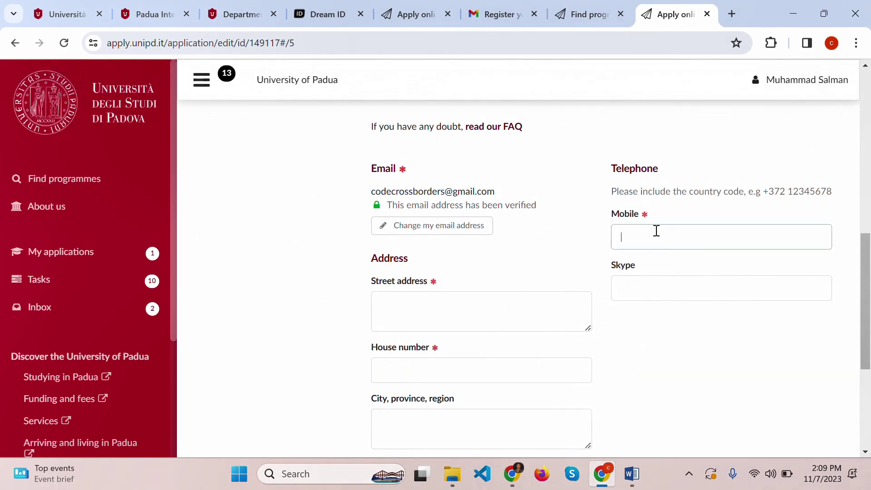
pyautogui.click(428, 315)
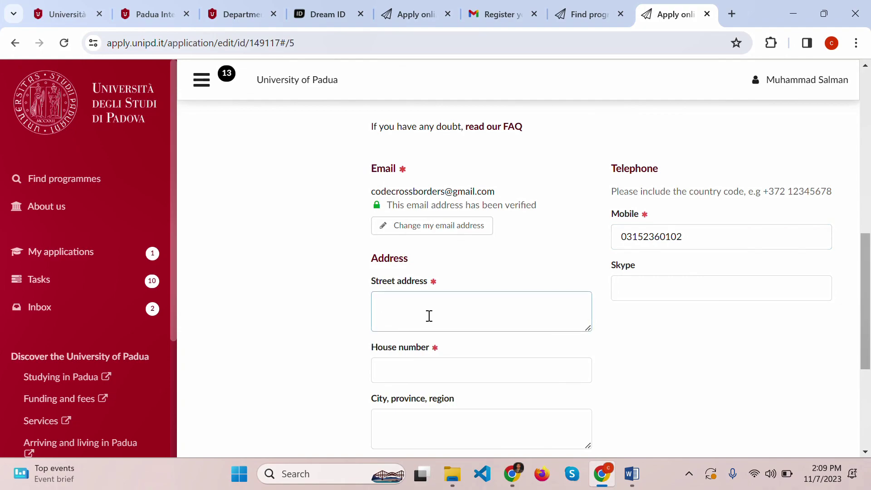
pyautogui.write('ramdon Address')
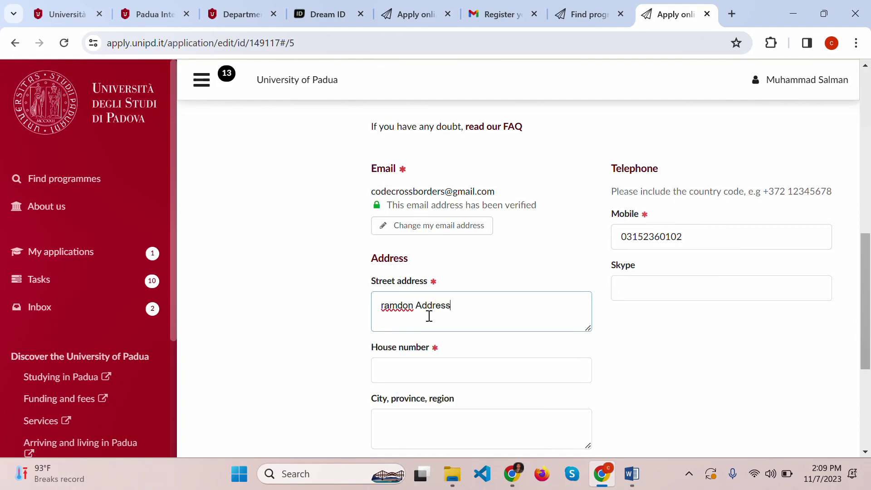
# - Set house number 123, postal code 75012 and address country Pakistan
pyautogui.scroll(-1, 426, 313)
pyautogui.click(421, 300)
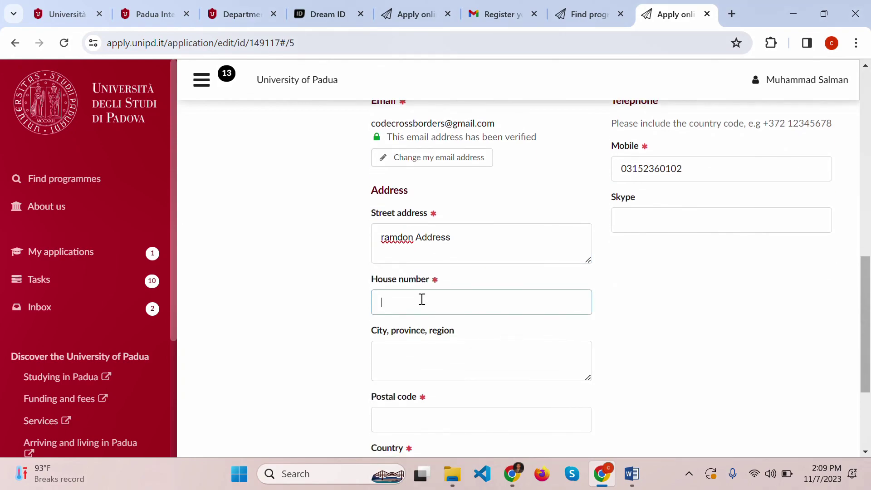
pyautogui.write('AAAA')
pyautogui.press('BackSpace')
pyautogui.press('BackSpace')
pyautogui.press('BackSpace')
pyautogui.write('123')
pyautogui.scroll(-1, 421, 299)
pyautogui.click(429, 287)
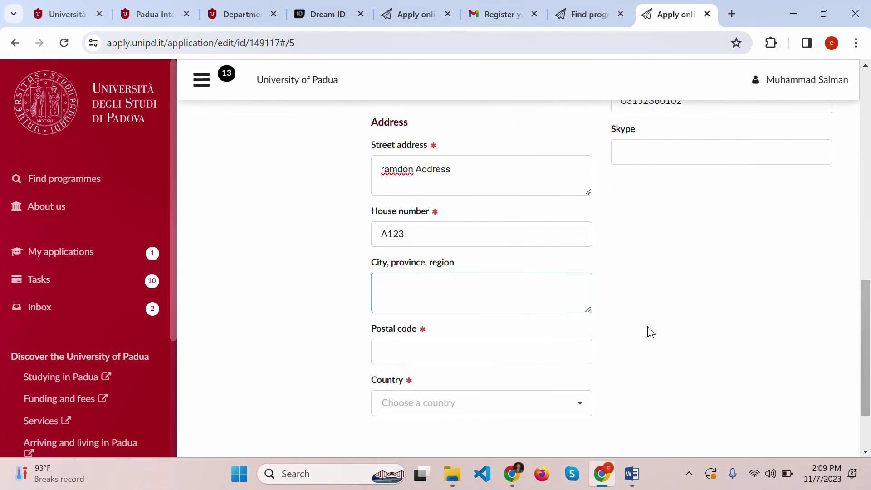
pyautogui.click(443, 359)
pyautogui.write('75012')
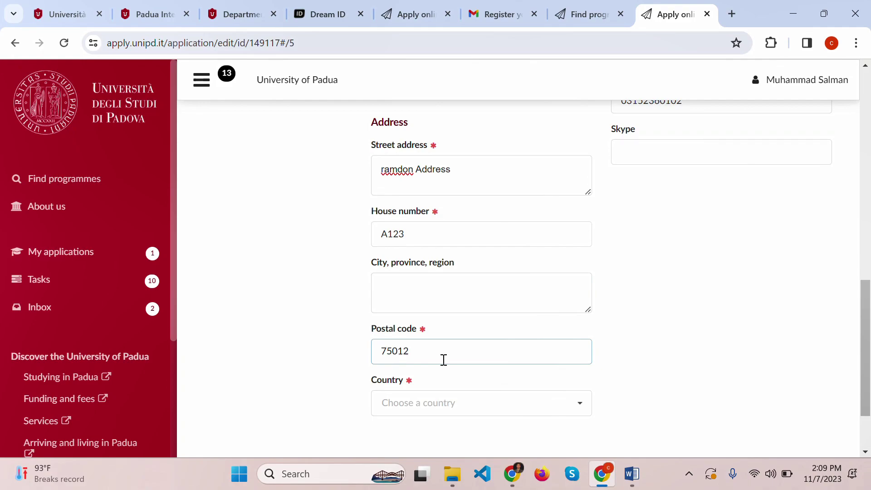
pyautogui.scroll(-2, 443, 360)
pyautogui.click(416, 312)
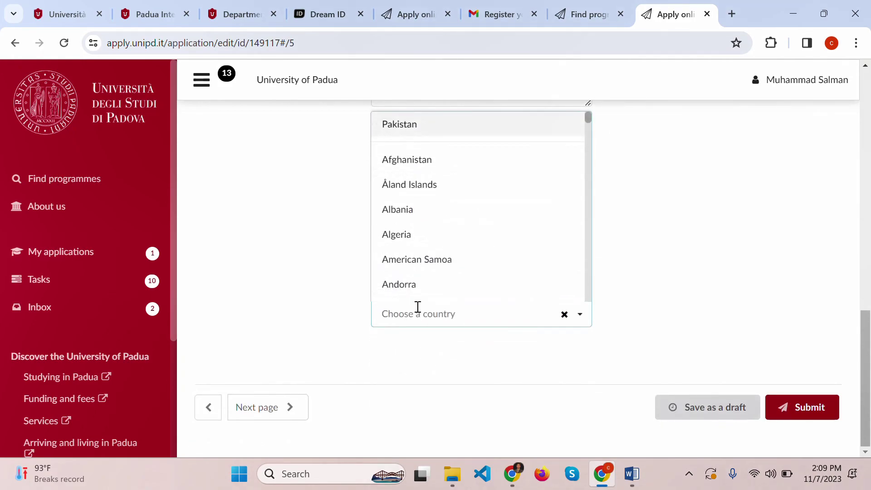
pyautogui.write('pak')
pyautogui.press('Return')
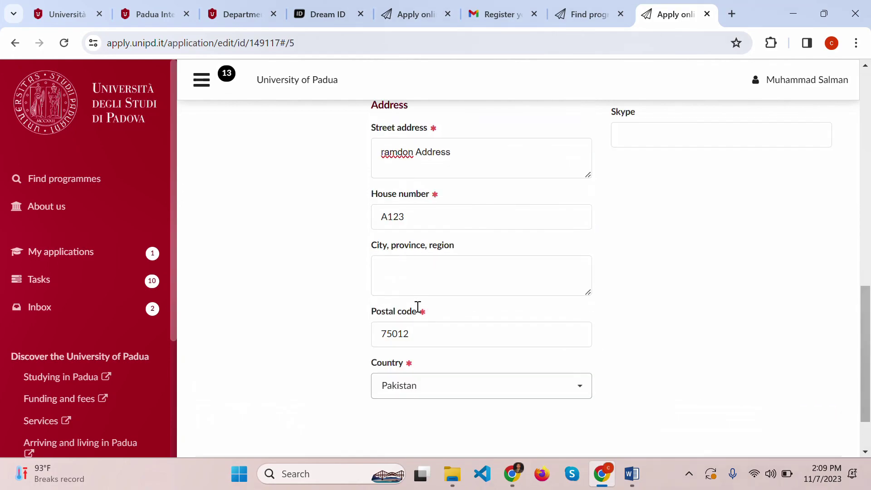
pyautogui.click(310, 192)
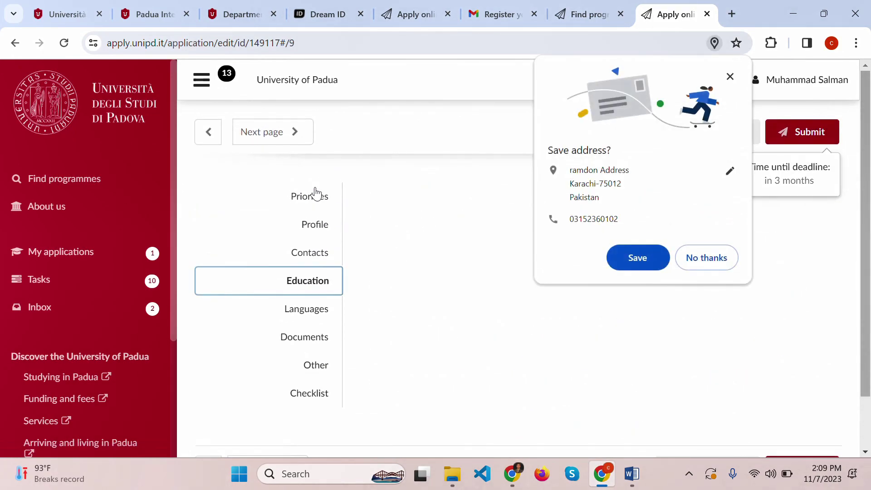
# - Set education level to Bachelor's degree and the institution to University of Karachi
pyautogui.click(729, 77)
pyautogui.scroll(-5, 679, 298)
pyautogui.scroll(-15, 679, 298)
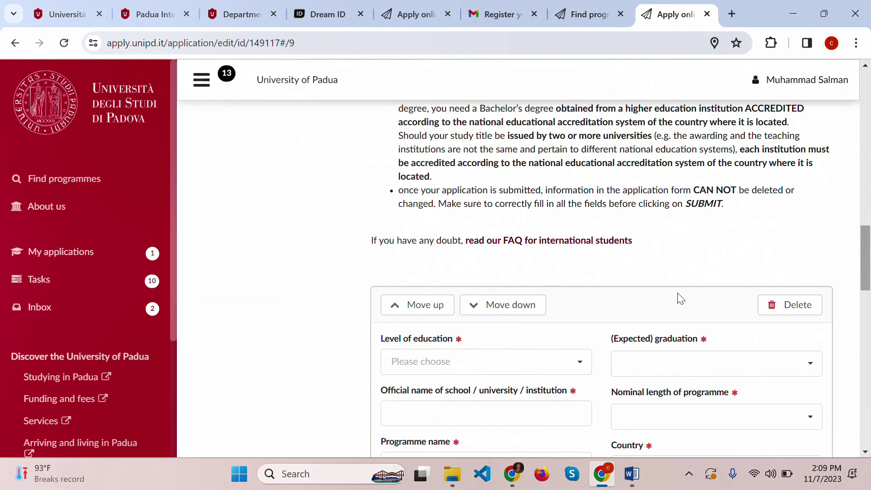
pyautogui.scroll(-3, 498, 287)
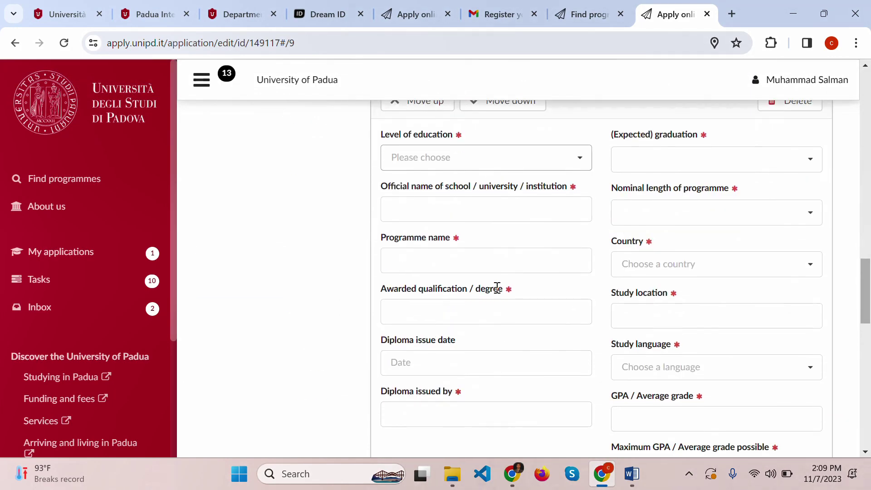
pyautogui.scroll(1, 499, 292)
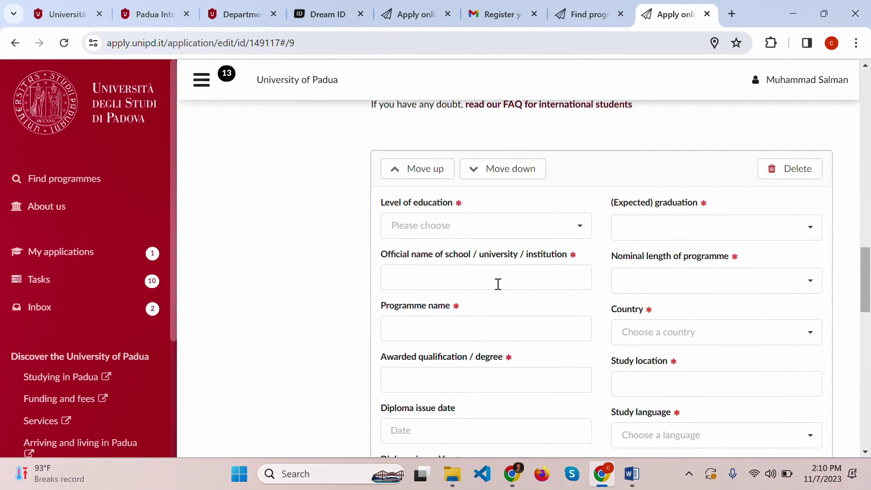
pyautogui.click(498, 223)
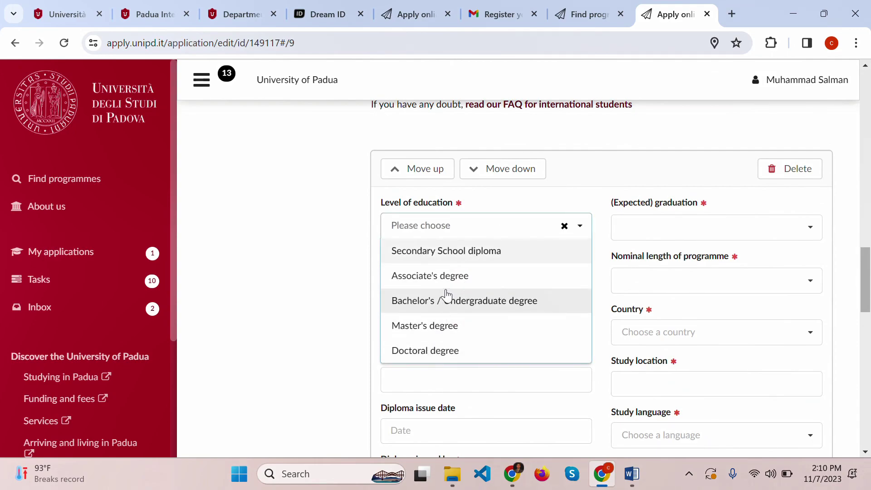
pyautogui.click(480, 303)
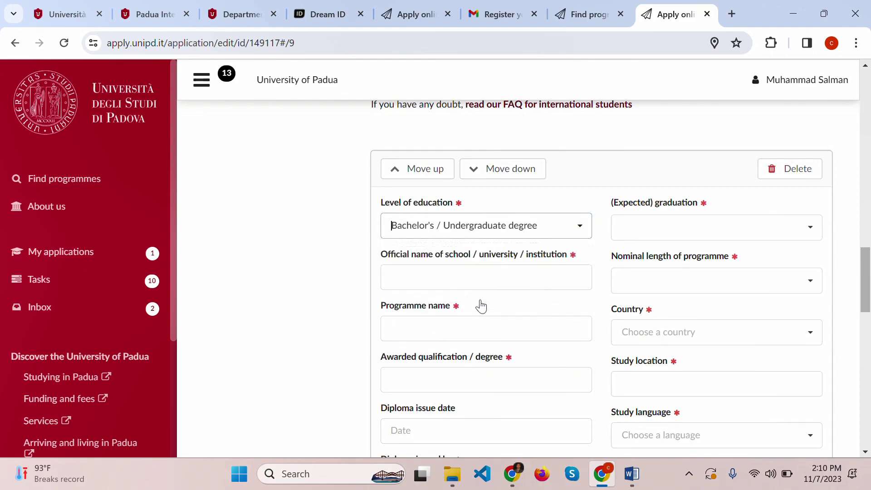
pyautogui.click(485, 276)
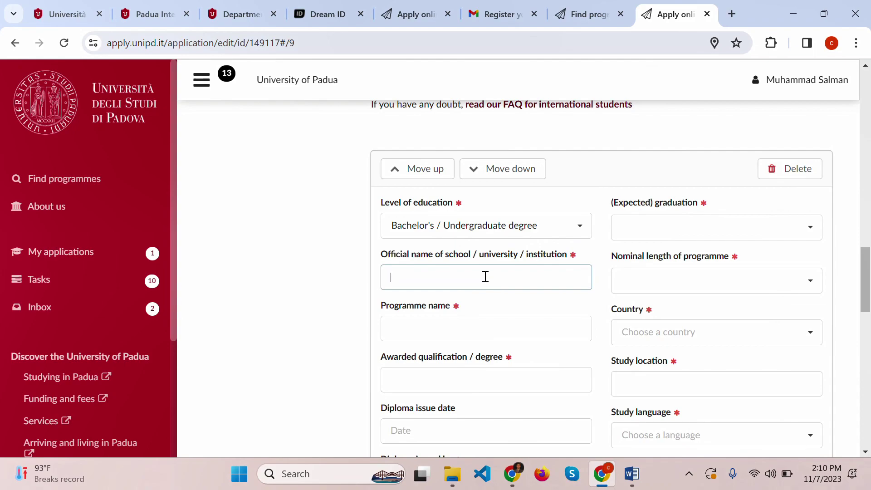
pyautogui.write('University of KAR')
pyautogui.press('BackSpace')
pyautogui.press('BackSpace')
pyautogui.write('arachi')
# - Enter programme Computer Science, qualification Bachelor, diploma issued by University of Karachi
pyautogui.click(471, 323)
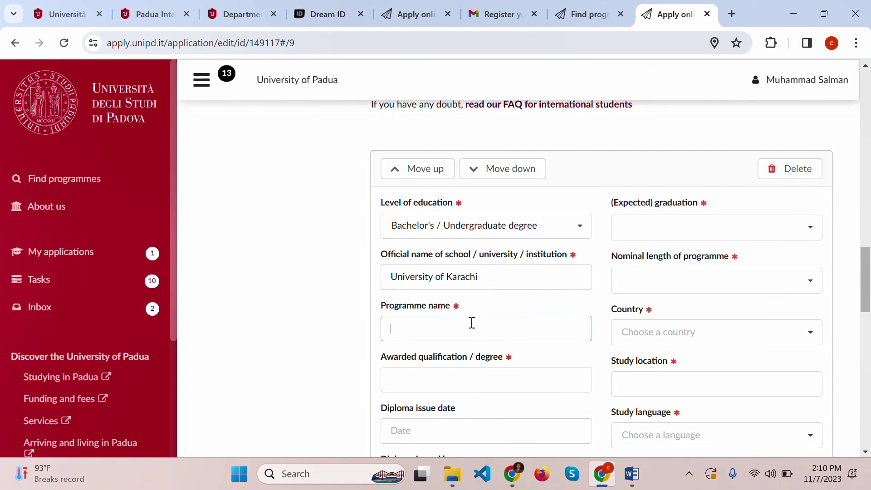
pyautogui.write('Coputer')
pyautogui.hotkey('ctrl', 'a')
pyautogui.write('Computer Science')
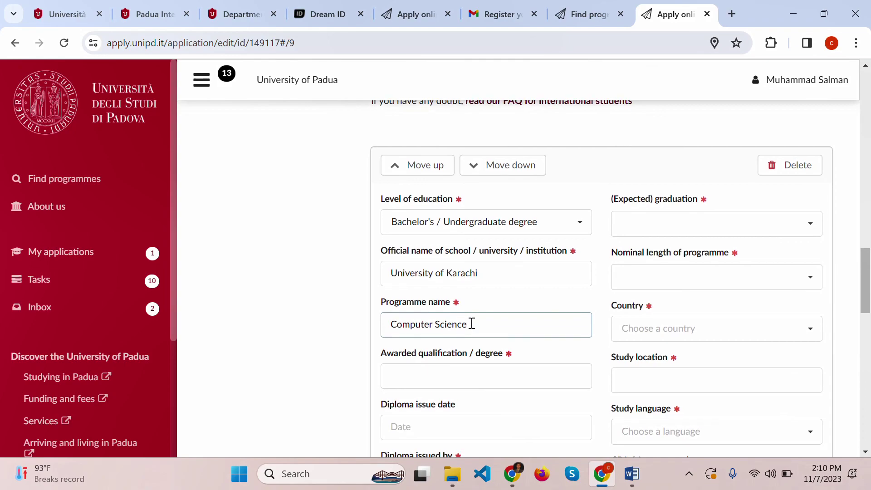
pyautogui.scroll(-1, 472, 323)
pyautogui.click(448, 317)
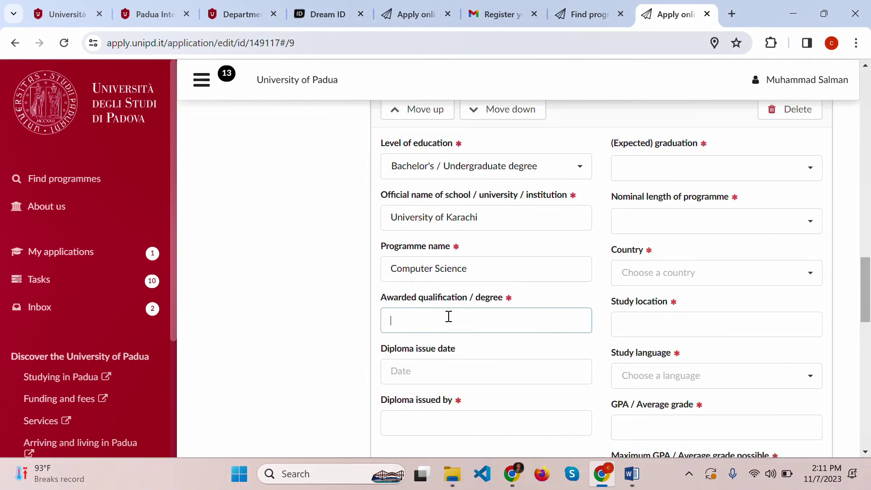
pyautogui.write('Bachelor')
pyautogui.scroll(-2, 448, 316)
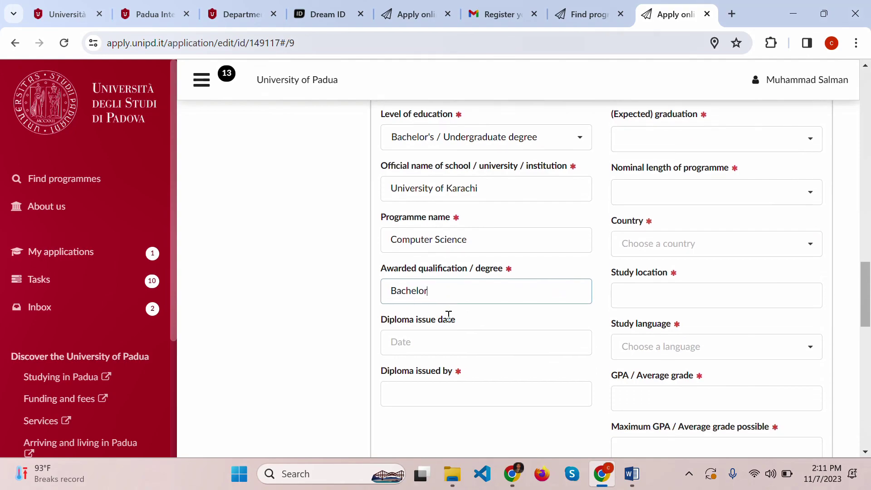
pyautogui.scroll(-1, 448, 316)
pyautogui.click(449, 316)
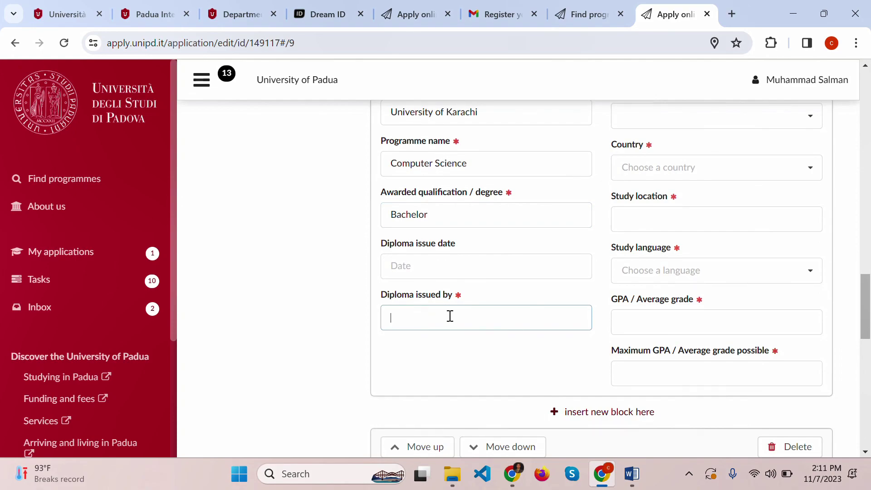
pyautogui.write('University of')
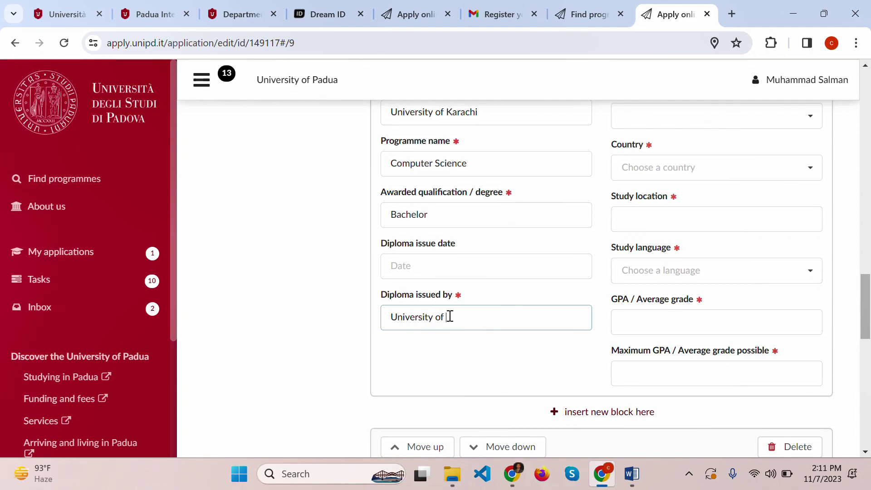
pyautogui.write(' Karachi')
# - Set expected graduation 2031 July, programme length 4 years and degree country Pakistan
pyautogui.scroll(4, 449, 316)
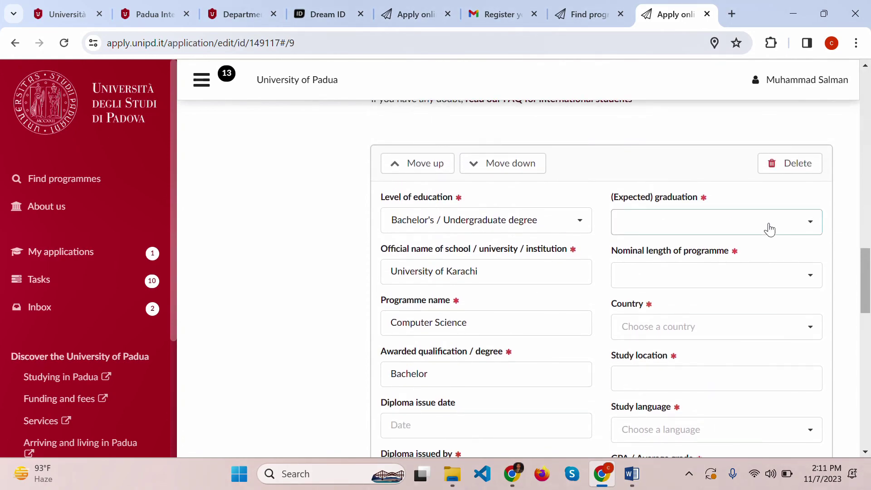
pyautogui.click(768, 228)
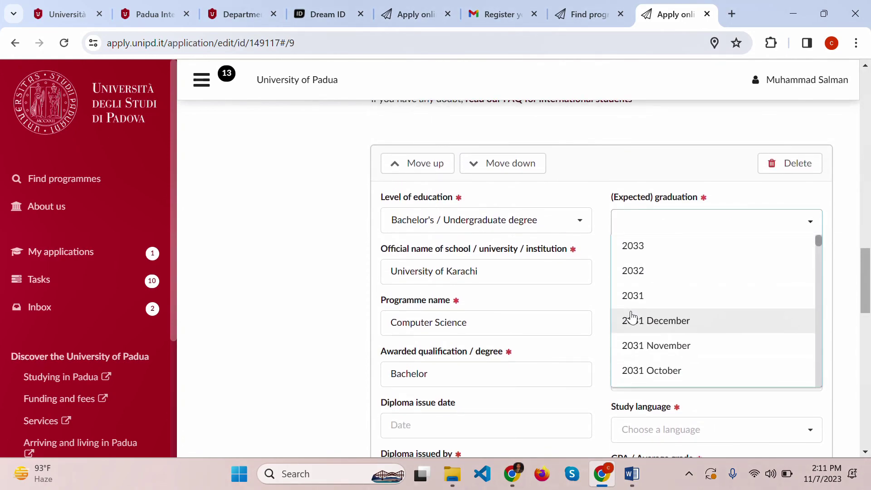
pyautogui.scroll(-3, 631, 317)
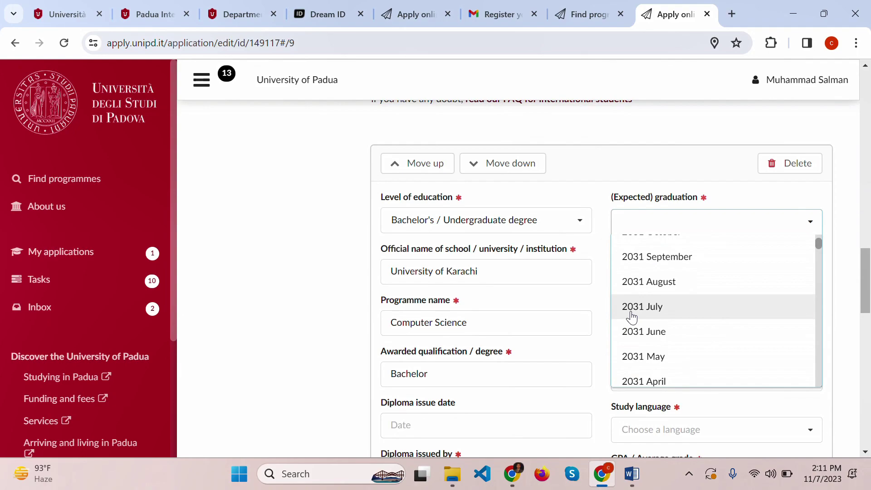
pyautogui.click(631, 316)
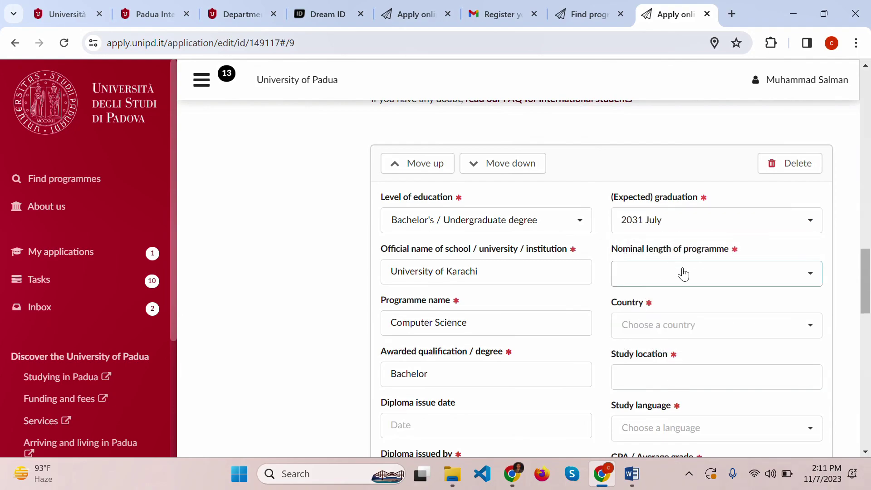
pyautogui.click(683, 274)
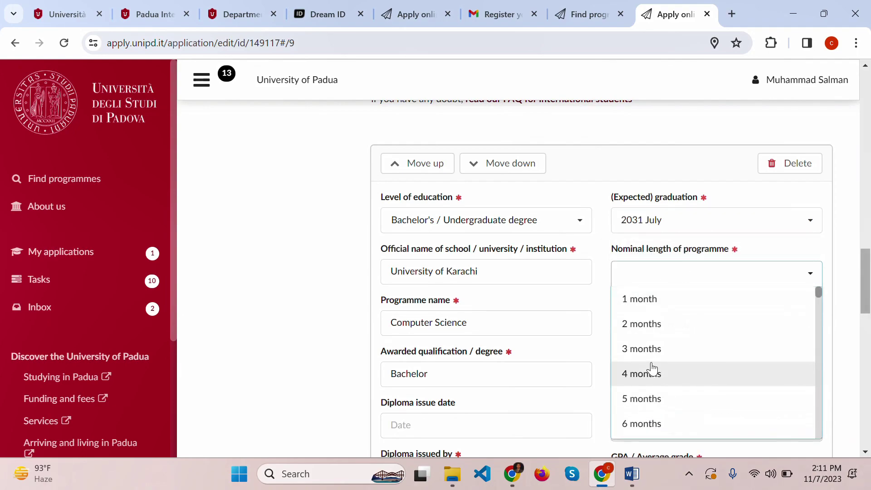
pyautogui.scroll(-20, 651, 368)
pyautogui.scroll(-4, 652, 369)
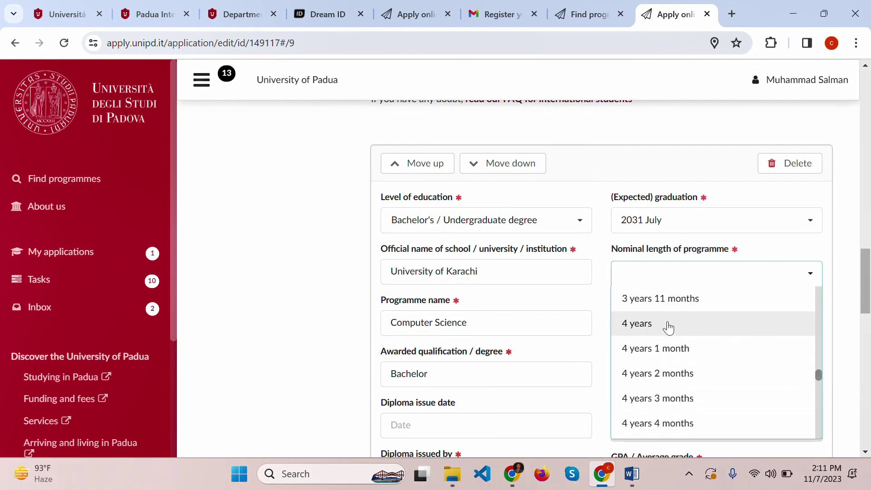
pyautogui.click(667, 323)
pyautogui.click(668, 326)
pyautogui.write('pak')
pyautogui.press('Return')
# - Enter study location 'Karachi, Pakistan' and choose English as study language
pyautogui.scroll(-2, 668, 321)
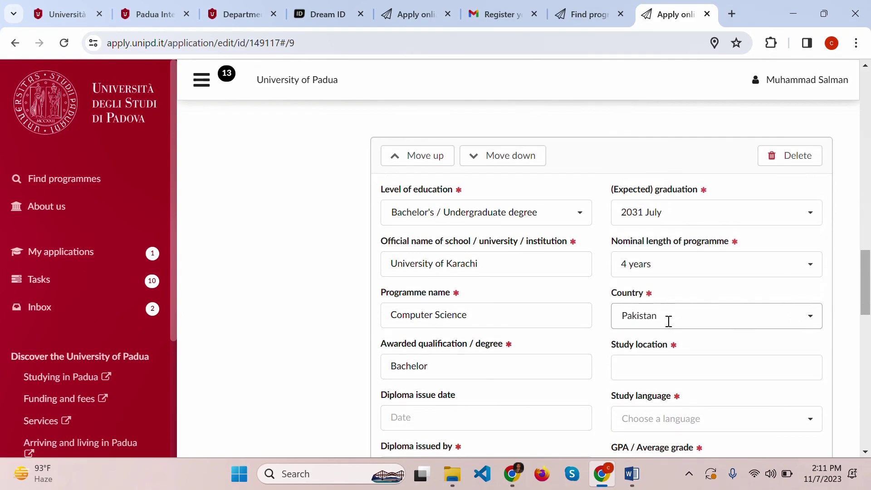
pyautogui.click(686, 292)
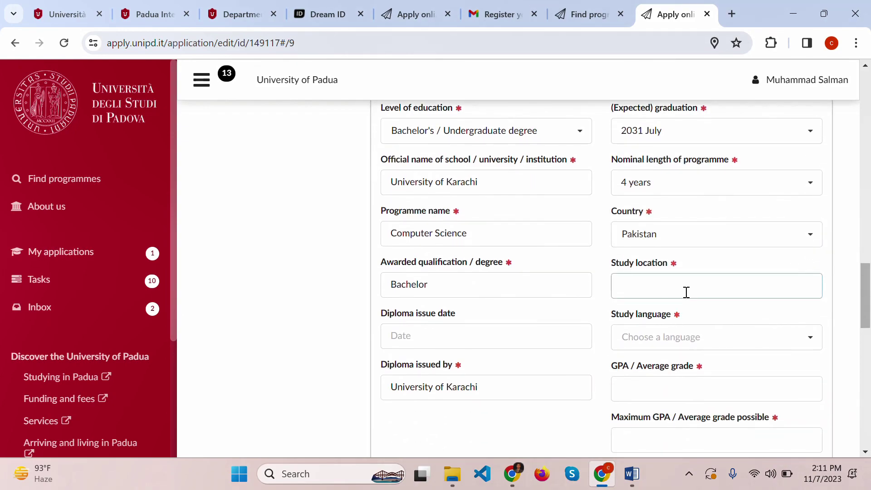
pyautogui.write('Karachi, Pakistan')
pyautogui.scroll(-1, 686, 291)
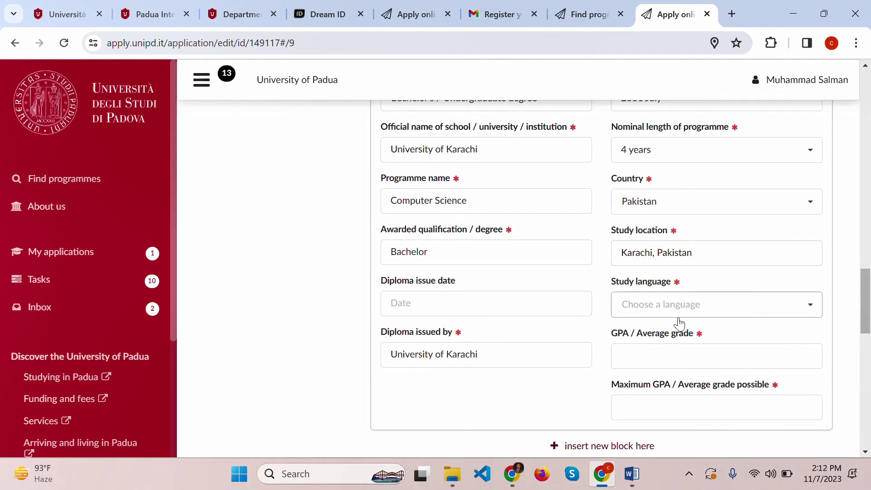
pyautogui.scroll(-1, 679, 323)
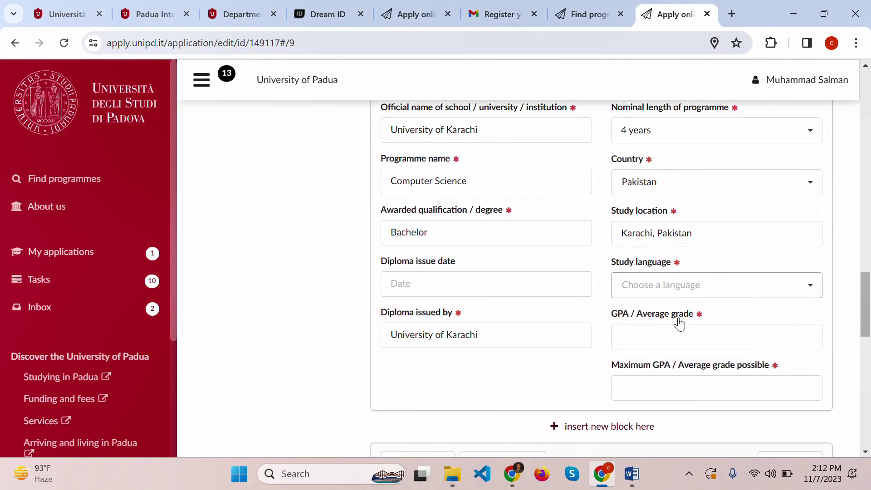
pyautogui.click(706, 280)
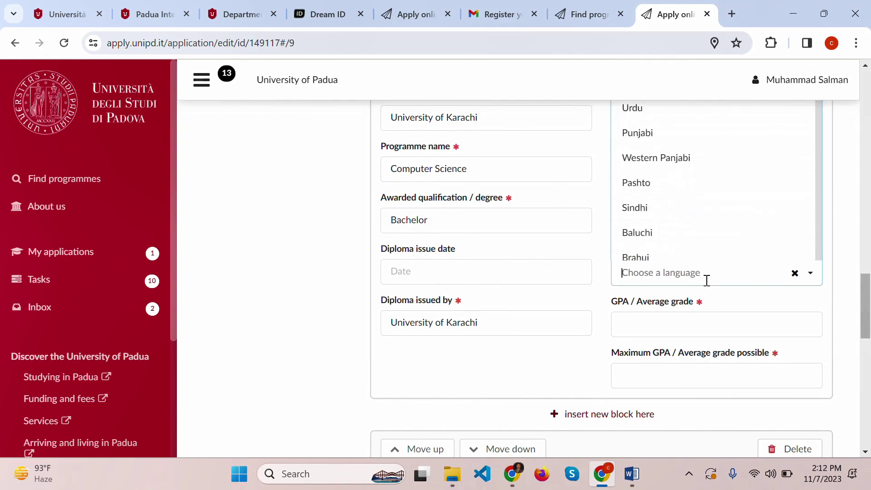
pyautogui.write('eng')
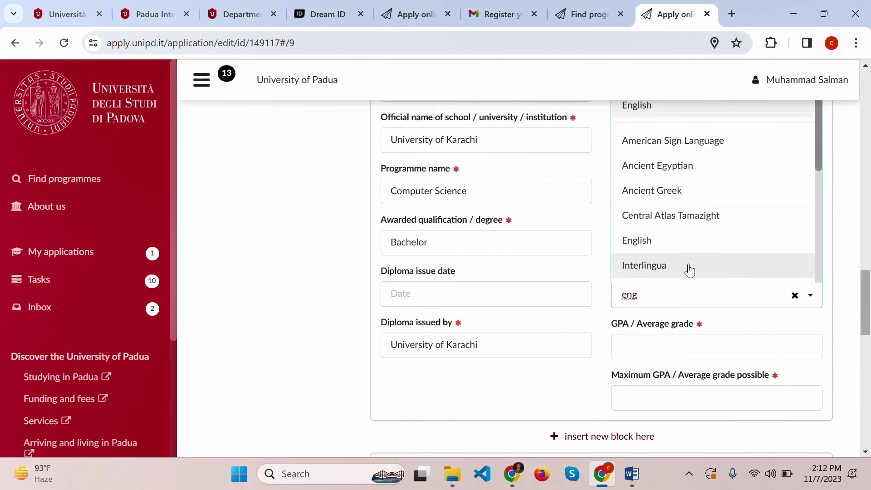
pyautogui.click(669, 247)
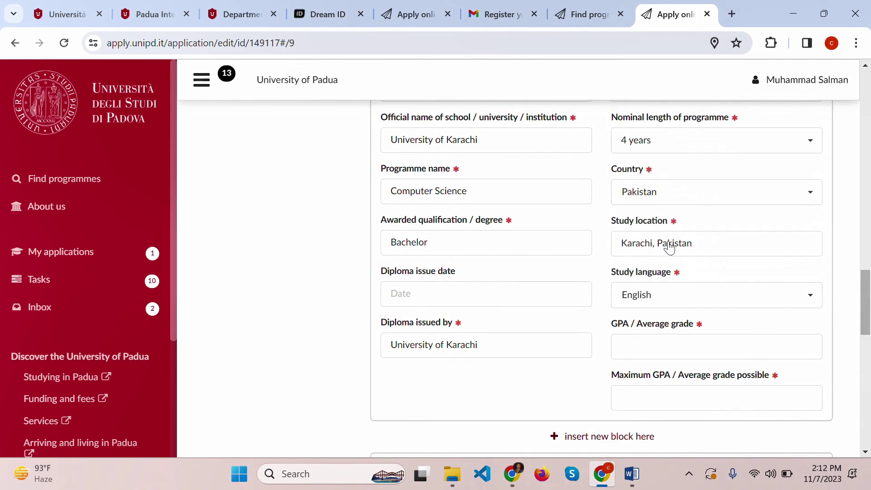
# - Enter a GPA of 3 out of a maximum 4
pyautogui.click(649, 345)
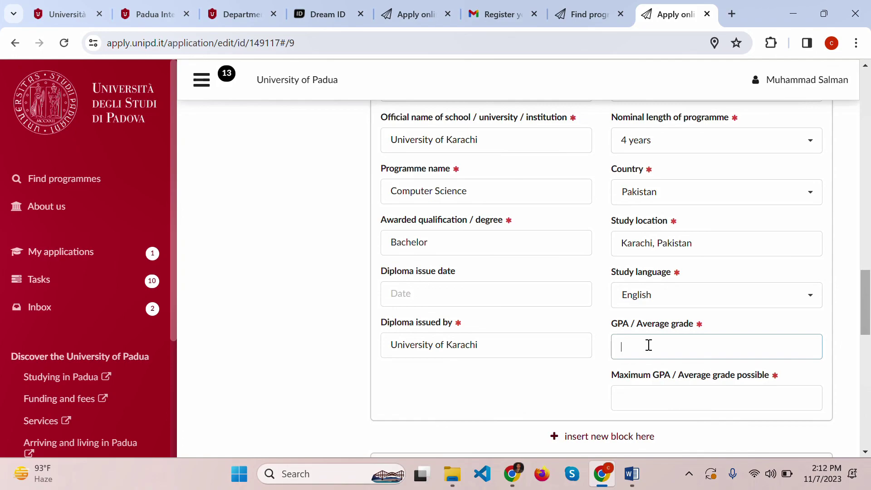
pyautogui.write('3')
pyautogui.scroll(-1, 648, 345)
pyautogui.click(656, 350)
pyautogui.write('4')
pyautogui.scroll(-3, 656, 350)
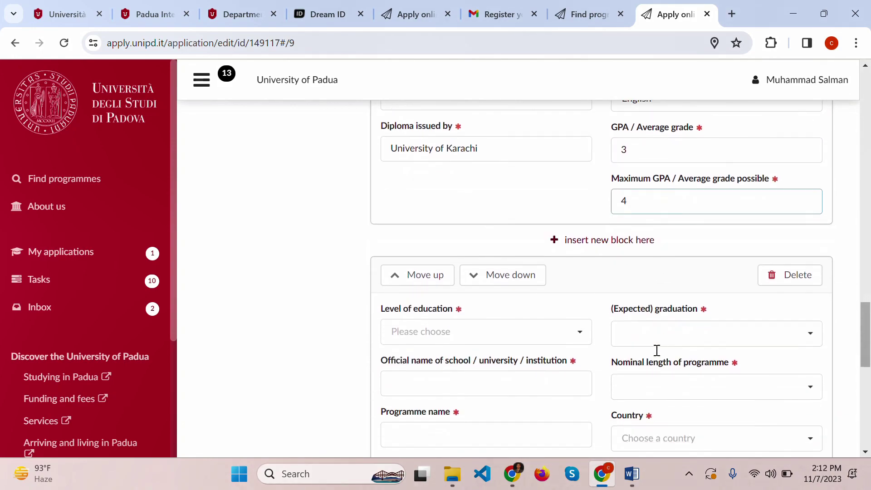
# - Delete the empty extra education block
pyautogui.scroll(-1, 656, 350)
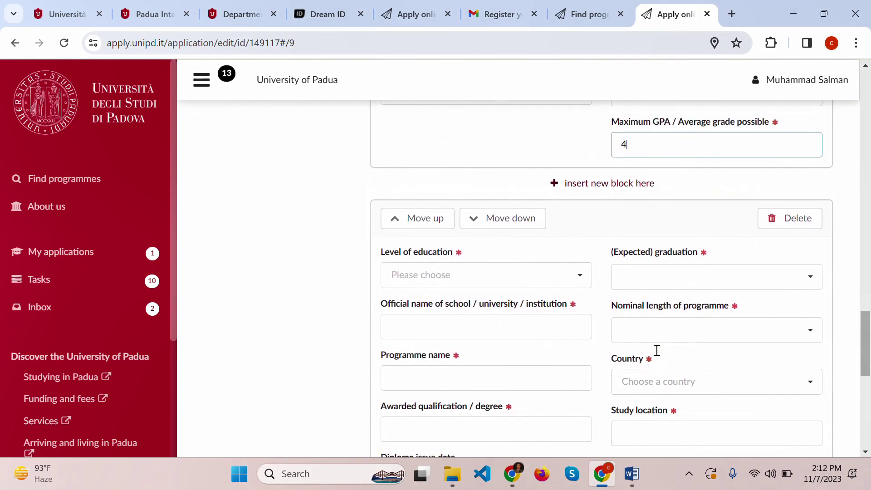
pyautogui.click(461, 271)
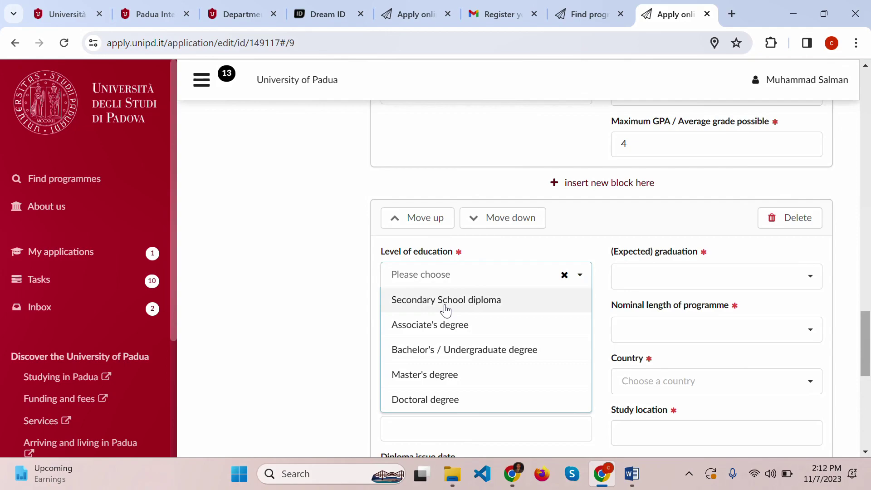
pyautogui.click(808, 220)
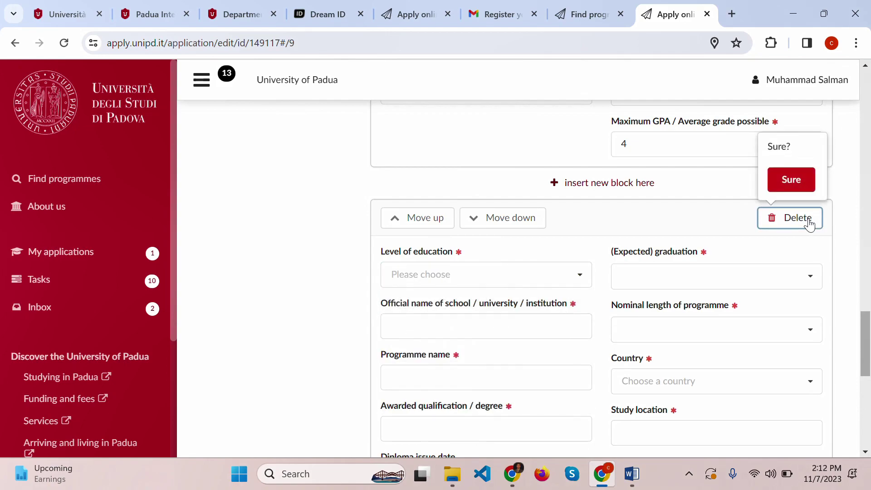
pyautogui.click(800, 183)
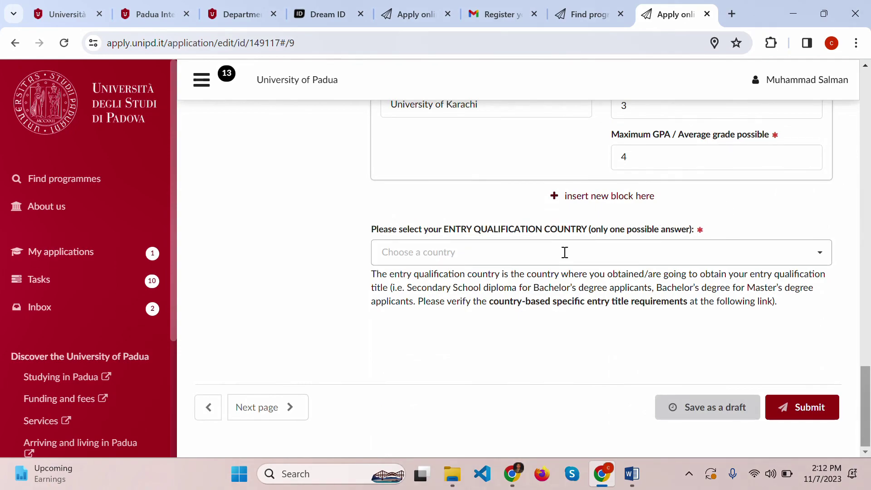
# - Set the entry qualification country to Pakistan and return to the page top
pyautogui.click(495, 258)
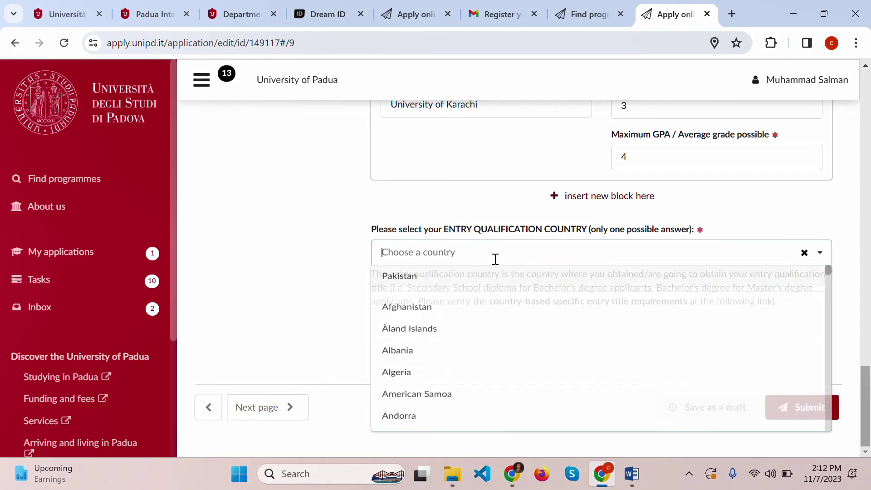
pyautogui.click(474, 281)
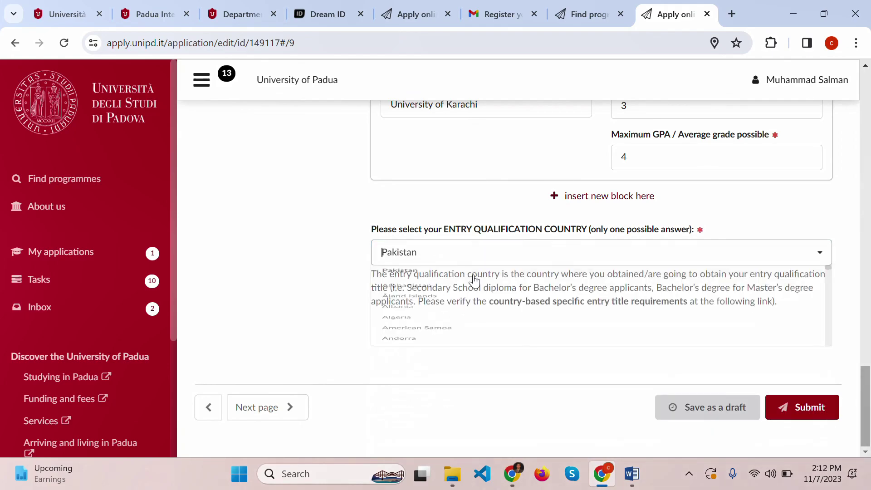
pyautogui.scroll(10, 474, 281)
pyautogui.scroll(10, 474, 281)
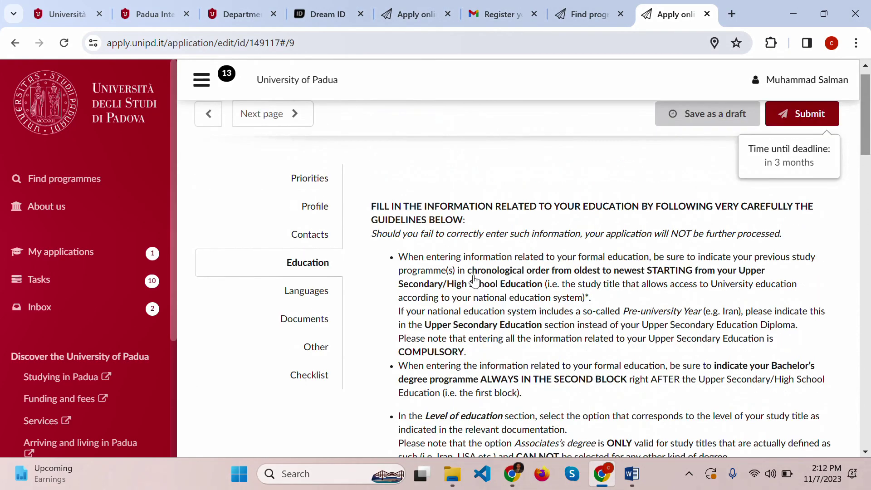
# - Glance over the Languages section, then go back to Education
pyautogui.click(310, 310)
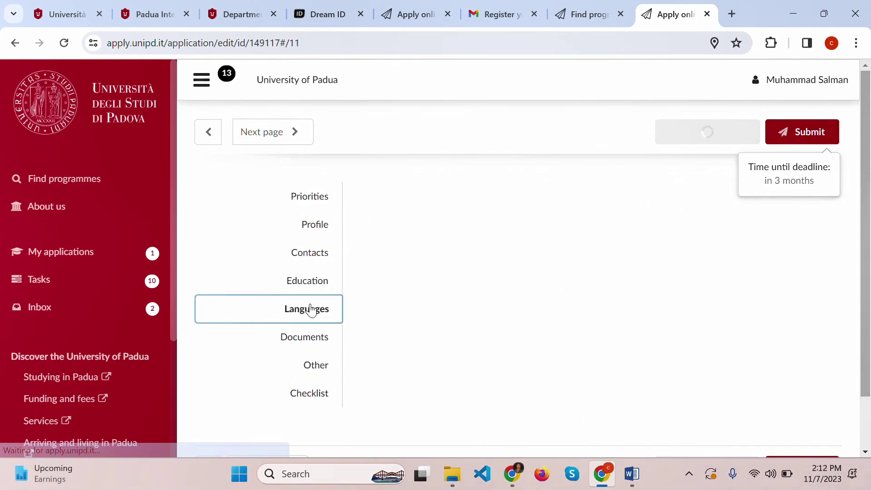
pyautogui.scroll(-10, 562, 277)
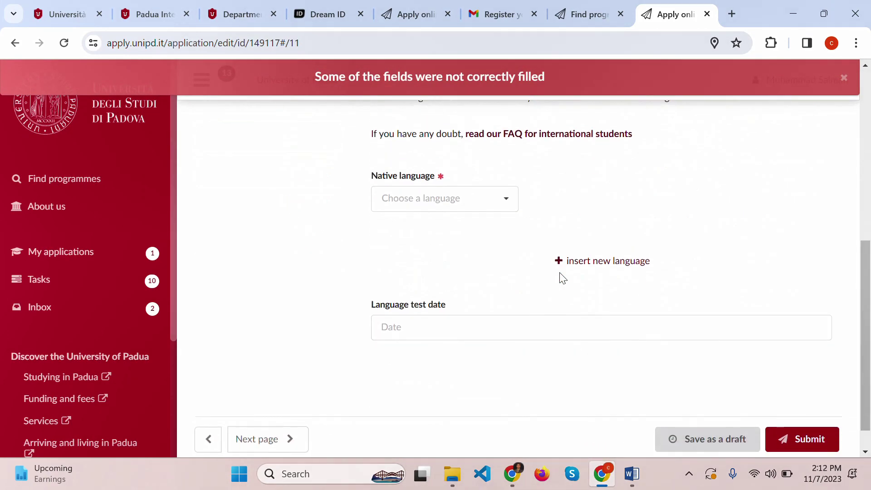
pyautogui.scroll(2, 562, 277)
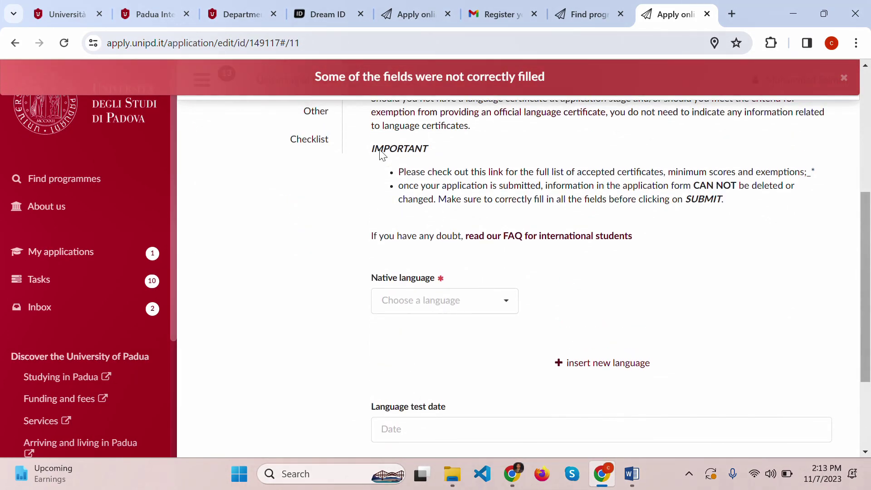
pyautogui.scroll(5, 382, 155)
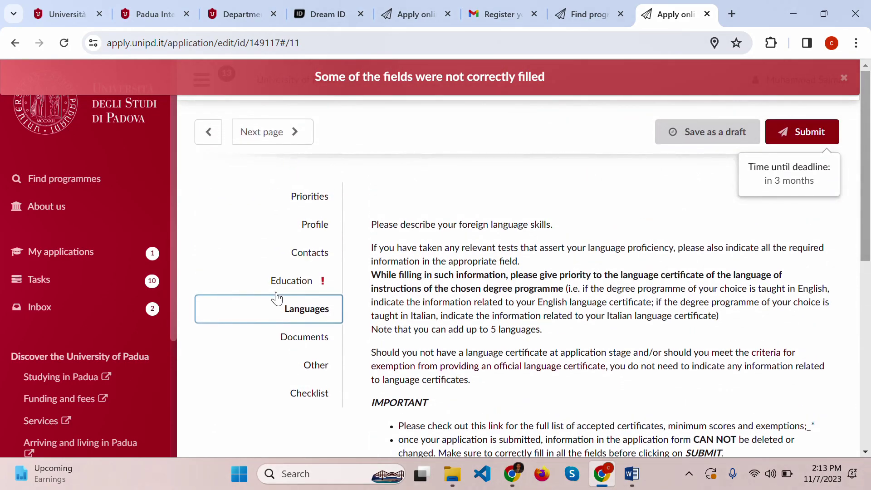
pyautogui.click(288, 282)
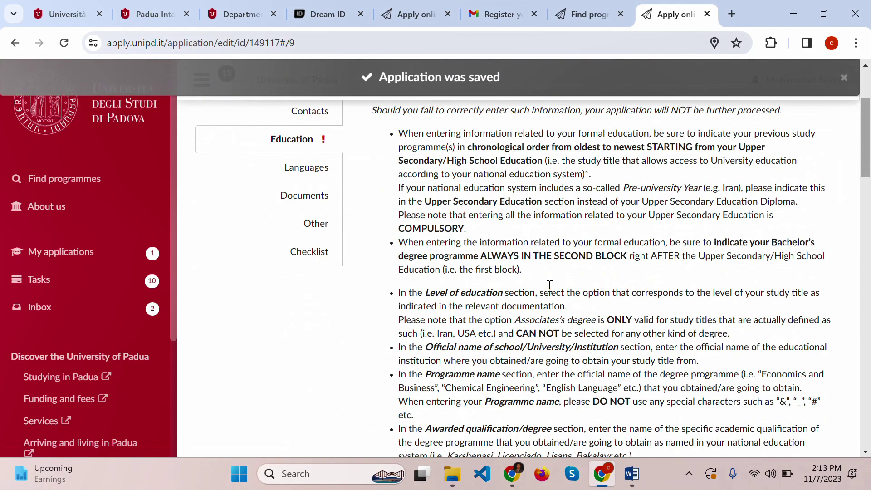
# - Insert a new empty education block below the University of Karachi bachelor's entry
pyautogui.scroll(-15, 549, 285)
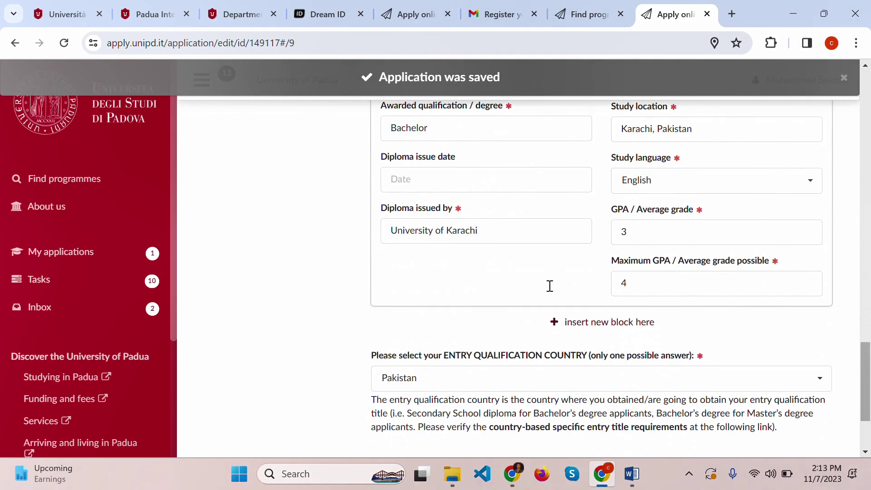
pyautogui.scroll(-3, 549, 284)
pyautogui.scroll(5, 549, 284)
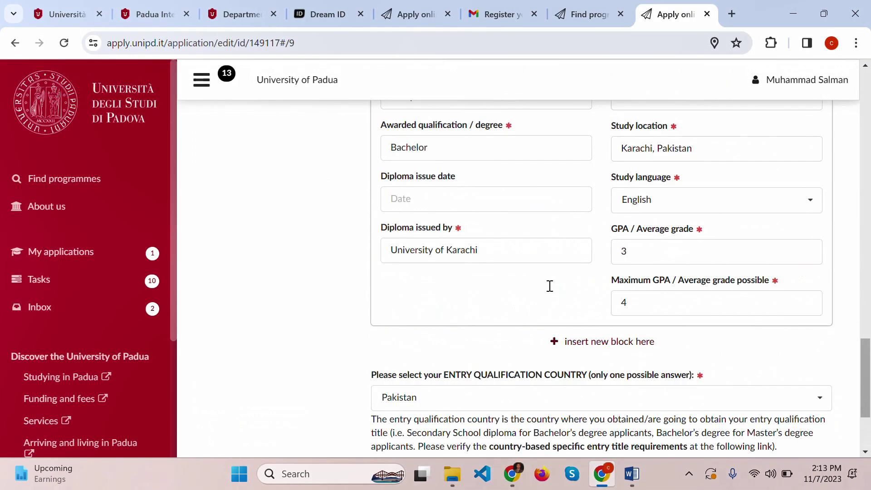
pyautogui.scroll(4, 549, 284)
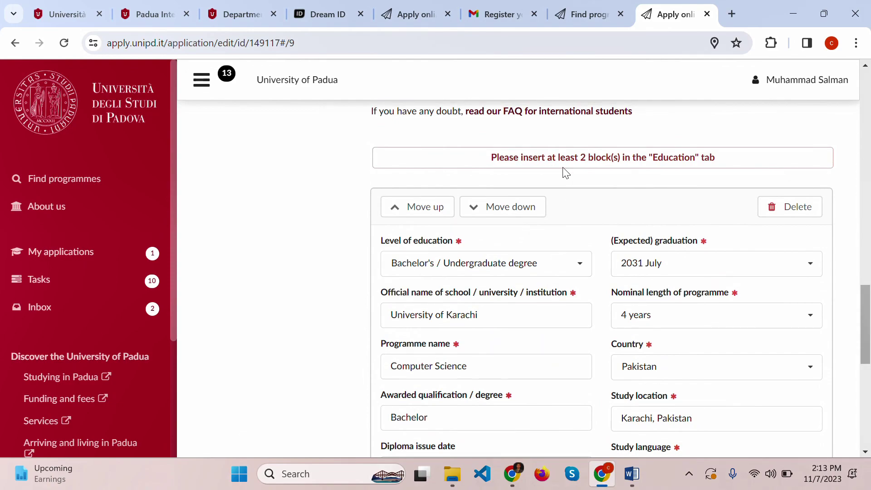
pyautogui.scroll(-8, 565, 172)
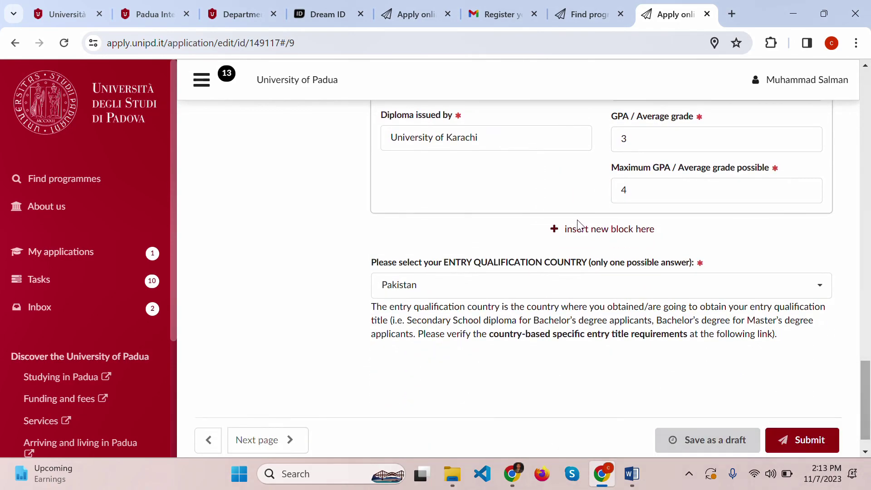
pyautogui.click(577, 231)
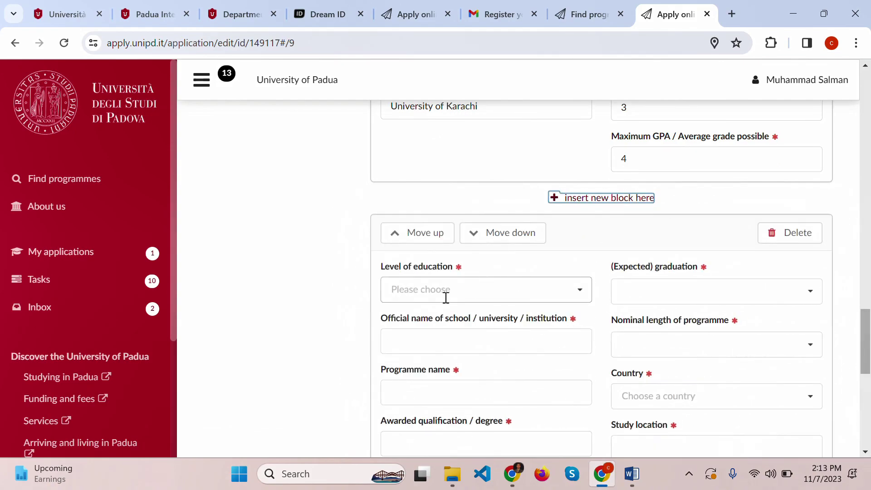
# - Choose Secondary School diploma and enter Government Degree as institution and programme name
pyautogui.click(445, 292)
pyautogui.click(433, 316)
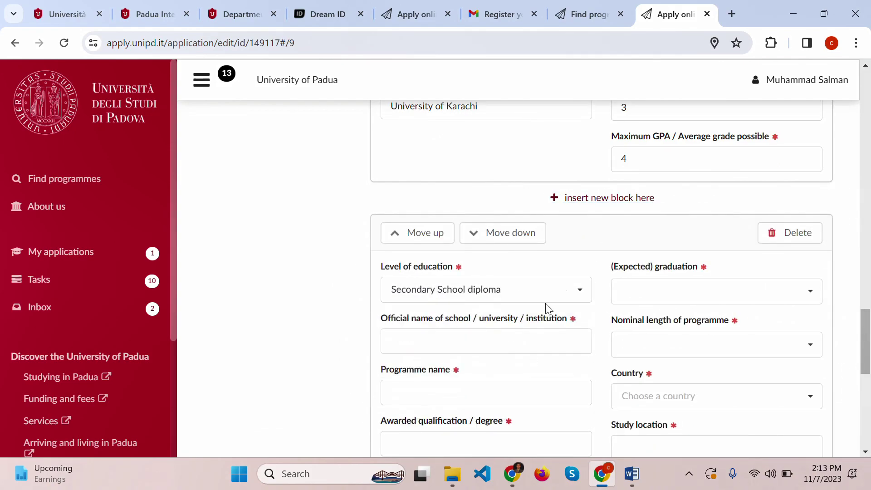
pyautogui.click(449, 345)
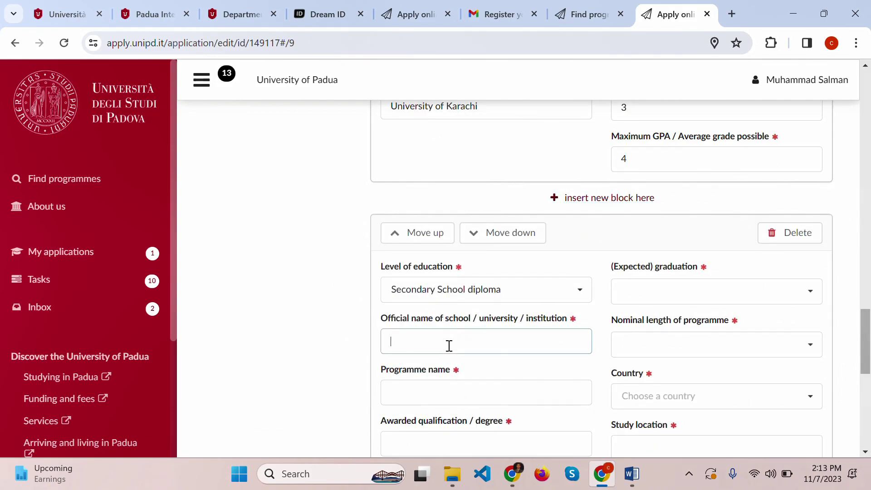
pyautogui.write('Government Desgree')
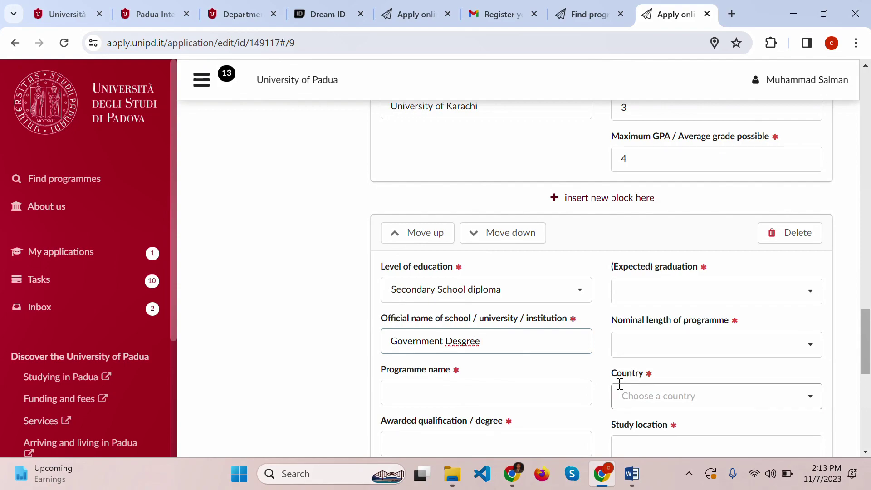
pyautogui.press('BackSpace')
pyautogui.hotkey('ctrl', 'a')
pyautogui.hotkey('ctrl', 'c')
pyautogui.press('Tab')
pyautogui.hotkey('ctrl', 'v')
# - Fill Government Degree as the awarded qualification and the diploma issuer
pyautogui.scroll(-1, 434, 382)
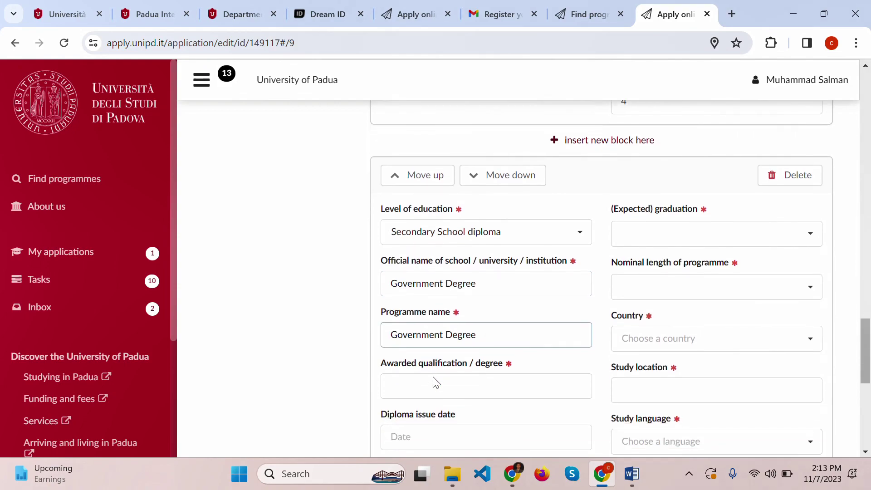
pyautogui.click(434, 382)
pyautogui.hotkey('ctrl', 'v')
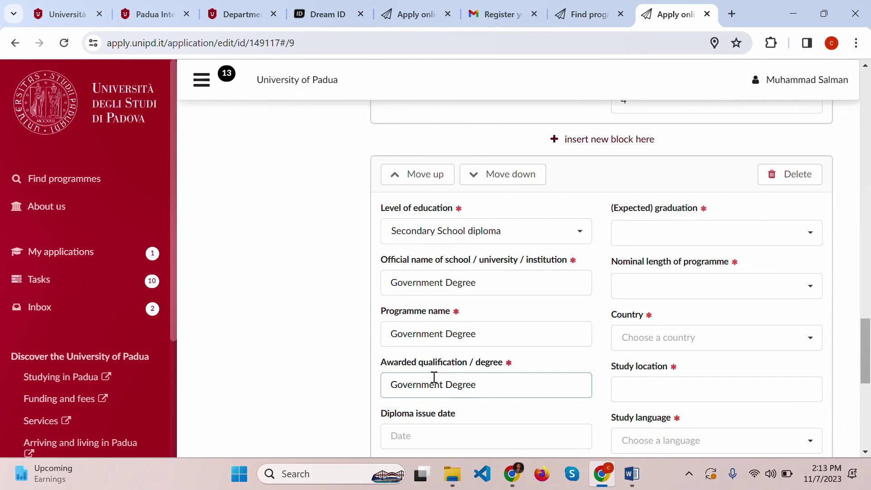
pyautogui.scroll(-2, 434, 377)
pyautogui.click(434, 377)
pyautogui.hotkey('ctrl', 'v')
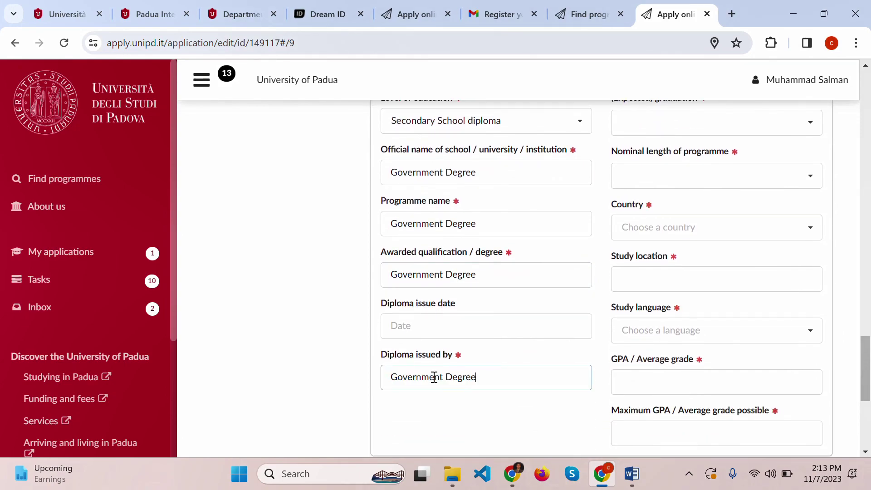
# - Set graduation date to 2020 February and programme length to 2 years
pyautogui.scroll(2, 434, 377)
pyautogui.click(762, 226)
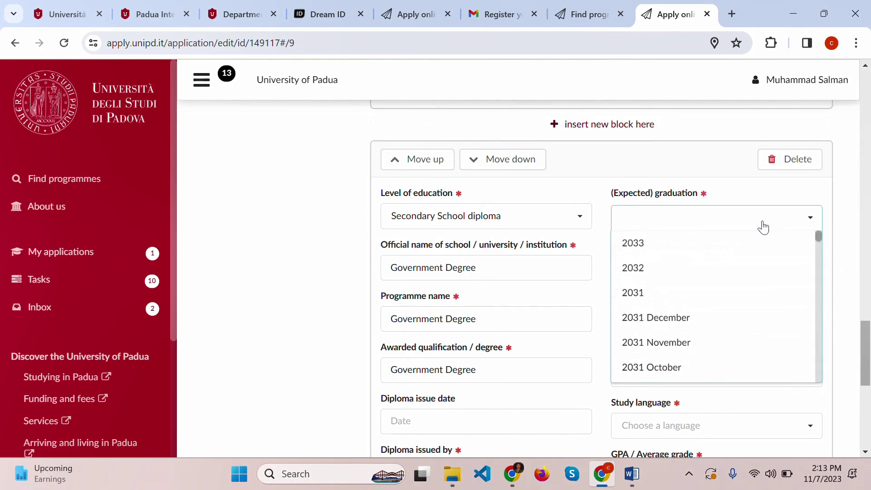
pyautogui.scroll(-10, 668, 330)
pyautogui.scroll(3, 668, 331)
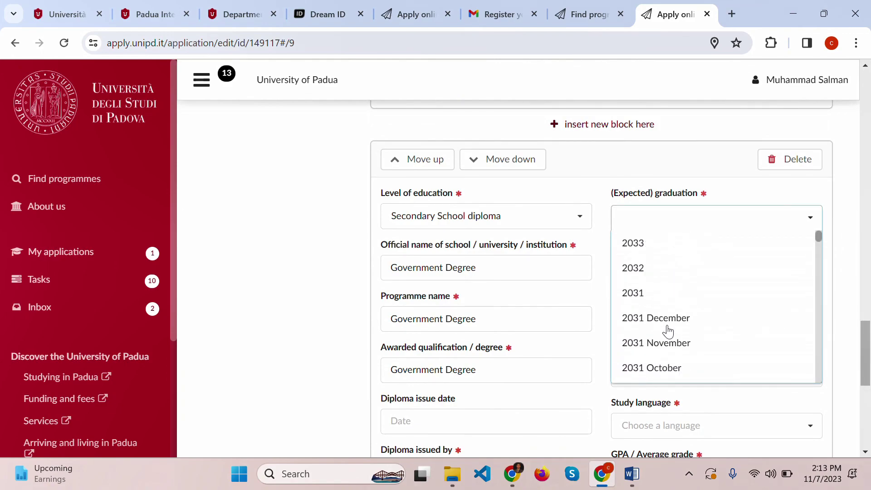
pyautogui.scroll(-20, 667, 331)
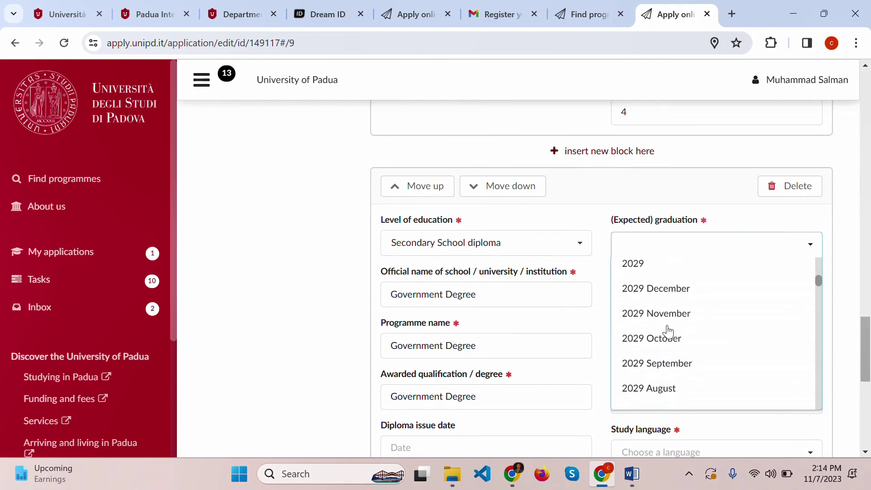
pyautogui.scroll(-20, 668, 330)
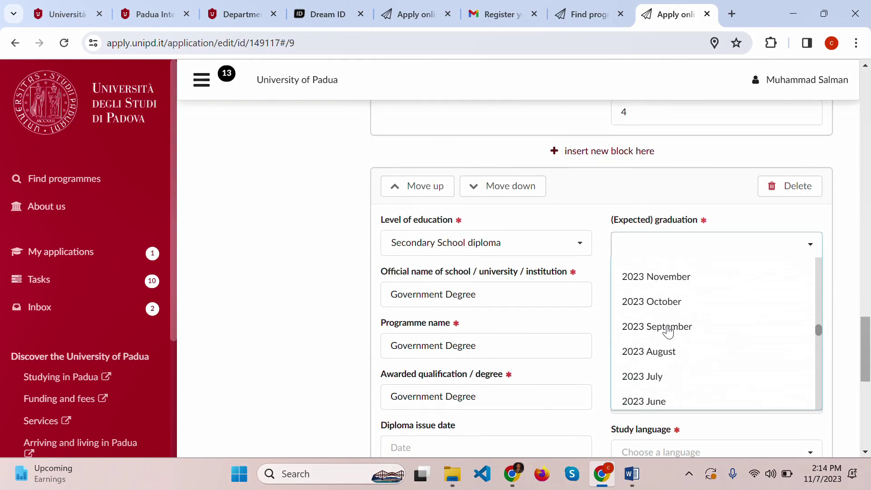
pyautogui.click(650, 357)
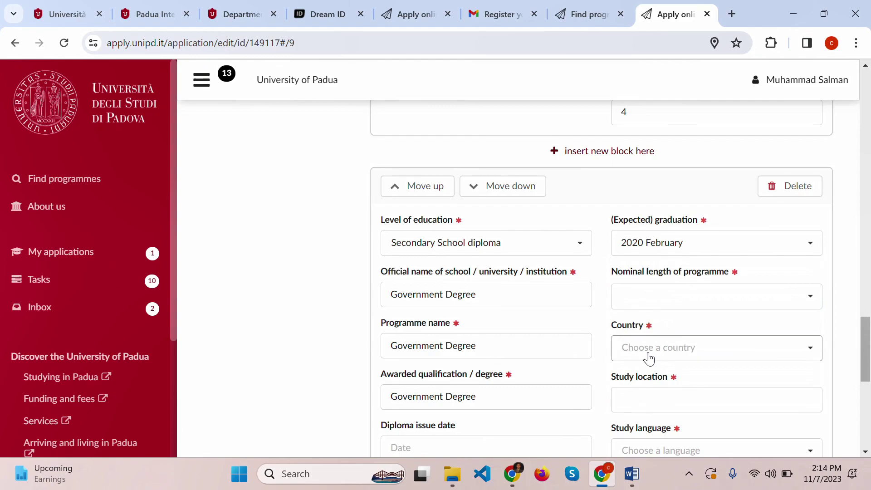
pyautogui.click(691, 300)
pyautogui.scroll(-5, 672, 204)
pyautogui.scroll(-5, 673, 202)
pyautogui.click(671, 204)
# - Set country Pakistan, study location Government Degree, and study language English
pyautogui.click(634, 356)
pyautogui.write('paki')
pyautogui.press('Return')
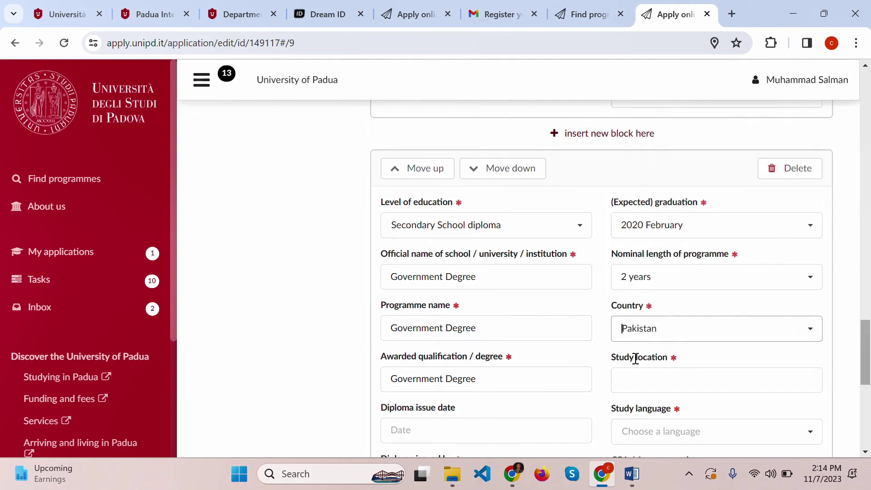
pyautogui.scroll(-3, 635, 358)
pyautogui.click(667, 266)
pyautogui.hotkey('ctrl', 'v')
pyautogui.click(631, 315)
pyautogui.write('e')
pyautogui.press('Return')
# - Enter the grade as 80 out of a maximum 100
pyautogui.click(631, 368)
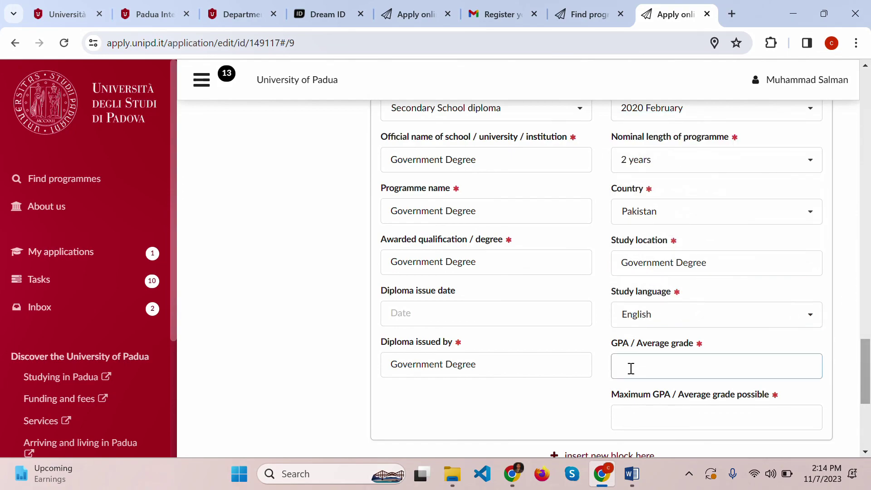
pyautogui.scroll(-1, 631, 368)
pyautogui.click(652, 369)
pyautogui.write('100')
pyautogui.scroll(-4, 652, 369)
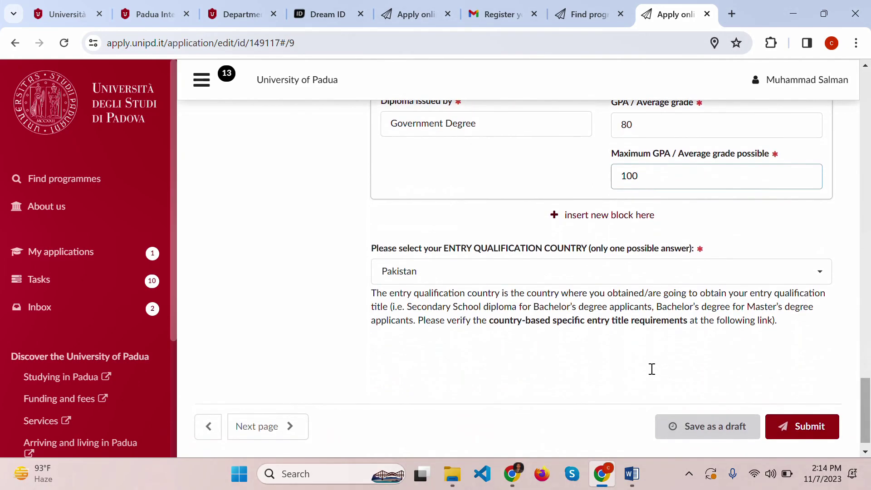
pyautogui.scroll(15, 652, 369)
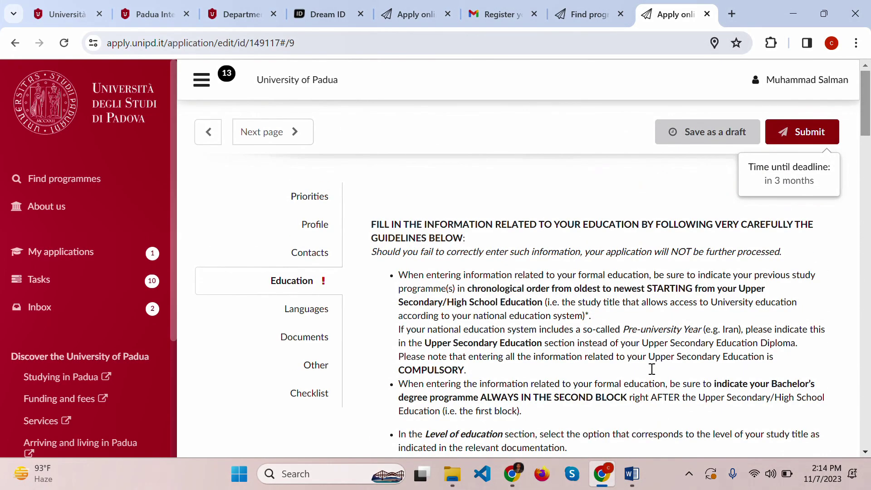
# - In the Languages section, set the native language to Urdu
pyautogui.click(311, 315)
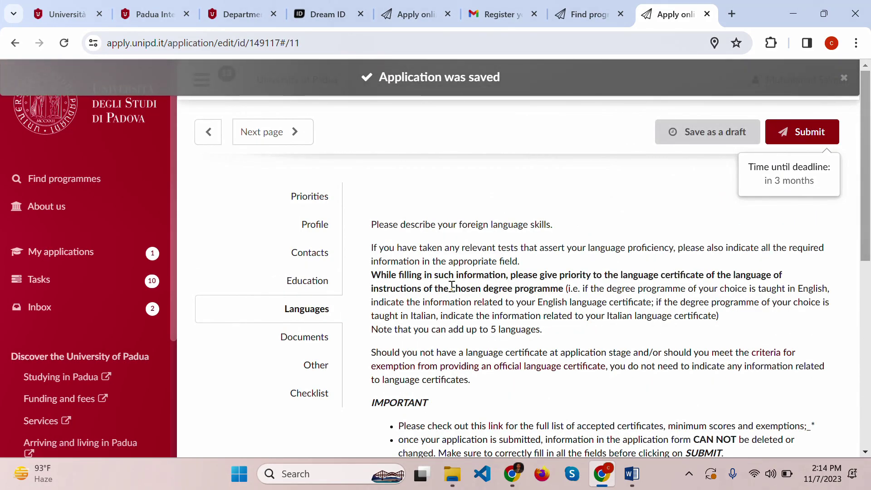
pyautogui.scroll(-8, 451, 285)
pyautogui.scroll(1, 451, 286)
pyautogui.click(472, 214)
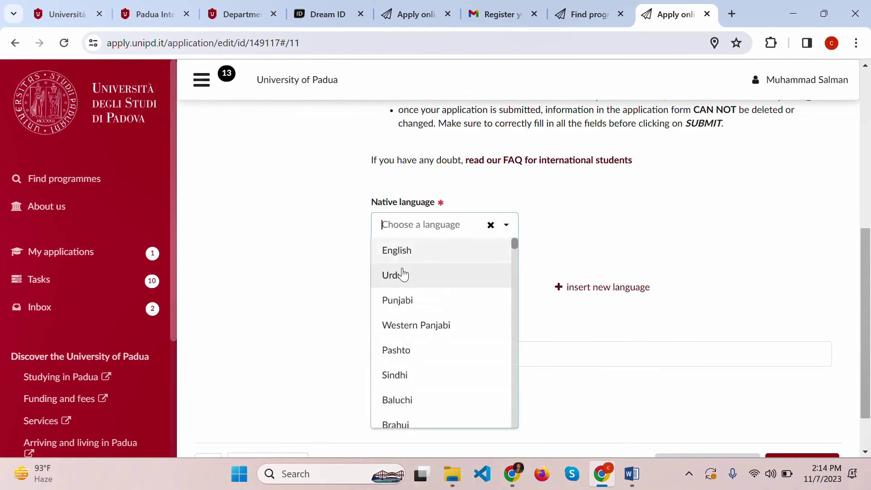
pyautogui.click(399, 275)
# - Add English as a foreign language entry
pyautogui.click(584, 293)
pyautogui.scroll(-2, 584, 296)
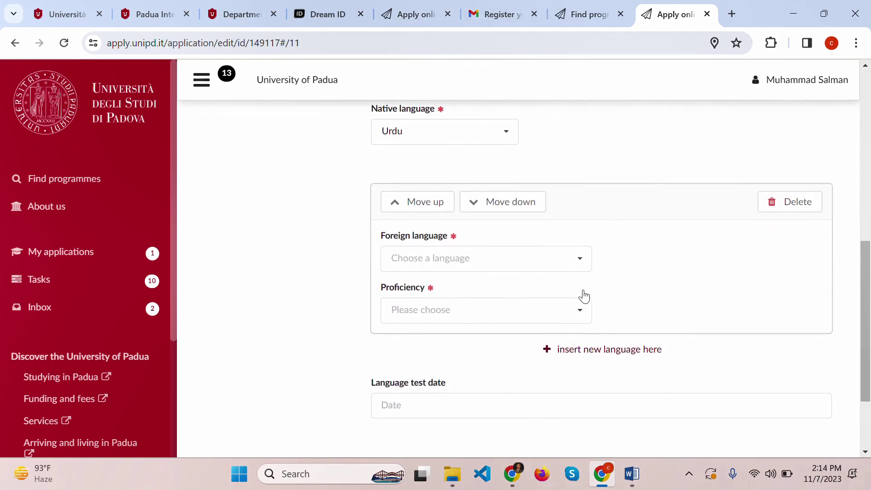
pyautogui.click(536, 253)
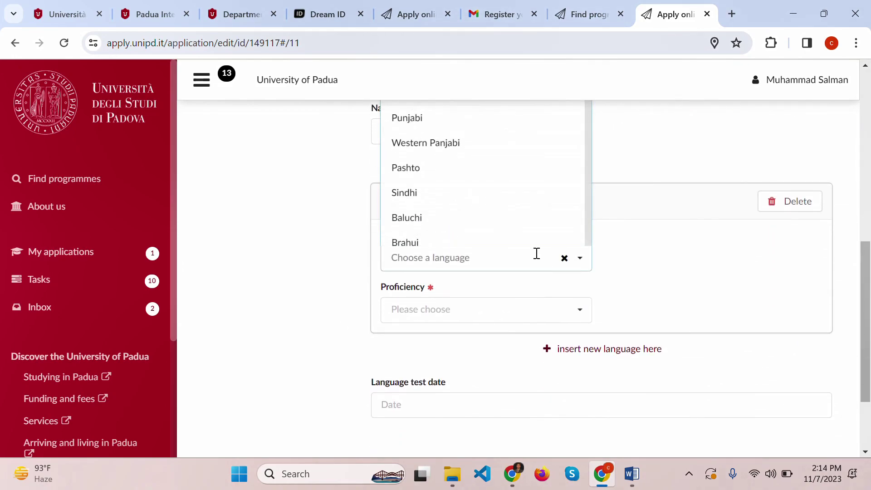
pyautogui.write('En')
pyautogui.scroll(1, 536, 253)
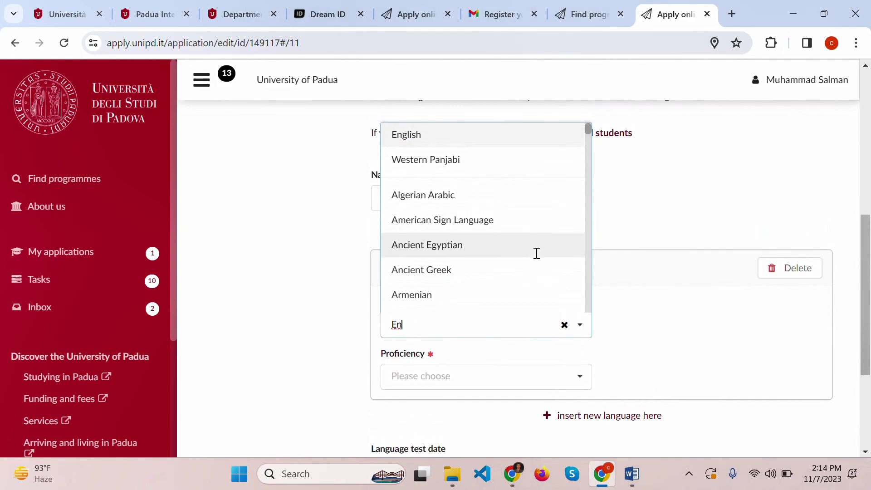
pyautogui.click(435, 135)
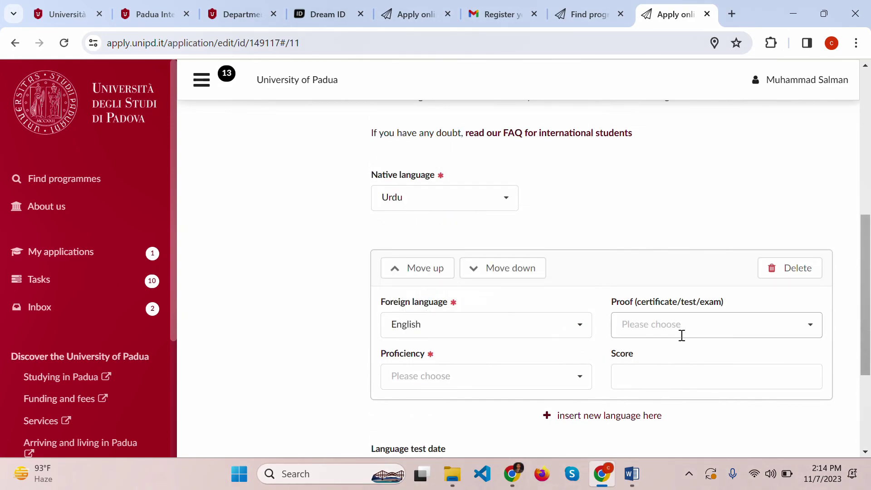
# - Set proof to previous studies taught entirely in English and proficiency to B2
pyautogui.click(694, 328)
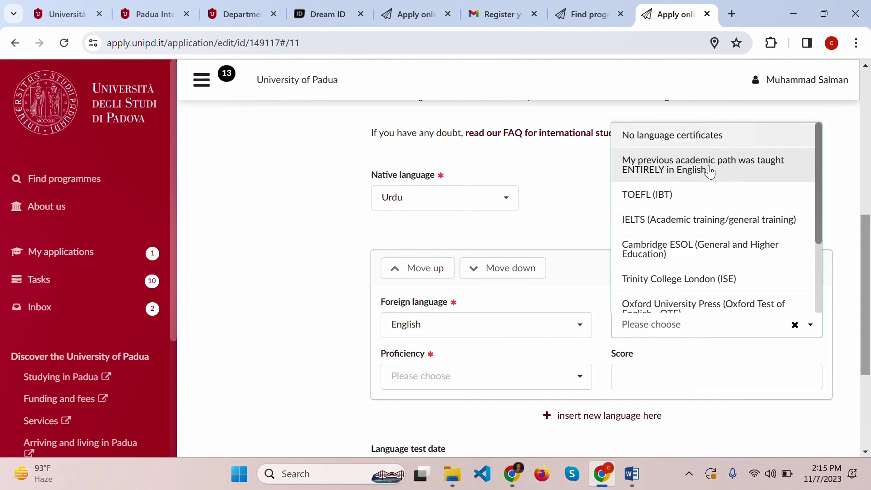
pyautogui.click(710, 171)
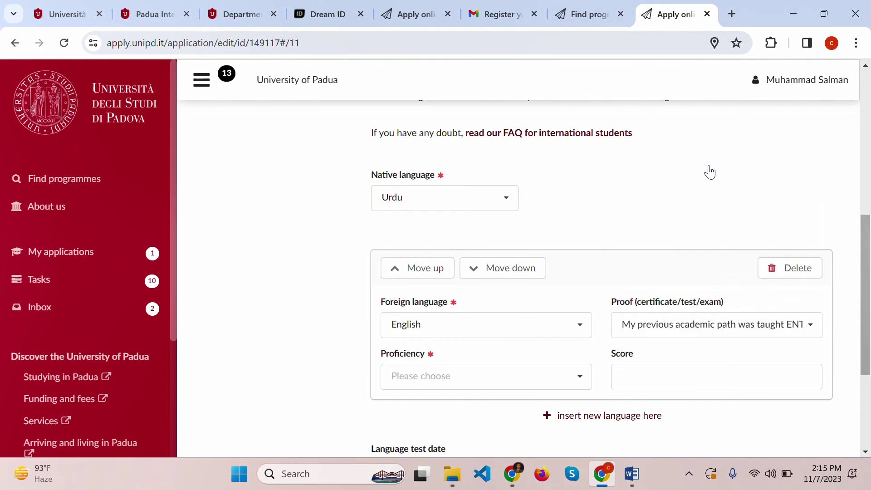
pyautogui.click(453, 375)
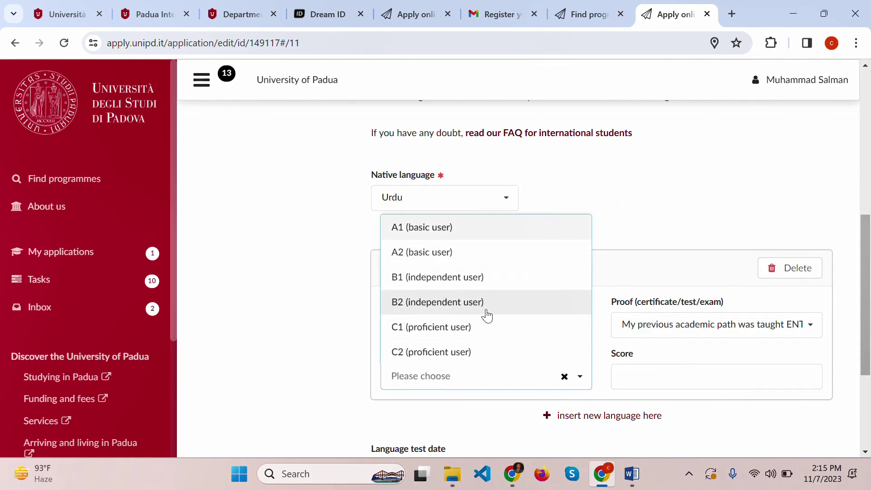
pyautogui.click(486, 303)
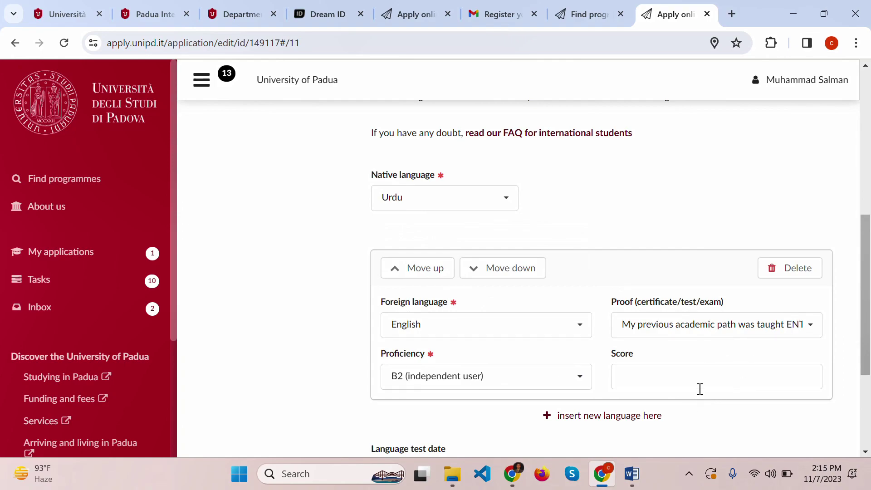
pyautogui.click(733, 335)
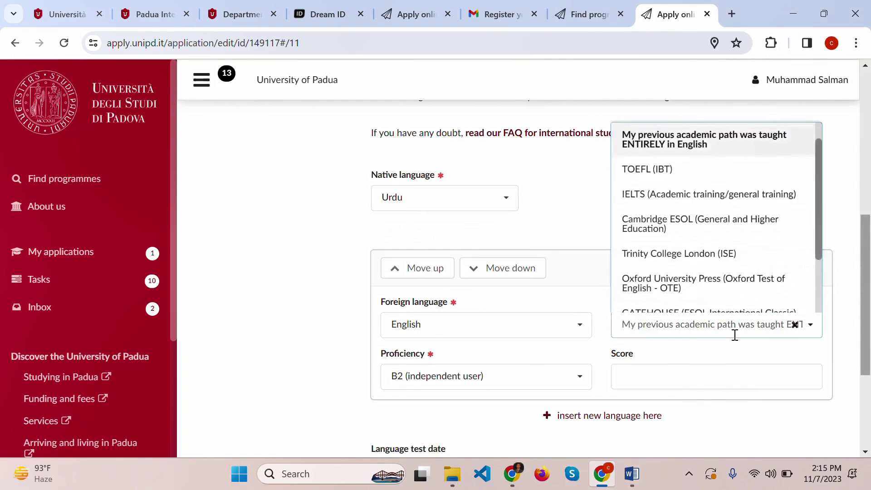
pyautogui.click(704, 366)
# - Leave the language test date empty
pyautogui.scroll(-3, 590, 374)
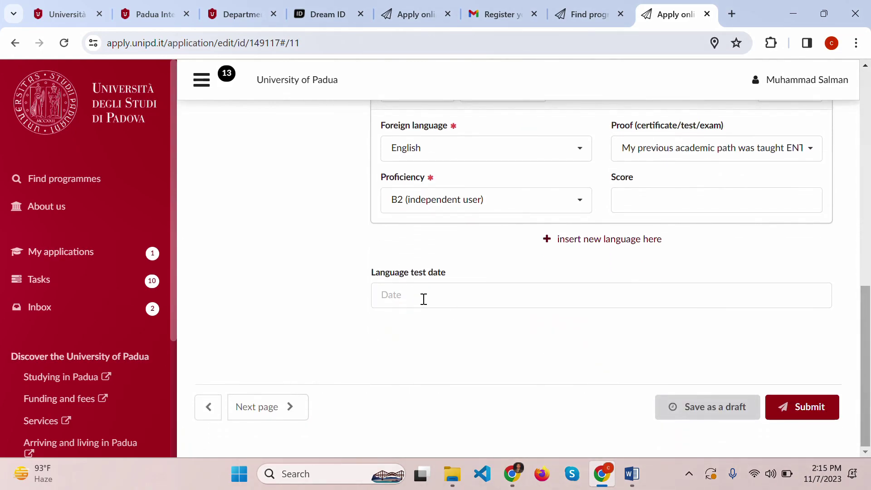
pyautogui.click(423, 298)
pyautogui.click(274, 292)
pyautogui.scroll(10, 277, 299)
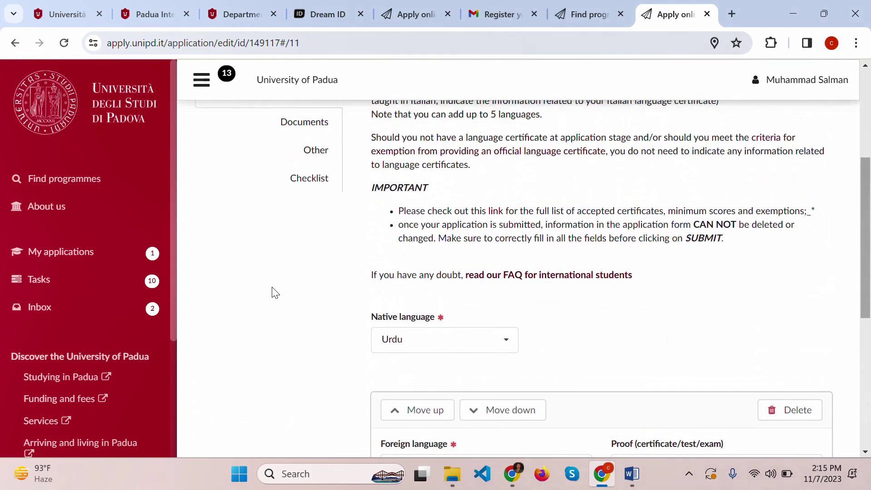
# - Save and move through Documents and Other to the Checklist section
pyautogui.click(299, 334)
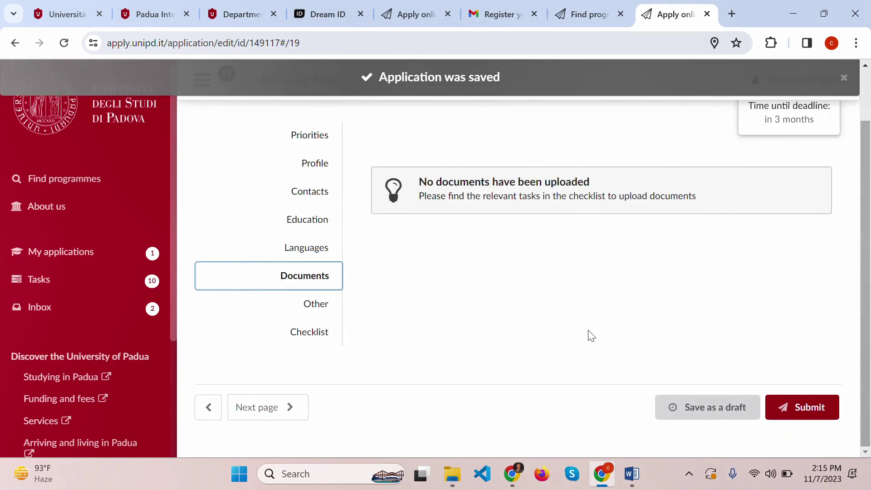
pyautogui.click(316, 311)
pyautogui.scroll(-2, 501, 350)
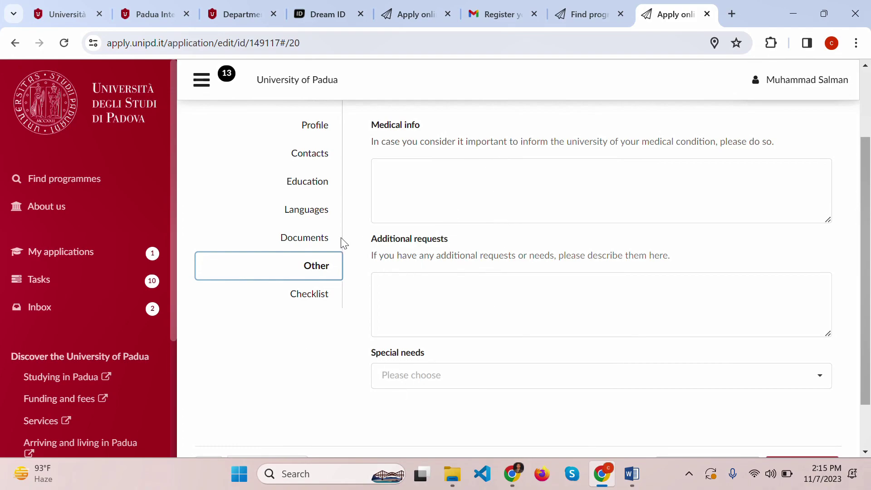
pyautogui.click(310, 302)
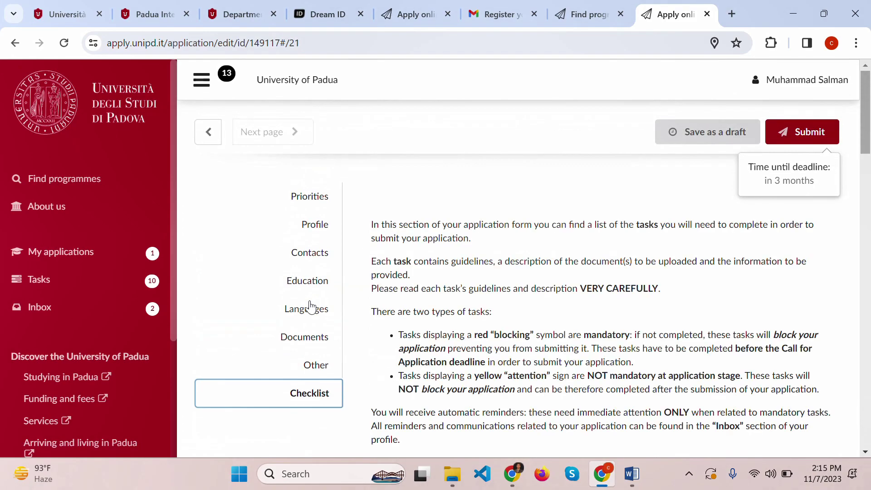
# - Scroll through the checklist to review tasks still blocking submission
pyautogui.scroll(-15, 561, 298)
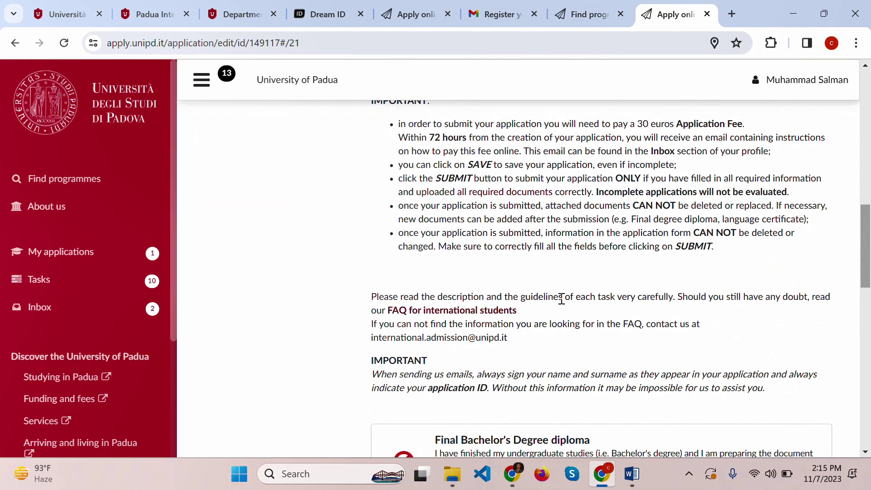
pyautogui.scroll(-1, 561, 298)
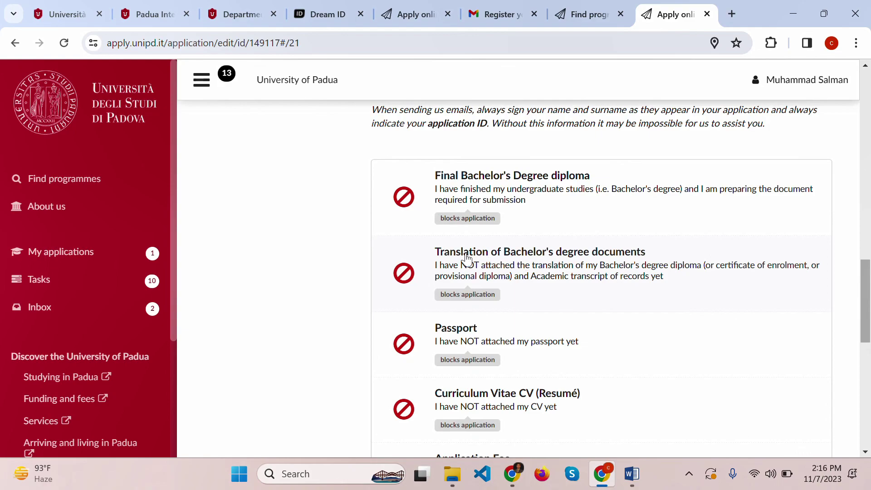
pyautogui.scroll(-1, 540, 328)
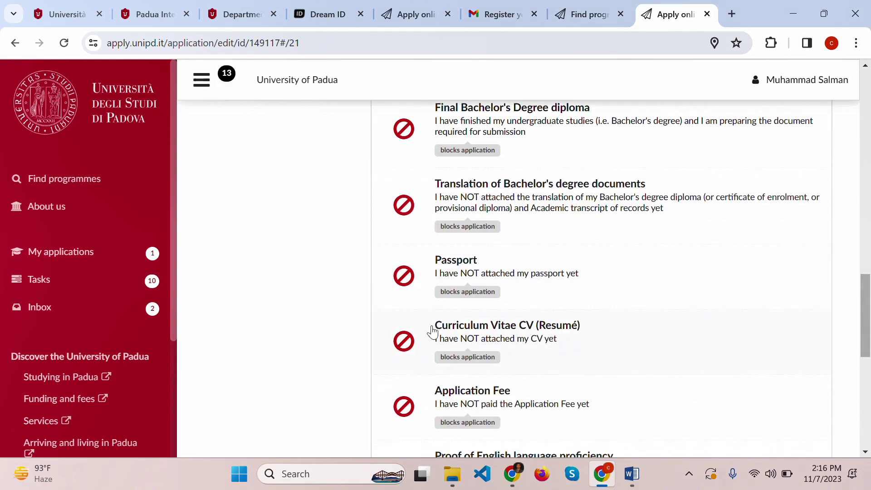
pyautogui.scroll(-1, 595, 348)
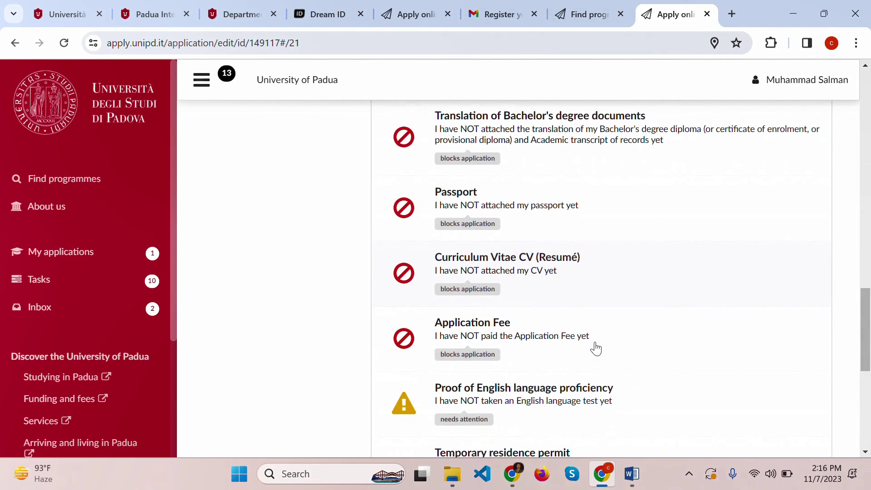
pyautogui.scroll(-1, 474, 336)
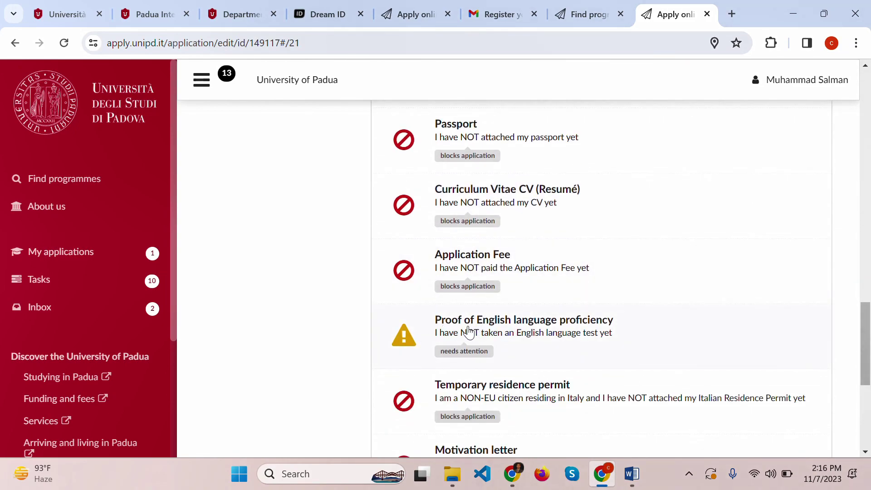
pyautogui.scroll(-2, 468, 332)
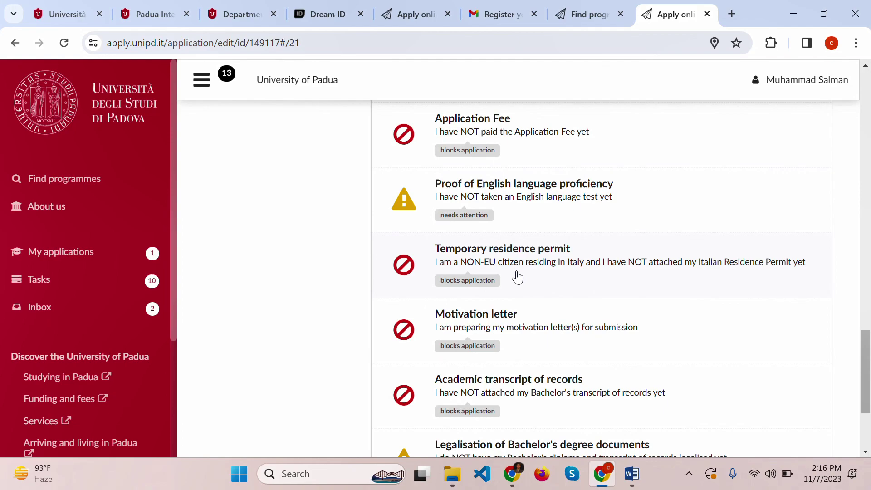
pyautogui.scroll(-1, 467, 329)
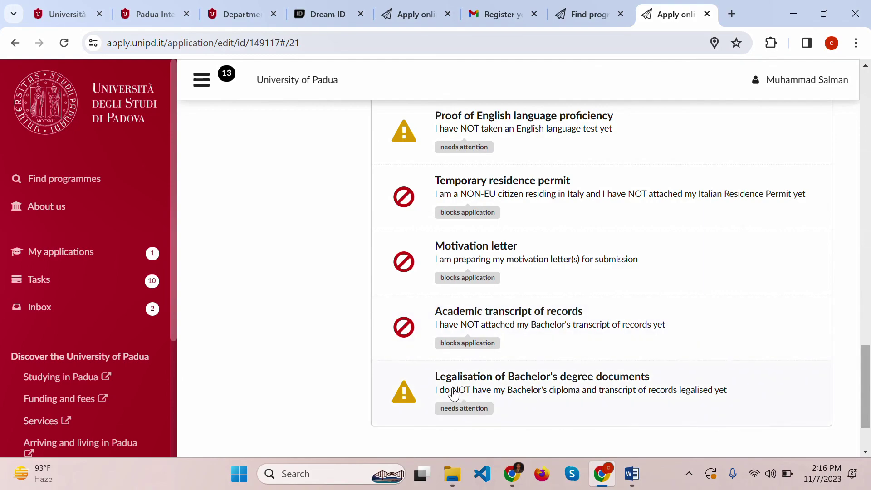
pyautogui.scroll(5, 526, 399)
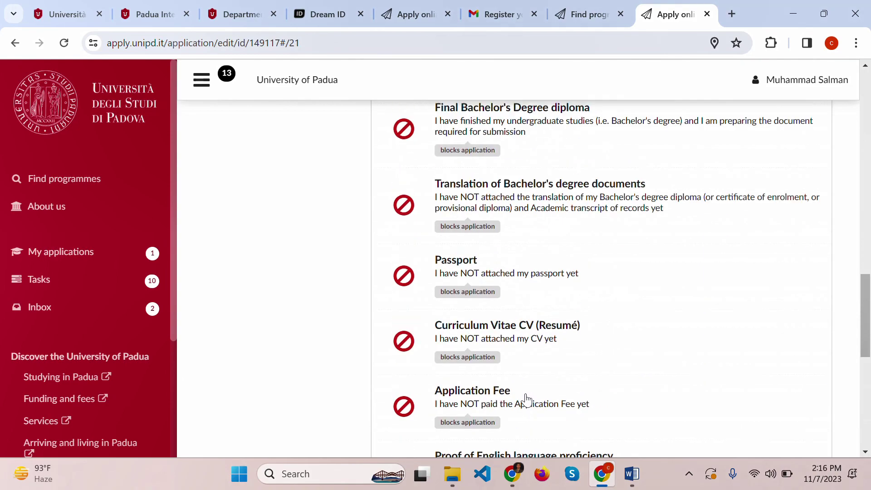
pyautogui.scroll(-5, 526, 399)
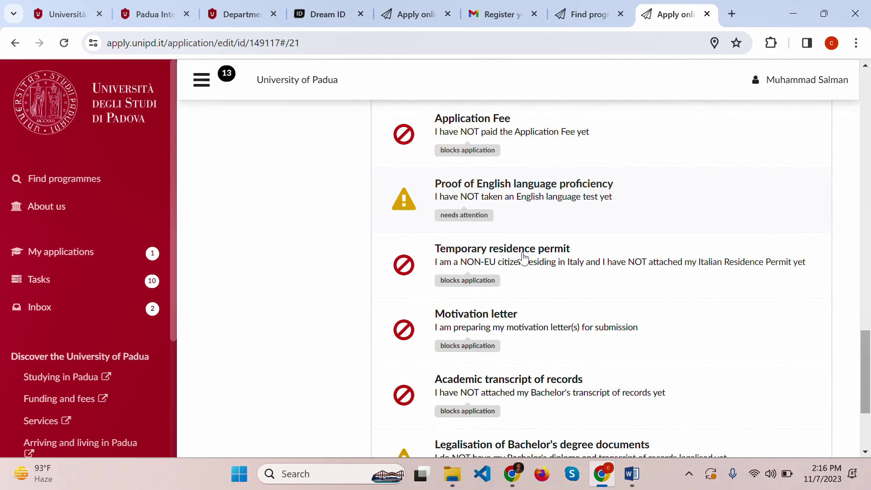
pyautogui.scroll(-3, 558, 281)
pyautogui.scroll(10, 472, 276)
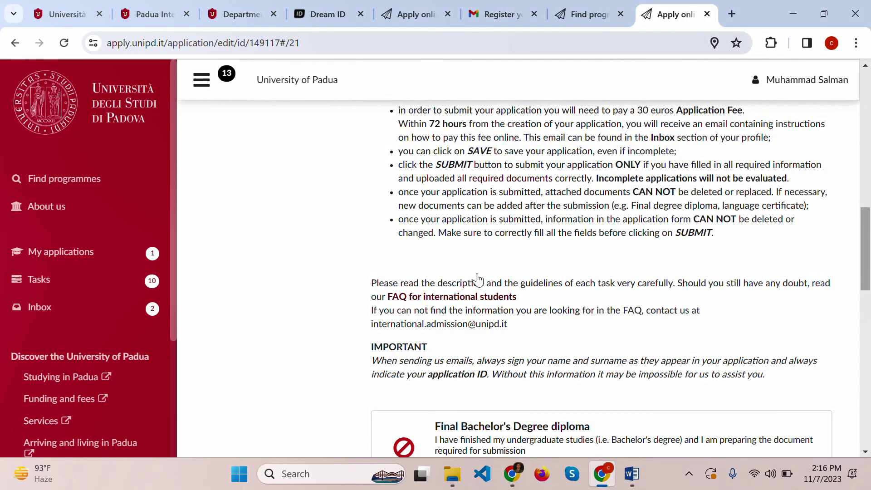
pyautogui.scroll(-4, 479, 278)
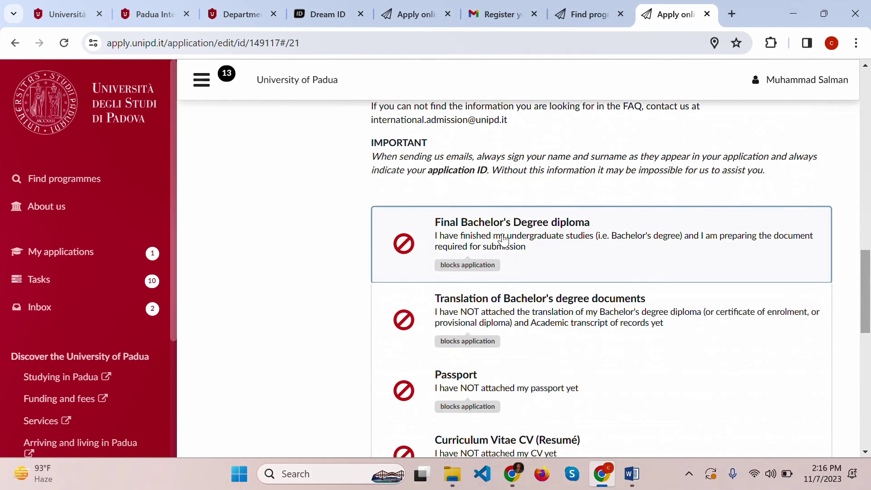
# - Open the Final Bachelor's Degree diploma task and scroll down to its upload box
pyautogui.click(503, 239)
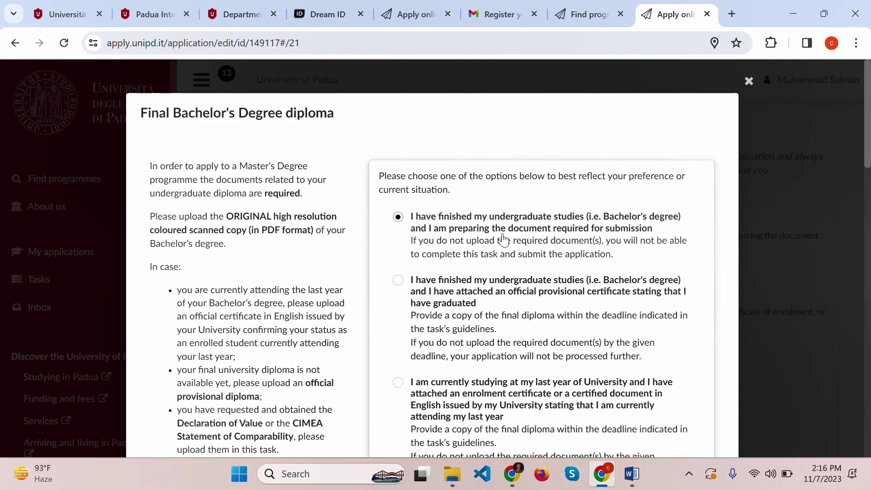
pyautogui.scroll(-7, 503, 239)
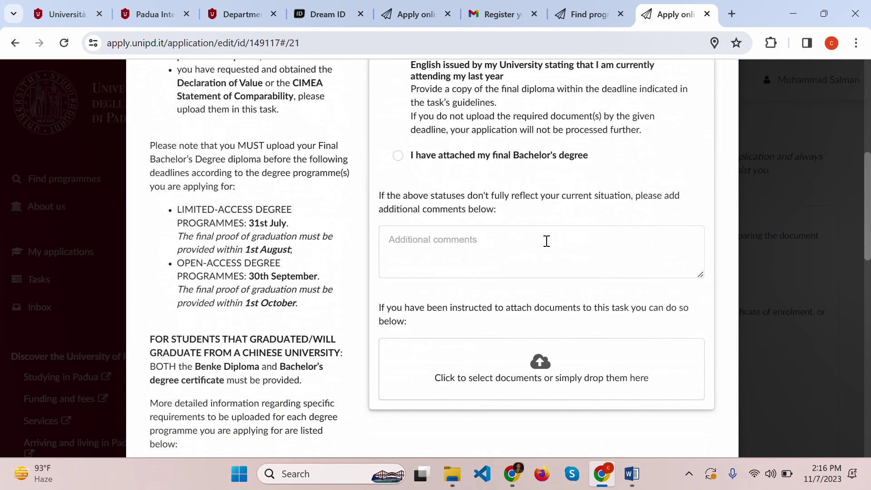
pyautogui.hotkey('alt', 'Tab')
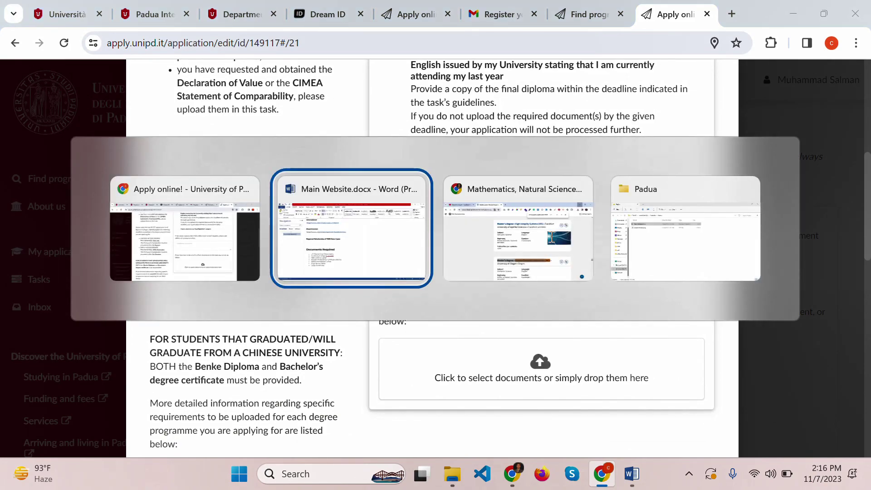
# - Open the all Doc folder in File Explorer, then close the diploma task in the browser
pyautogui.hotkey('alt', 'Tab')
pyautogui.hotkey('alt', 'Tab')
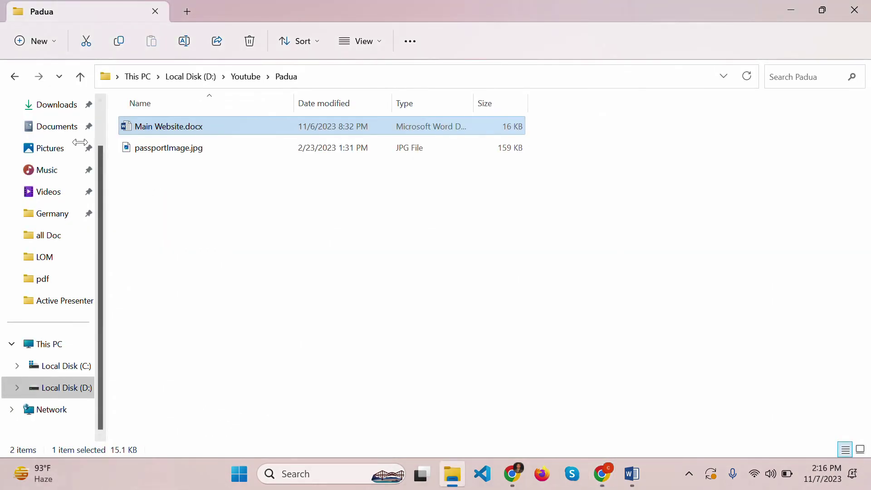
pyautogui.scroll(1, 61, 116)
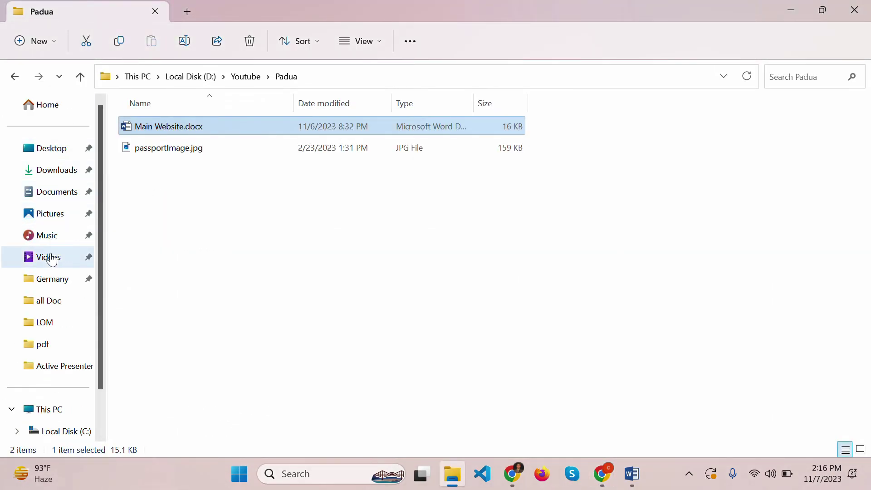
pyautogui.click(60, 306)
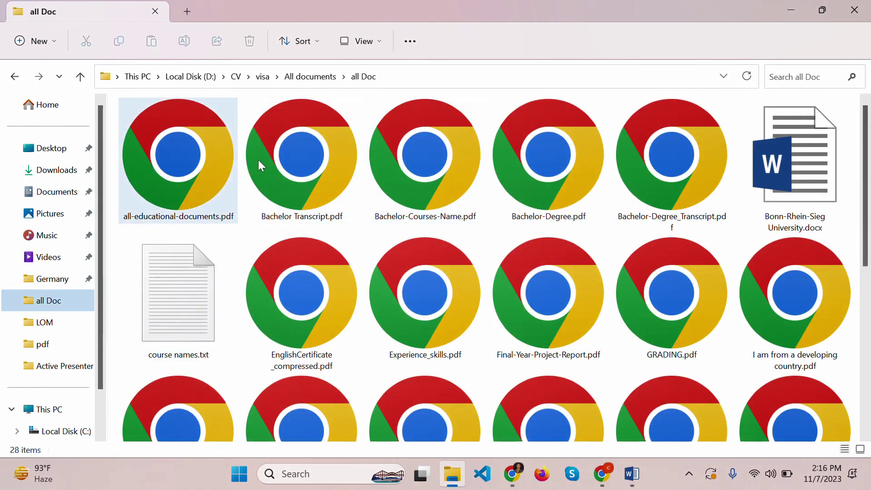
pyautogui.click(258, 160)
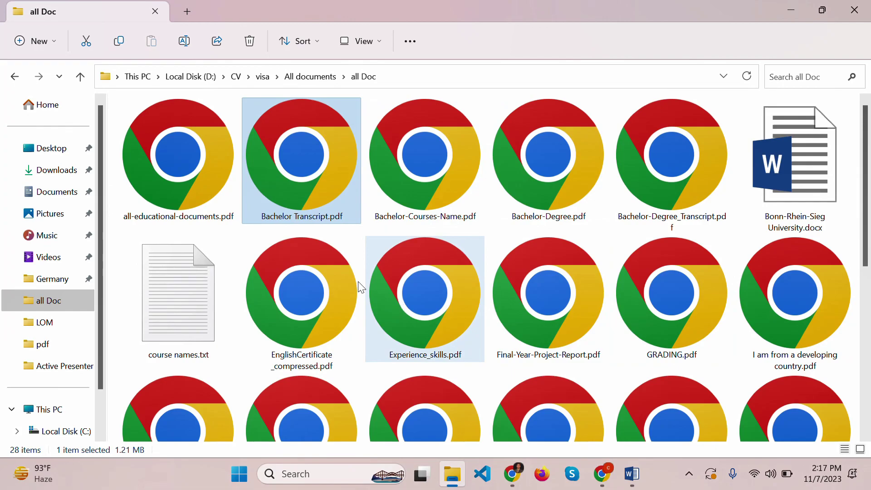
pyautogui.hotkey('alt', 'Tab')
pyautogui.click(763, 214)
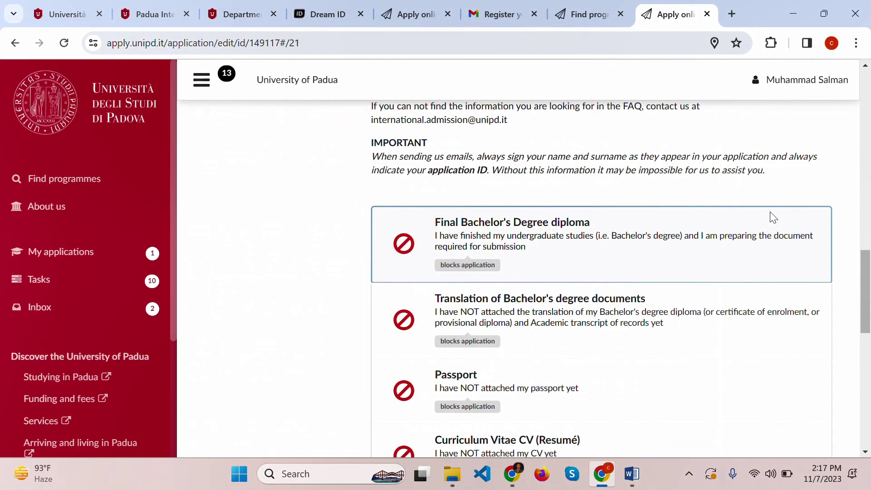
# - Reopen the diploma task and drag the Bachelor degree PDF from all Doc into its upload area
pyautogui.click(565, 248)
pyautogui.hotkey('alt', 'Tab')
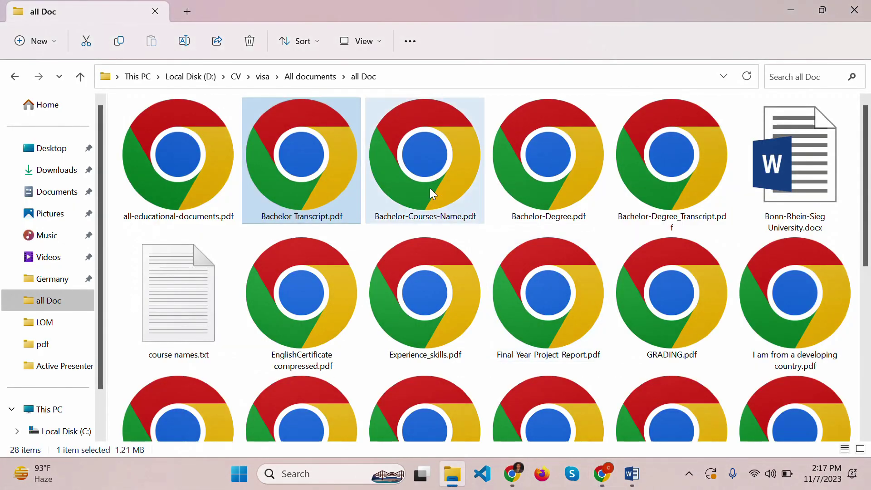
pyautogui.click(429, 188)
pyautogui.moveTo(585, 219); pyautogui.dragTo(477, 308)
pyautogui.hotkey('alt', 'Tab')
# - Select 'I have attached my final Bachelor's degree' and close the task
pyautogui.scroll(-8, 535, 294)
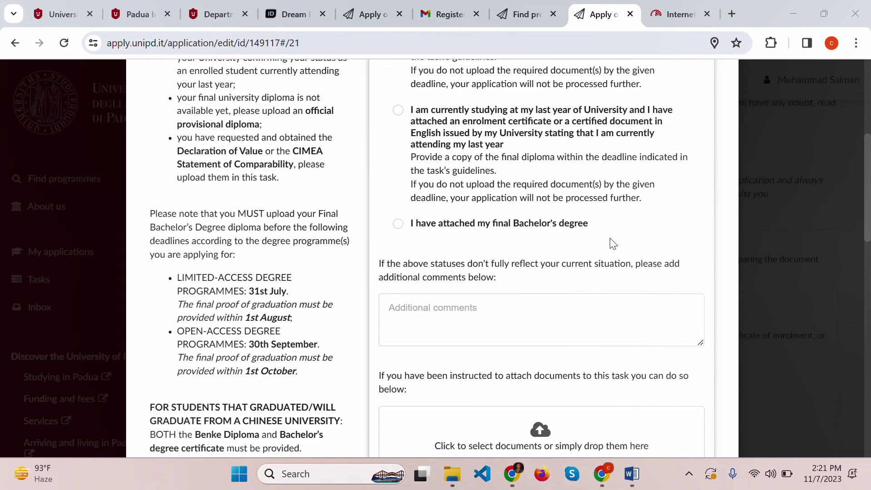
pyautogui.scroll(-5, 612, 243)
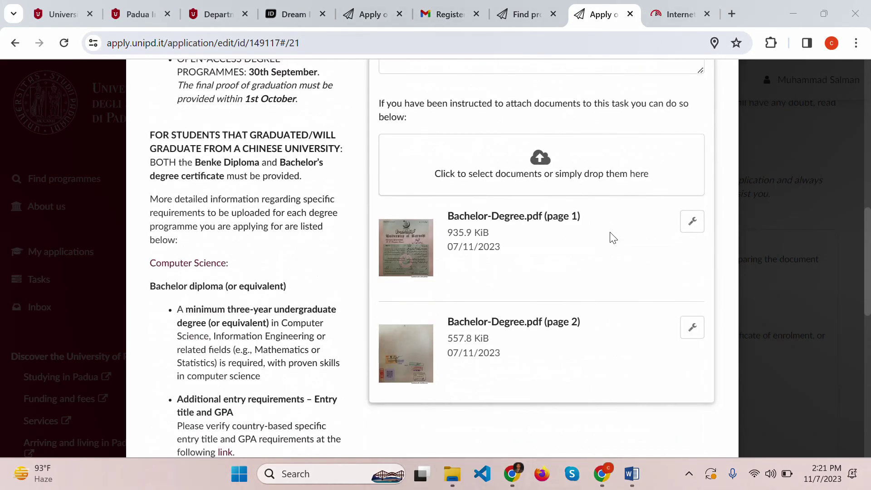
pyautogui.scroll(5, 540, 306)
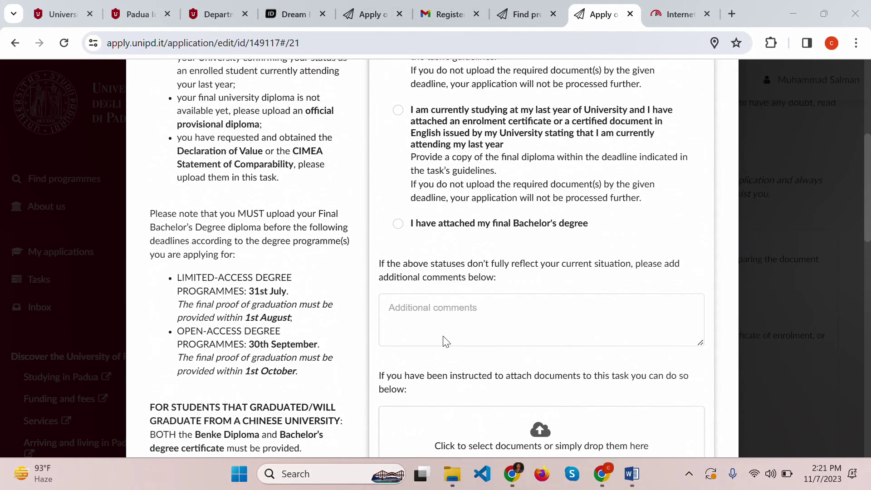
pyautogui.click(485, 227)
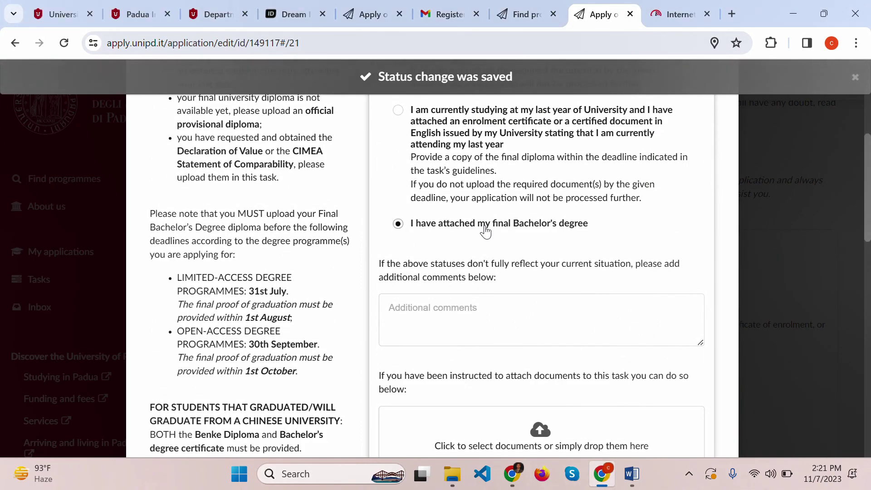
pyautogui.click(817, 208)
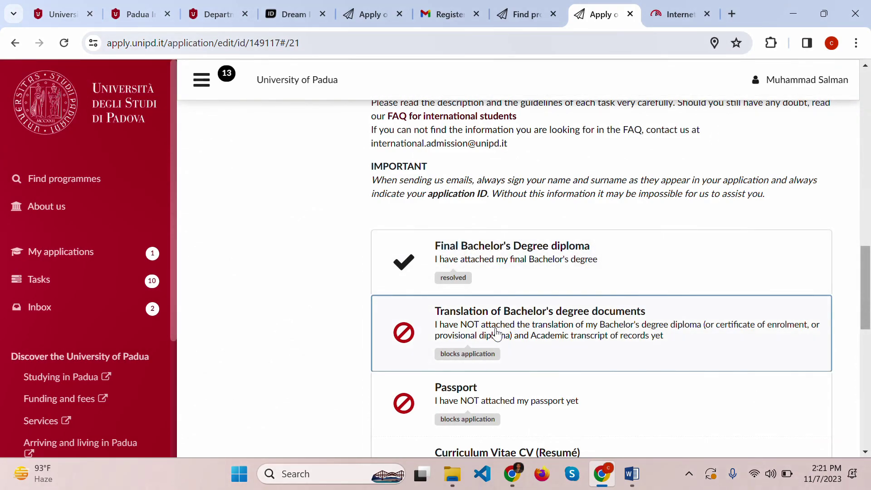
# - Mark the Translation of Bachelor's degree documents task as already in an accepted language
pyautogui.click(523, 332)
pyautogui.scroll(-2, 523, 331)
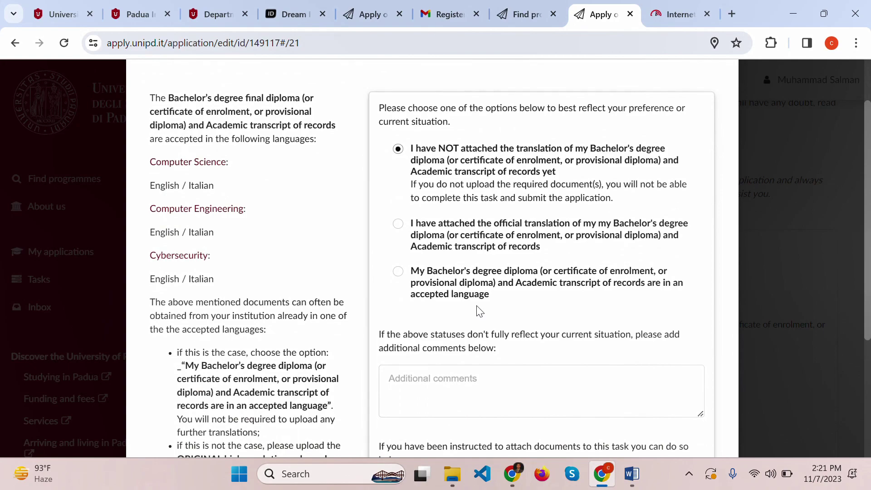
pyautogui.click(439, 288)
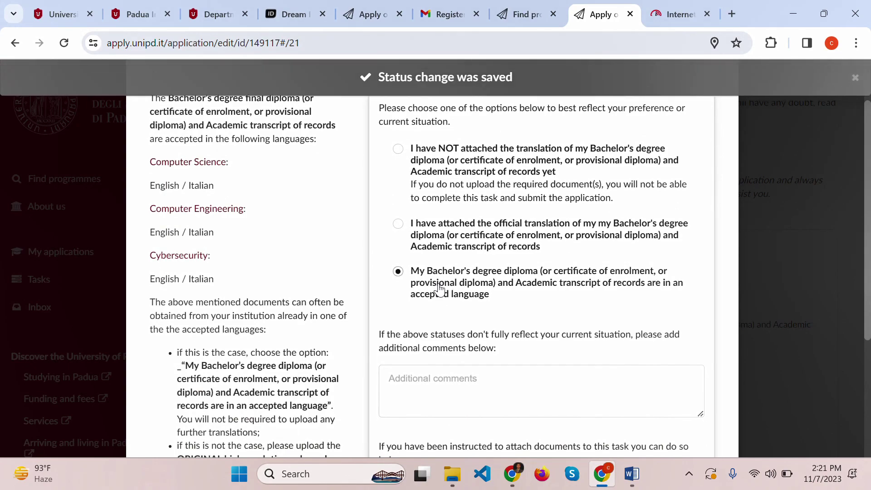
pyautogui.click(792, 229)
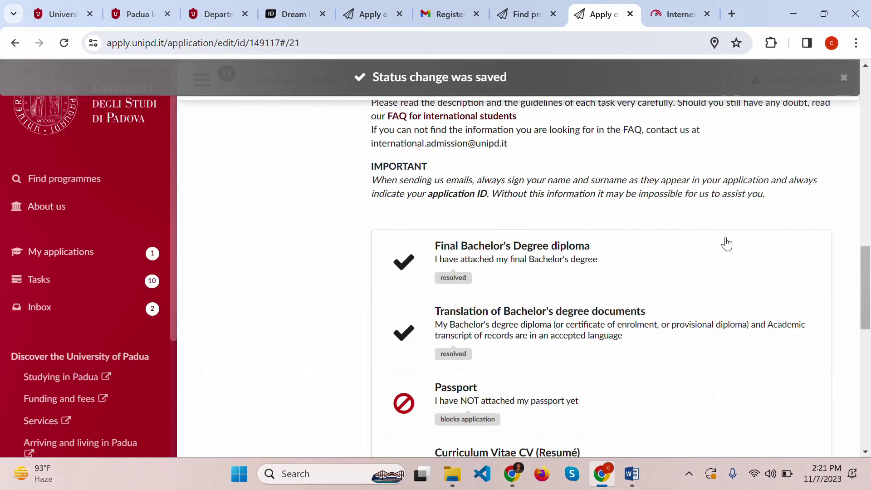
pyautogui.scroll(-4, 785, 231)
# - Check the Passport task and close it without changes
pyautogui.click(547, 208)
pyautogui.scroll(-4, 557, 205)
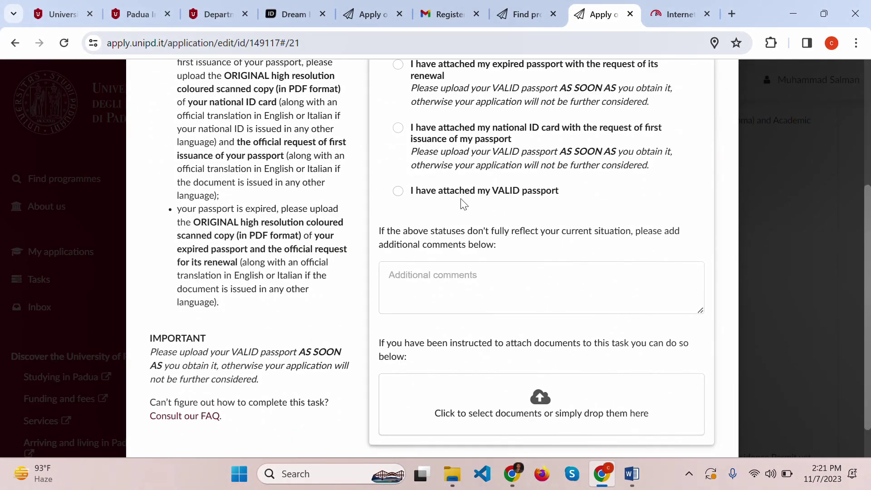
pyautogui.click(785, 193)
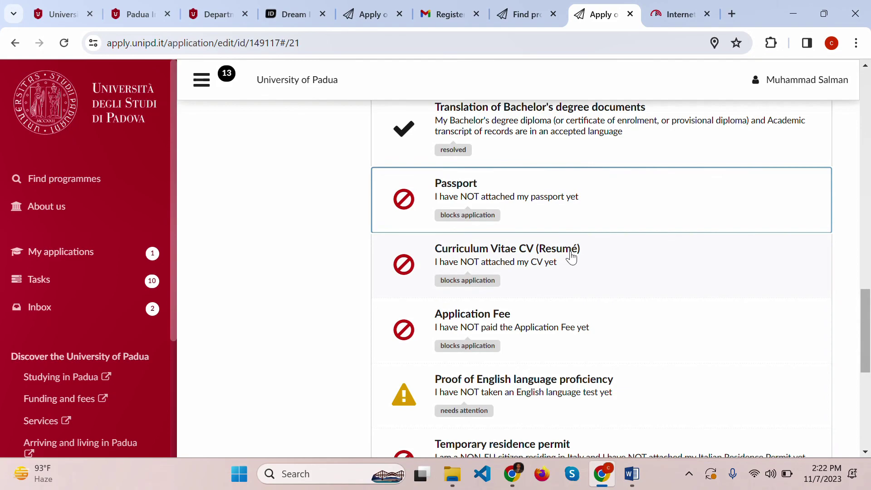
pyautogui.scroll(-3, 569, 257)
# - Review the Proof of English language proficiency task, then close it
pyautogui.click(534, 253)
pyautogui.scroll(-6, 536, 254)
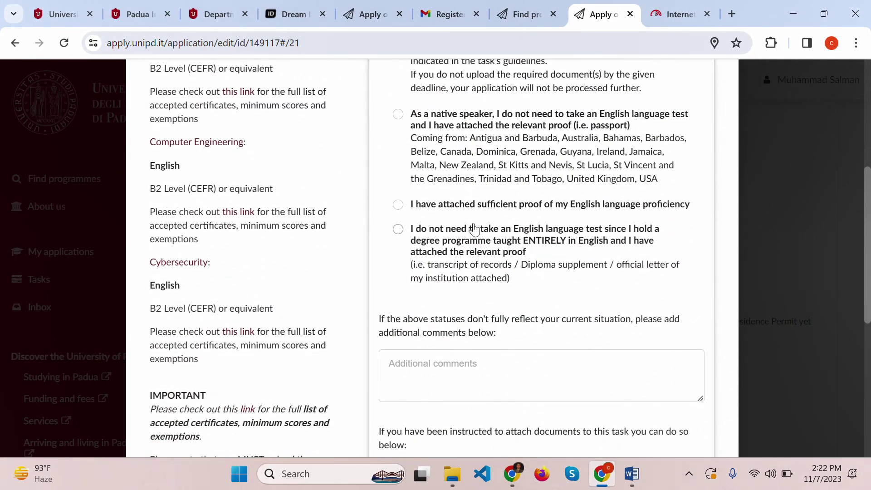
pyautogui.scroll(-4, 631, 314)
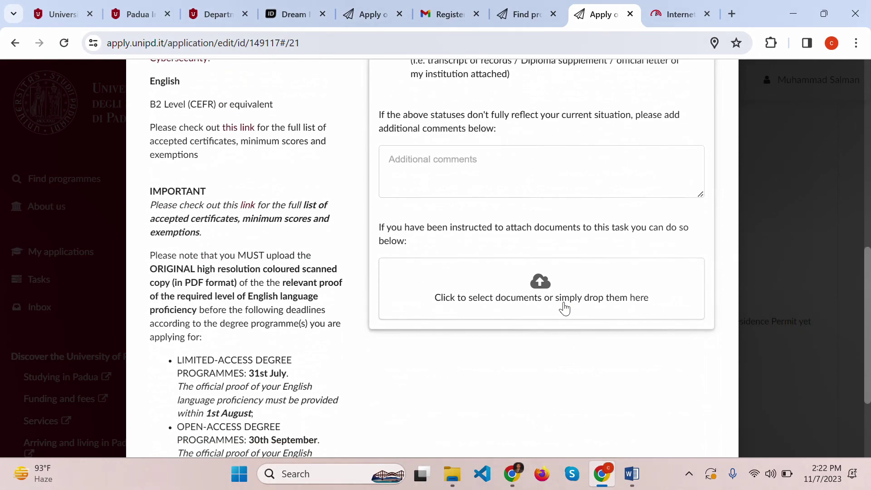
pyautogui.scroll(4, 564, 307)
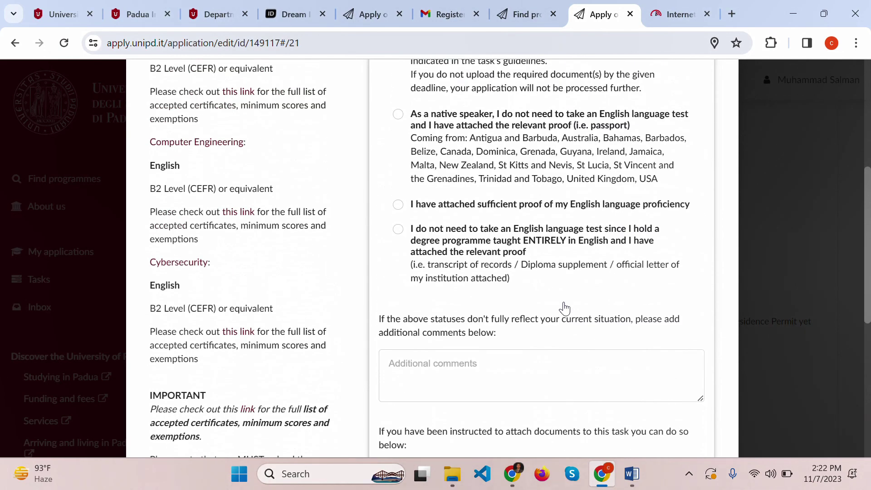
pyautogui.scroll(3, 564, 308)
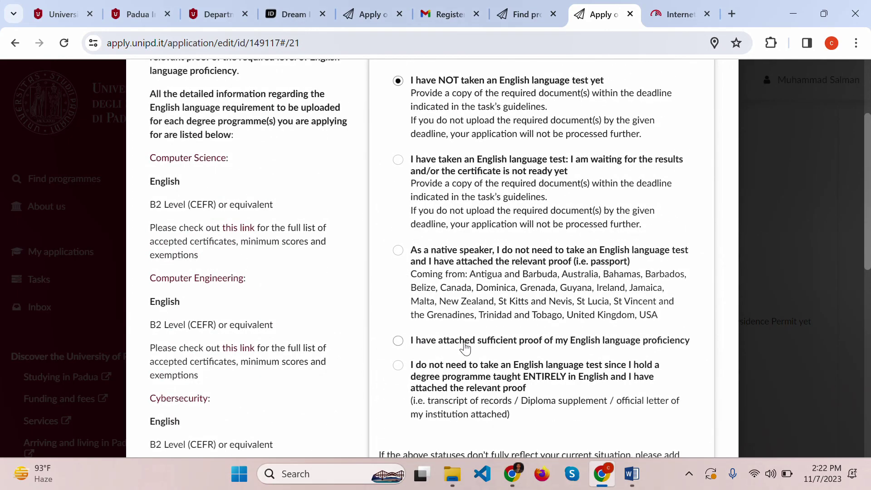
pyautogui.scroll(-5, 825, 299)
pyautogui.click(820, 288)
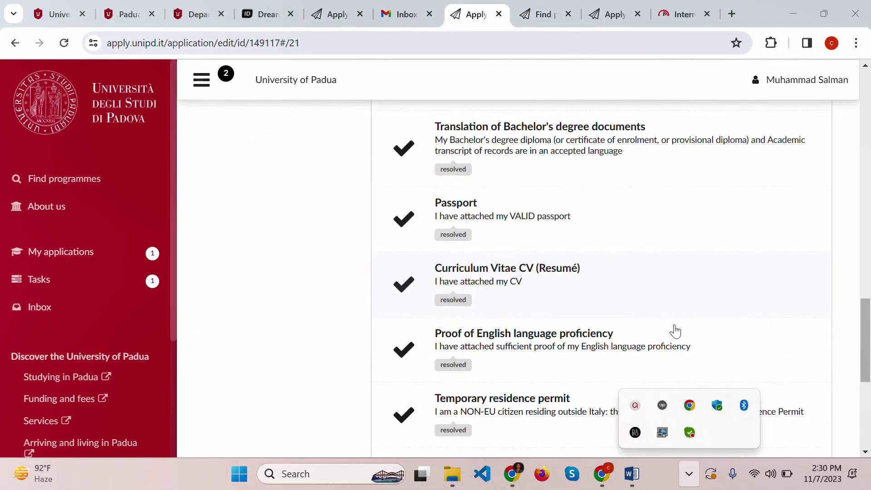
pyautogui.click(689, 473)
# - Open the Legalisation of Bachelor's degree documents task, showing the apostille option
pyautogui.scroll(-3, 608, 261)
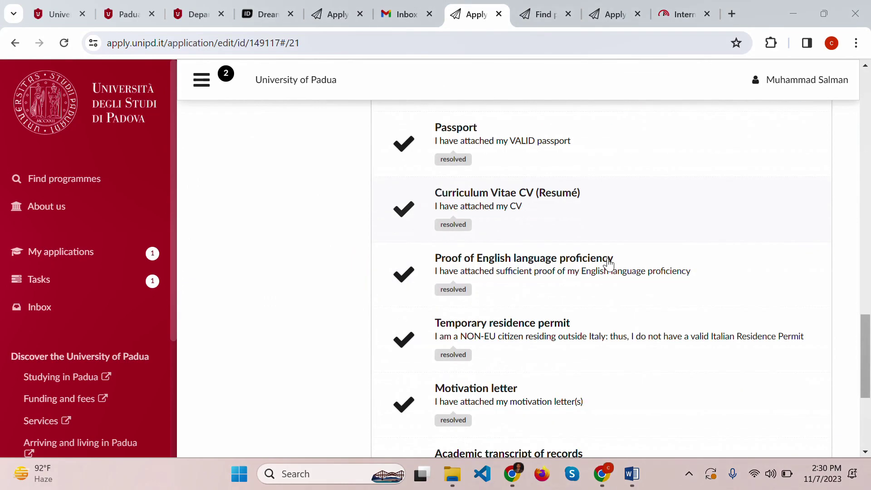
pyautogui.scroll(-4, 608, 263)
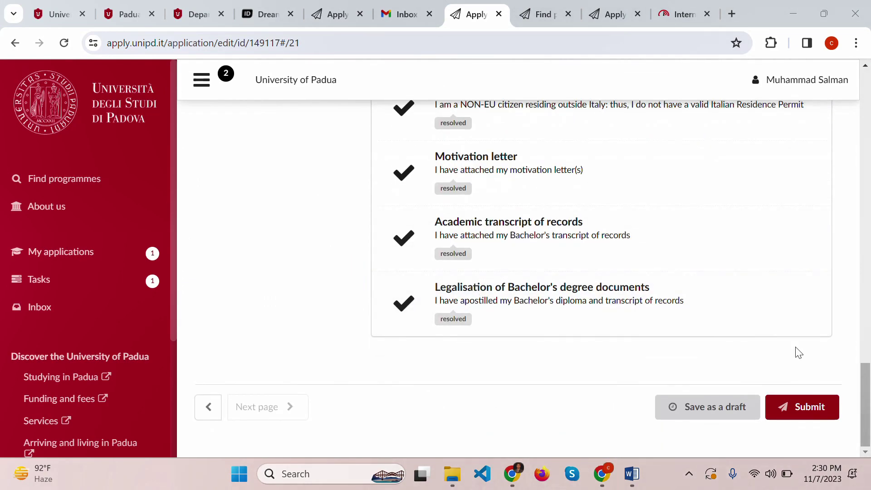
pyautogui.click(563, 303)
pyautogui.scroll(-6, 565, 300)
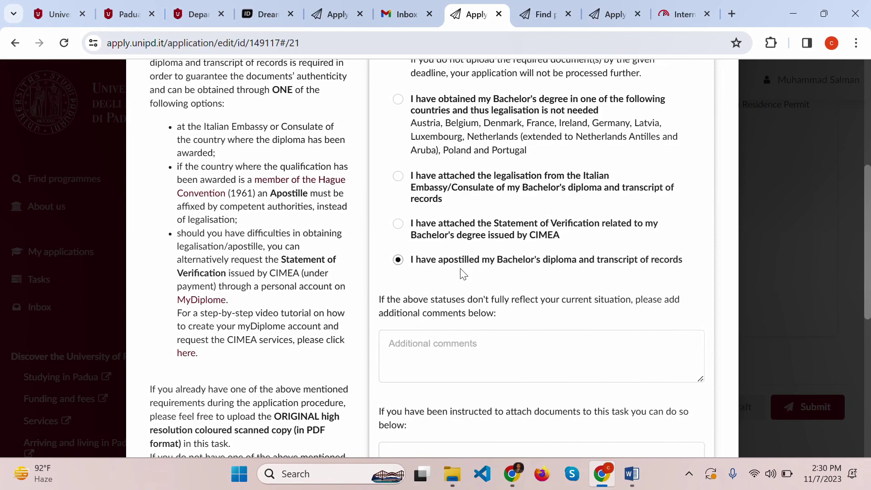
# - Close the Legalisation task in the DreamApply checklist
pyautogui.scroll(-3, 463, 273)
pyautogui.scroll(5, 650, 356)
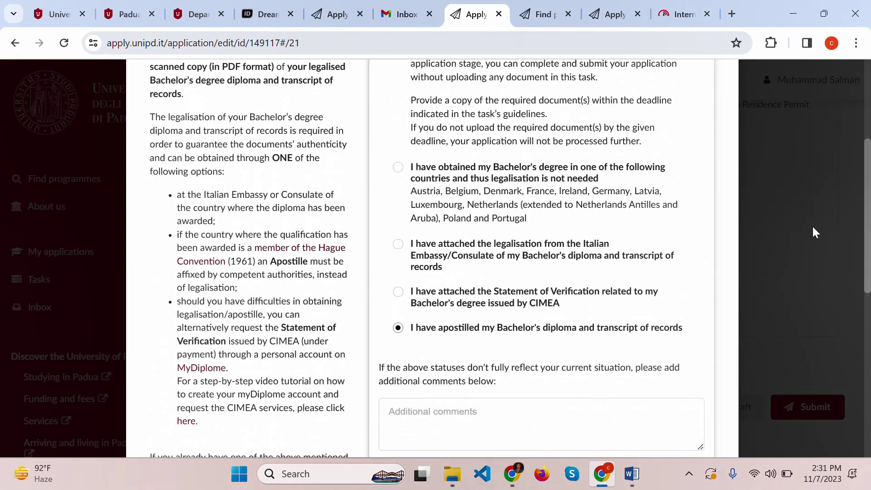
pyautogui.click(813, 228)
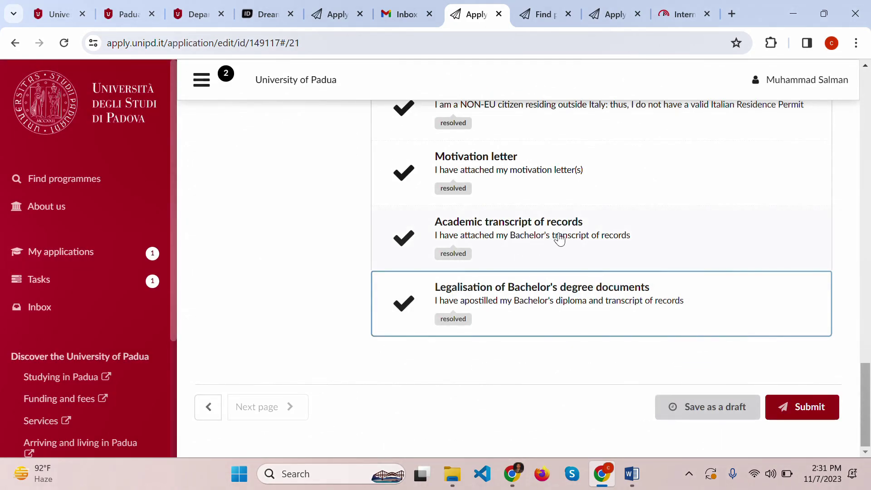
pyautogui.scroll(1, 562, 238)
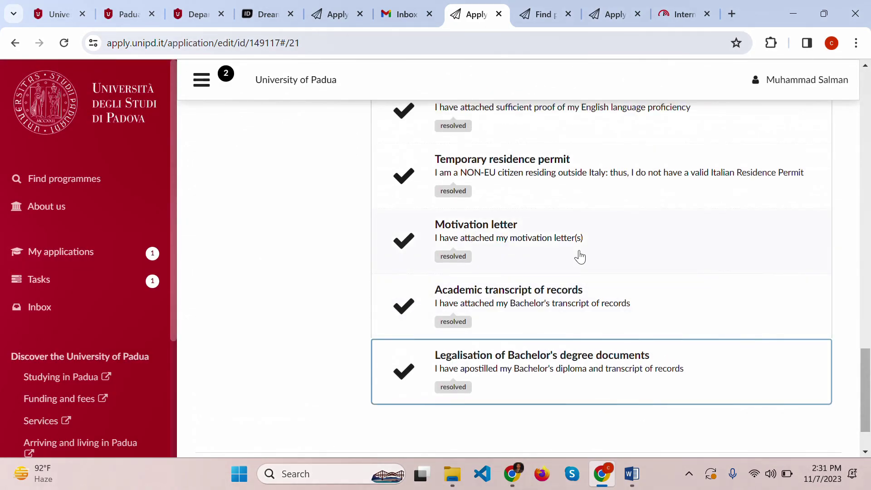
pyautogui.scroll(1, 579, 256)
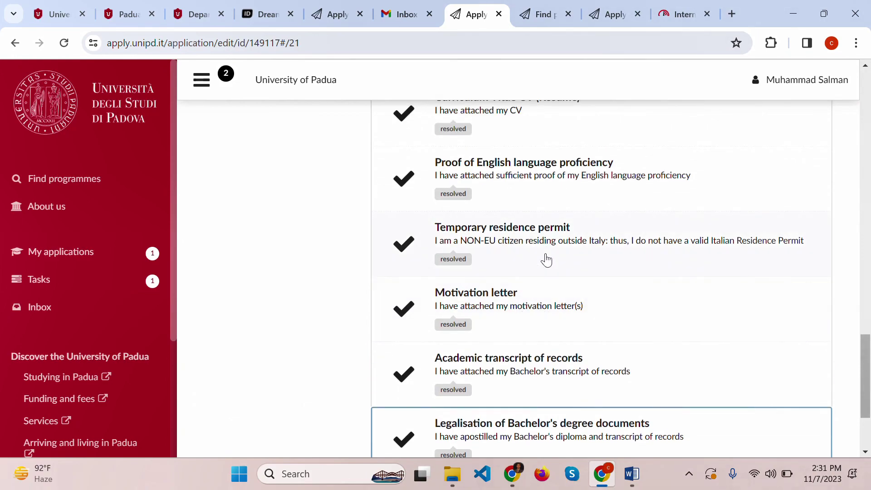
# - Check and close the Temporary residence permit task, then scroll up to the unpaid Application Fee row
pyautogui.click(583, 249)
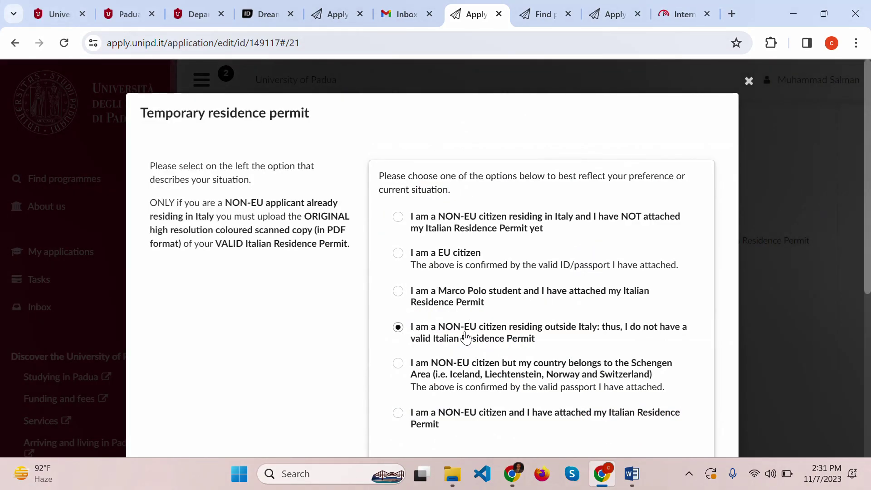
pyautogui.click(787, 274)
pyautogui.scroll(1, 665, 340)
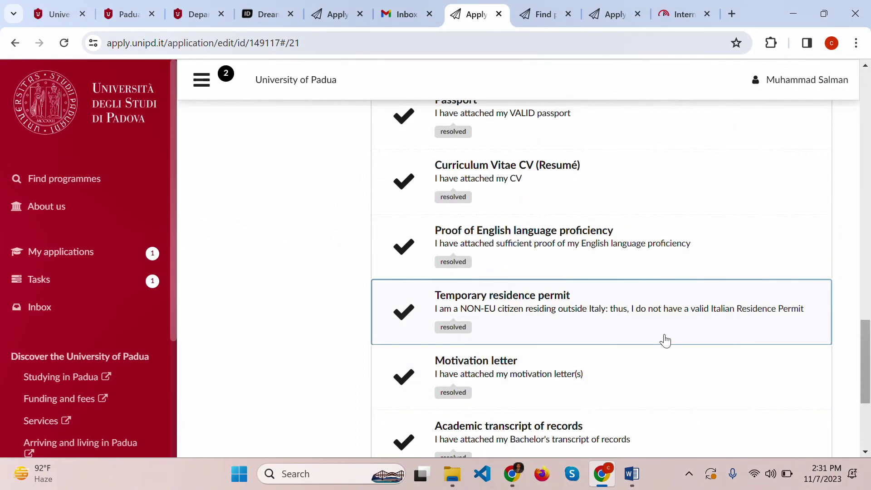
pyautogui.scroll(1, 665, 340)
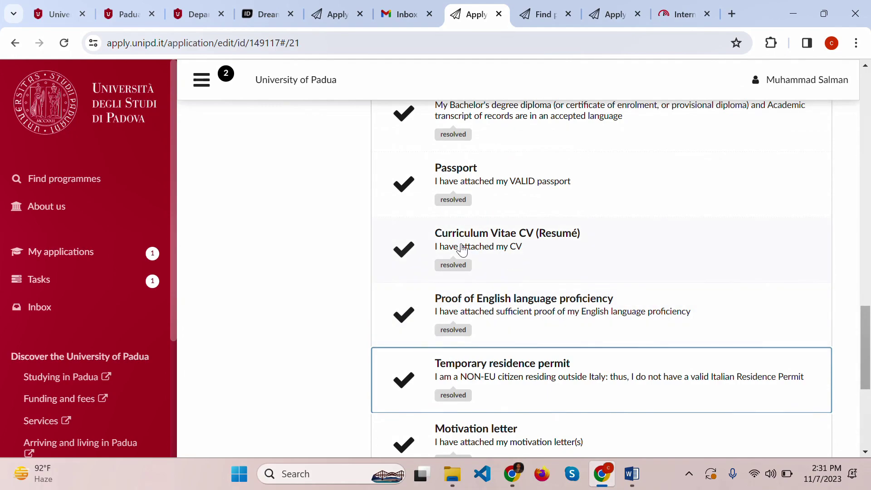
pyautogui.scroll(1, 576, 265)
pyautogui.scroll(2, 583, 264)
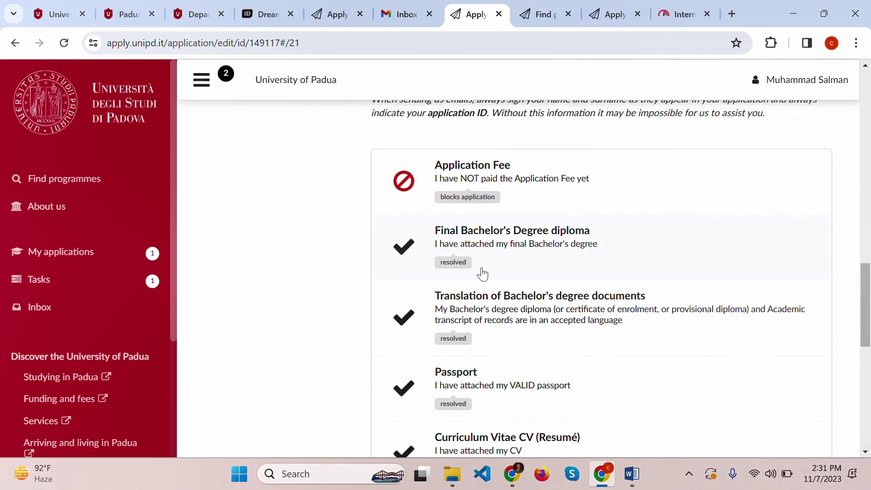
pyautogui.click(537, 188)
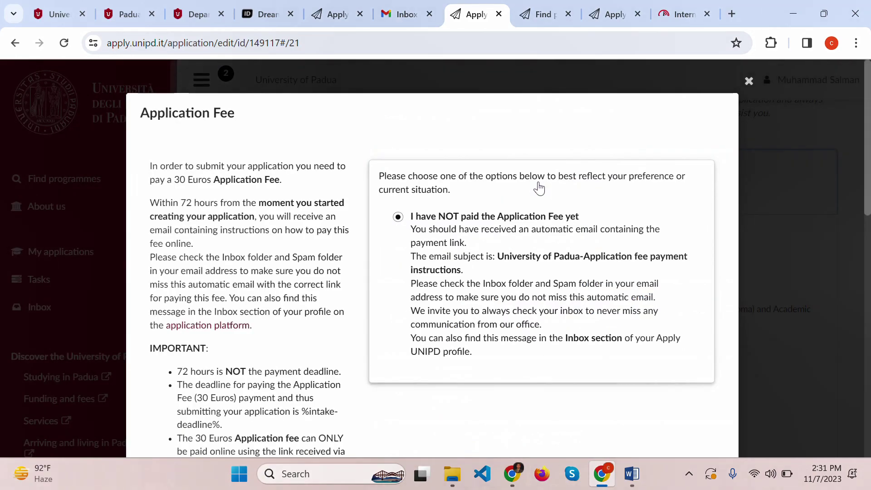
pyautogui.scroll(-2, 467, 303)
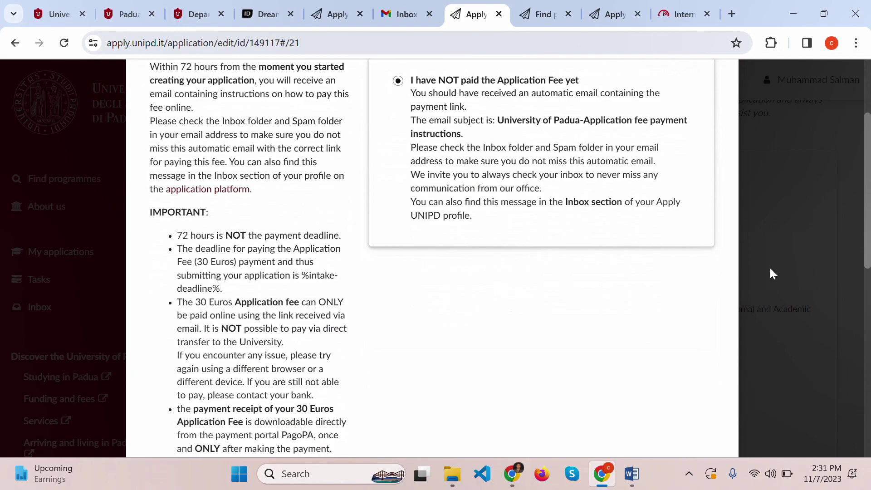
pyautogui.click(782, 269)
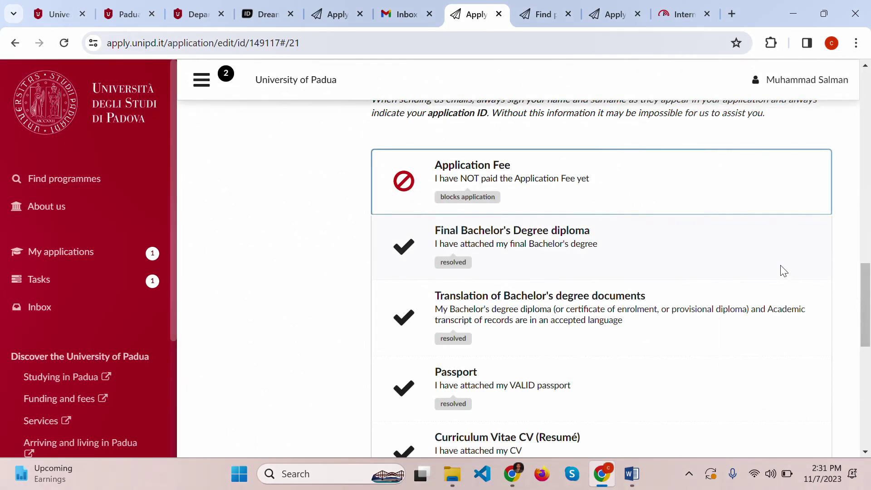
pyautogui.click(521, 182)
pyautogui.scroll(-3, 448, 275)
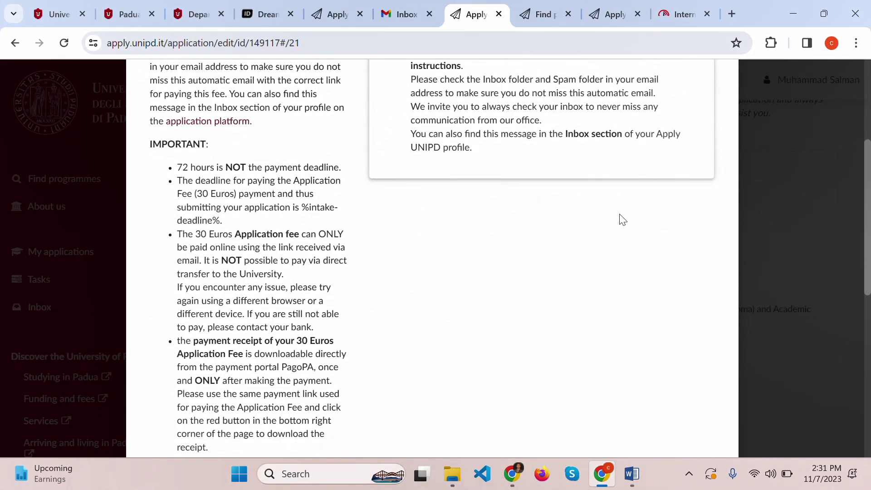
pyautogui.scroll(5, 580, 201)
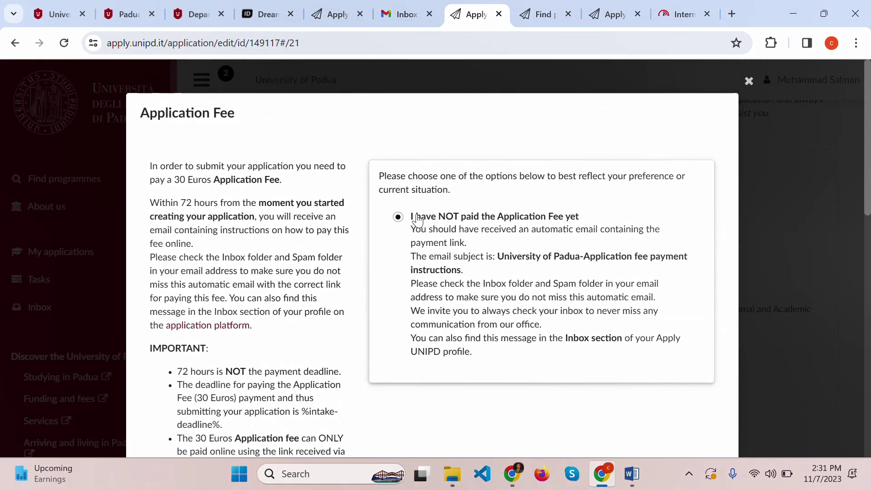
pyautogui.click(748, 81)
pyautogui.scroll(-8, 679, 315)
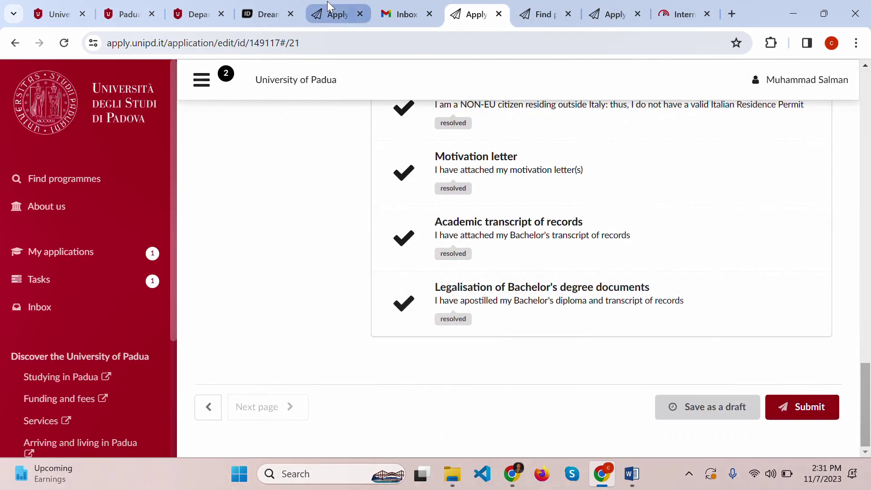
# - Open the 'Application fee payment instructions' email in Gmail and follow its pagoatenei payment link
pyautogui.click(424, 6)
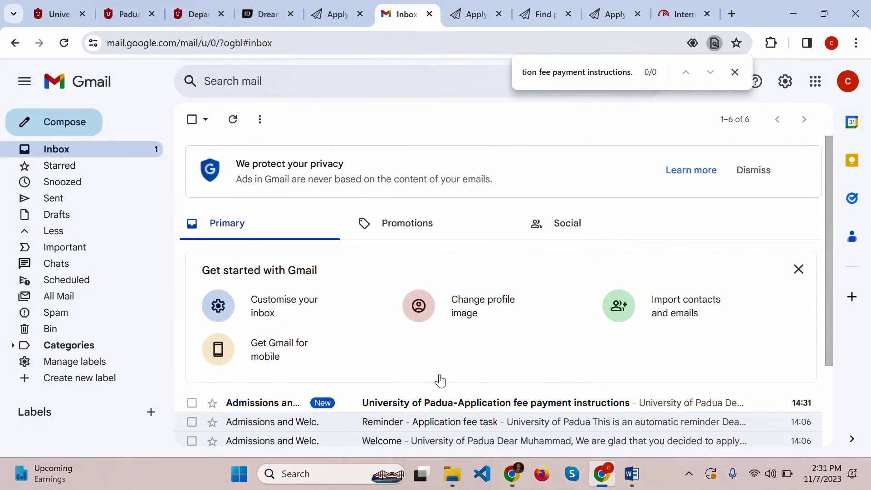
pyautogui.scroll(-1, 397, 357)
pyautogui.click(389, 335)
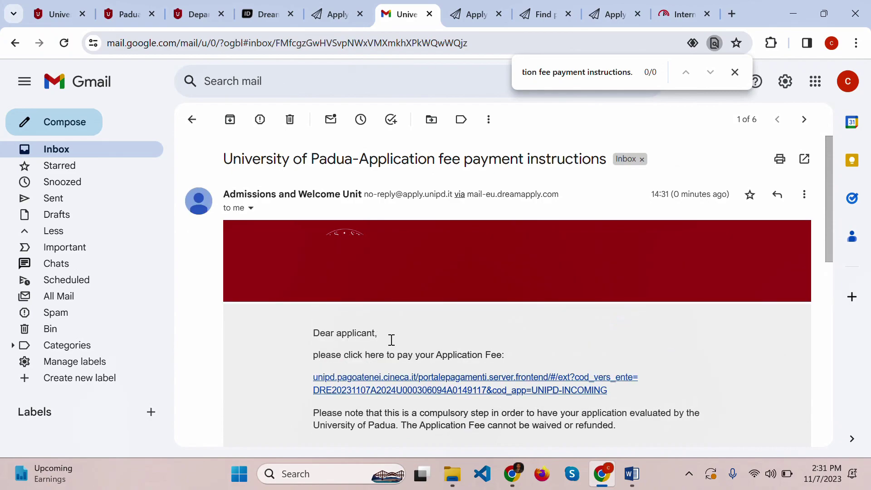
pyautogui.click(456, 391)
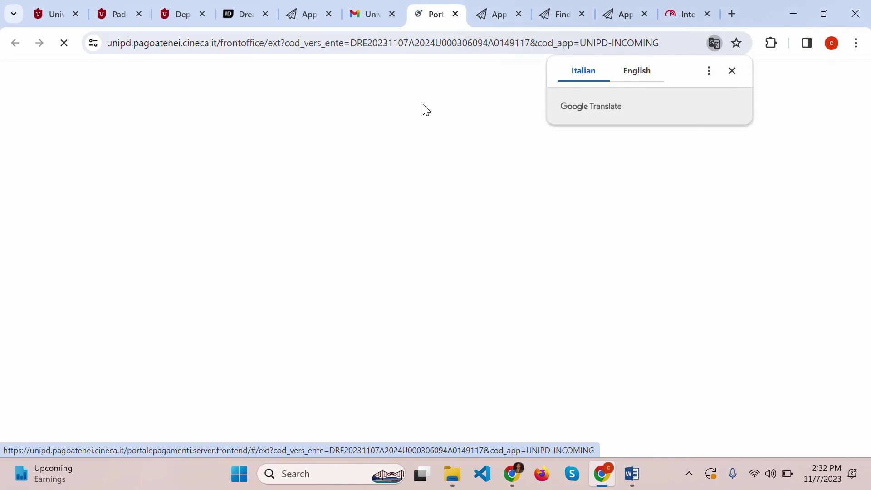
# - Translate the PagoAtenei page to English and accept the cookie notice
pyautogui.click(633, 72)
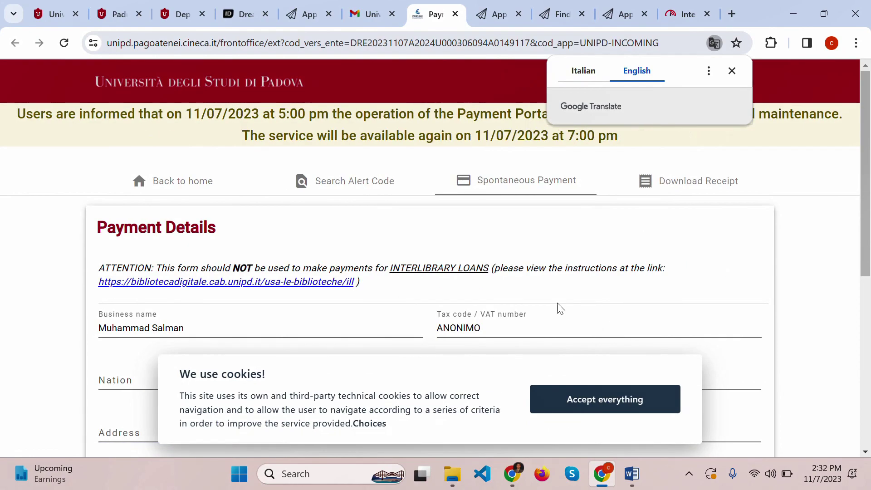
pyautogui.scroll(-3, 560, 309)
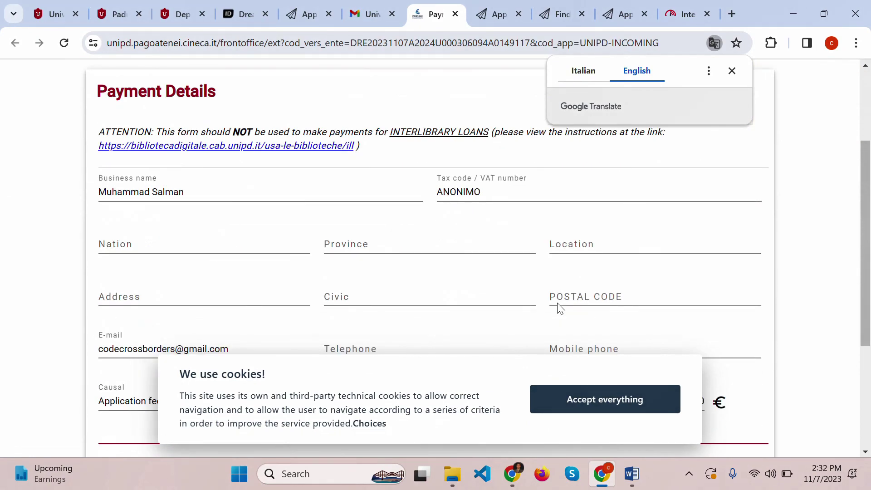
pyautogui.moveTo(144, 191); pyautogui.dragTo(249, 188)
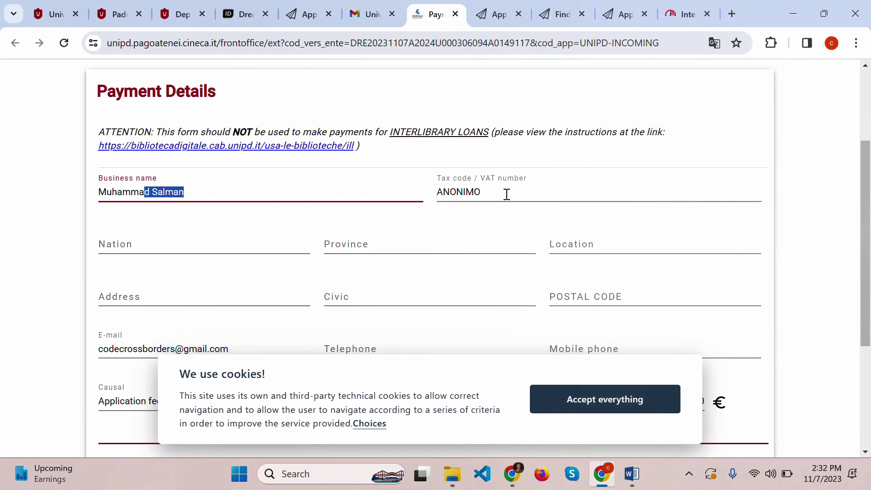
pyautogui.click(558, 242)
pyautogui.click(471, 246)
pyautogui.click(203, 243)
pyautogui.click(633, 296)
pyautogui.scroll(-3, 632, 292)
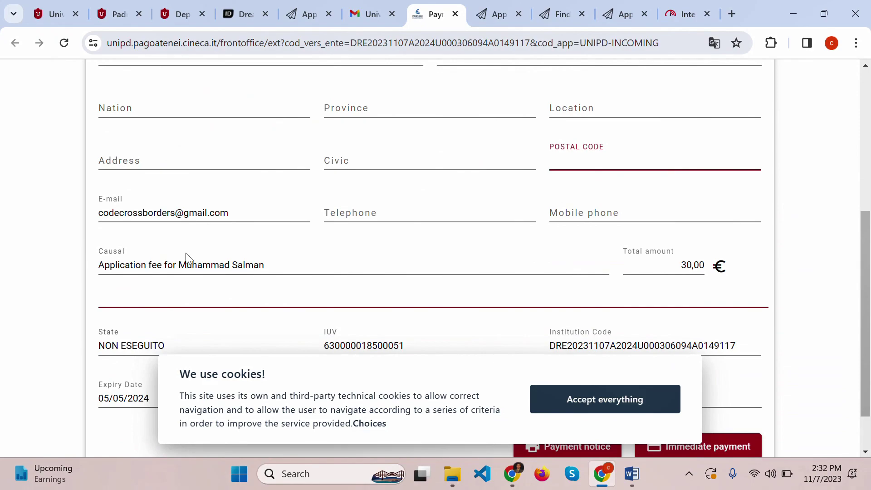
pyautogui.scroll(-2, 188, 259)
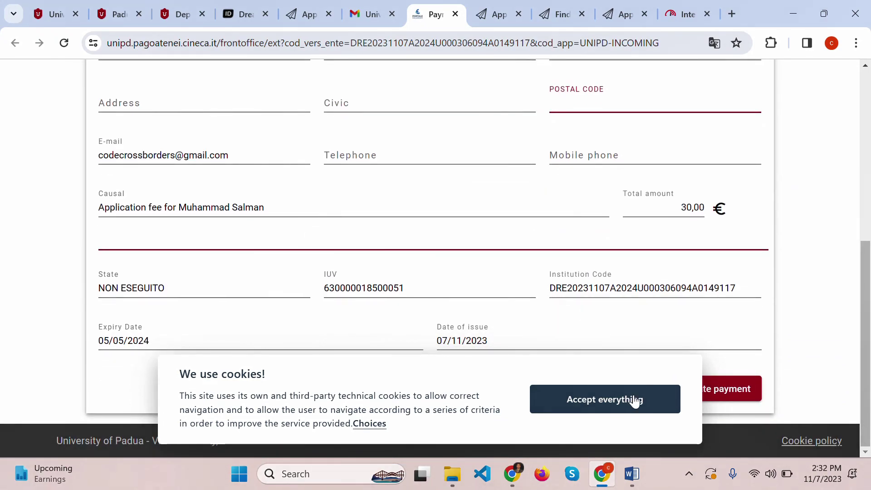
pyautogui.click(609, 402)
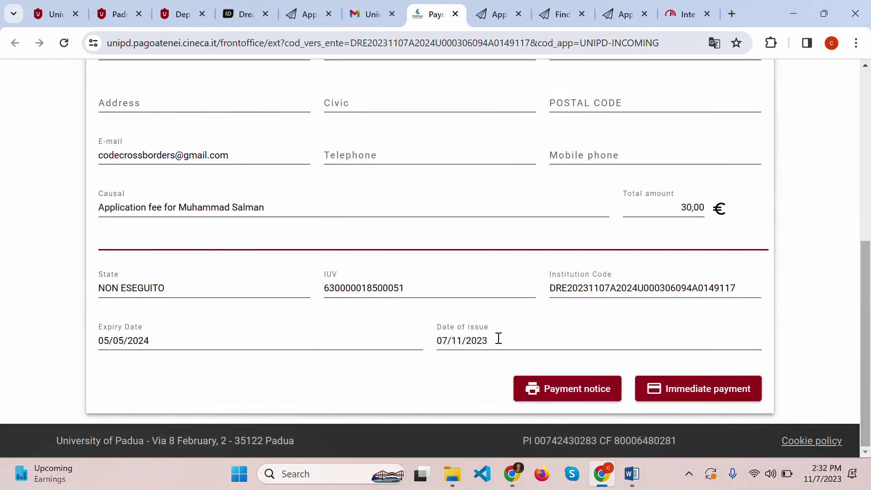
# - Review the €30 application fee payment details, including the institution code, and choose Immediate payment
pyautogui.scroll(6, 510, 338)
pyautogui.click(378, 321)
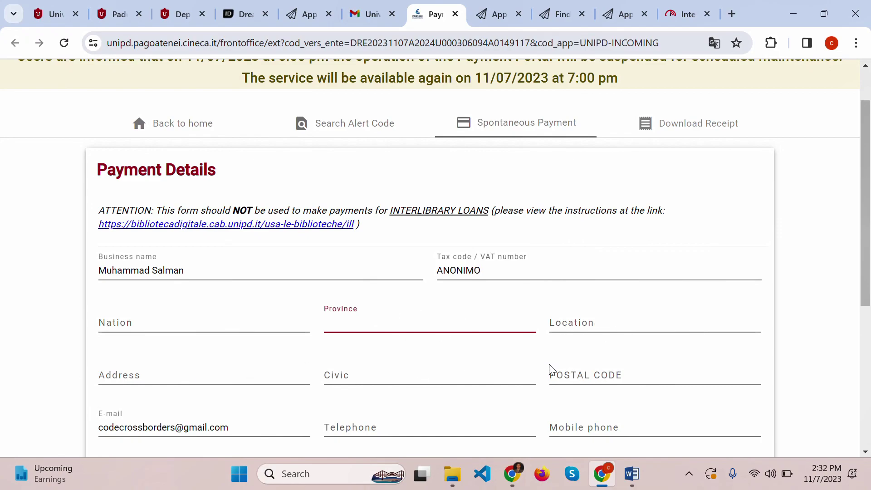
pyautogui.scroll(-1, 550, 367)
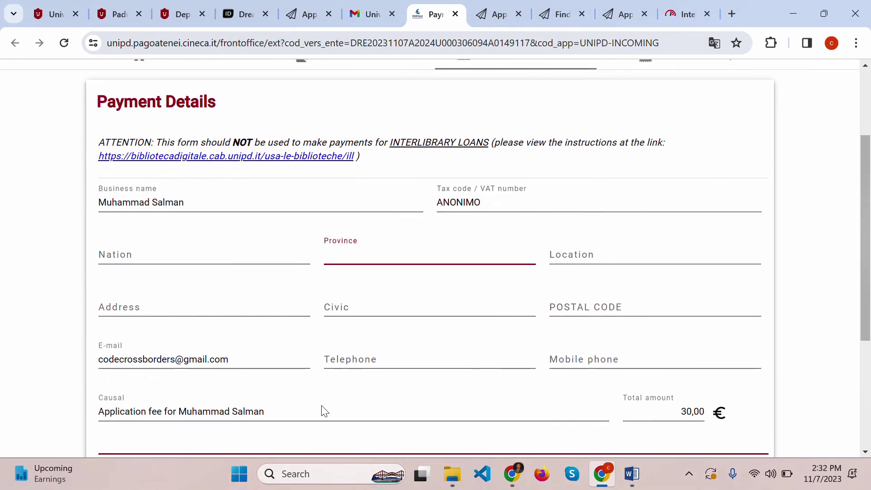
pyautogui.moveTo(286, 413); pyautogui.dragTo(119, 412)
pyautogui.scroll(-3, 546, 354)
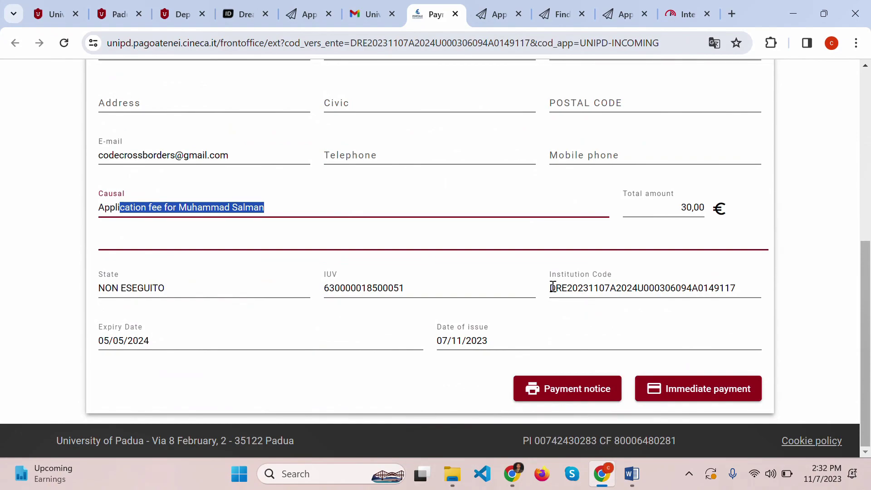
pyautogui.moveTo(550, 288); pyautogui.dragTo(709, 298)
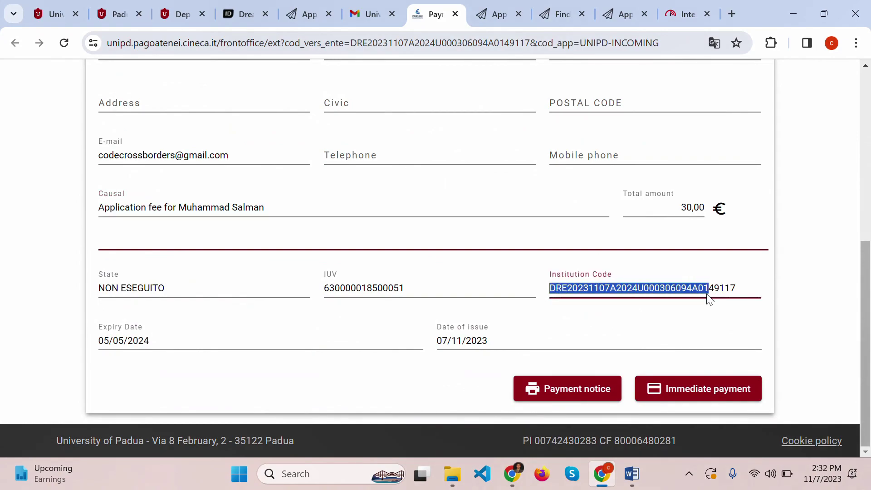
pyautogui.click(711, 399)
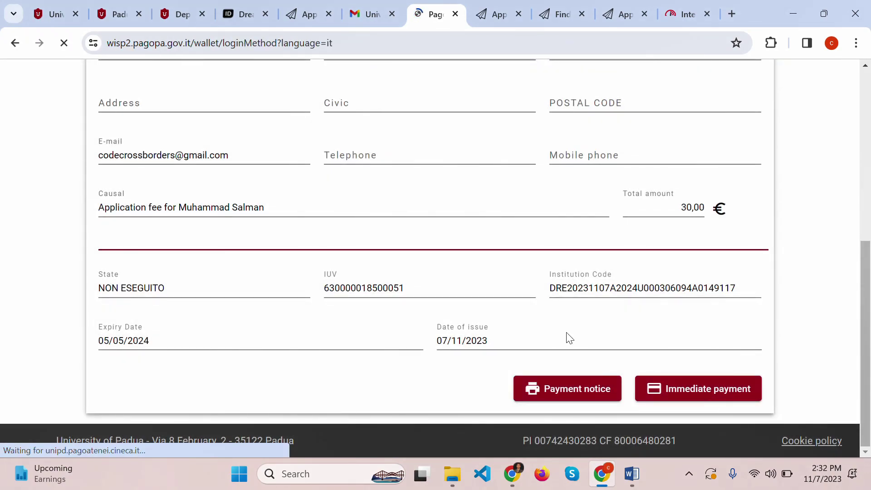
# - Log in to pagoPA with the payer's e-mail address and continue
pyautogui.click(517, 369)
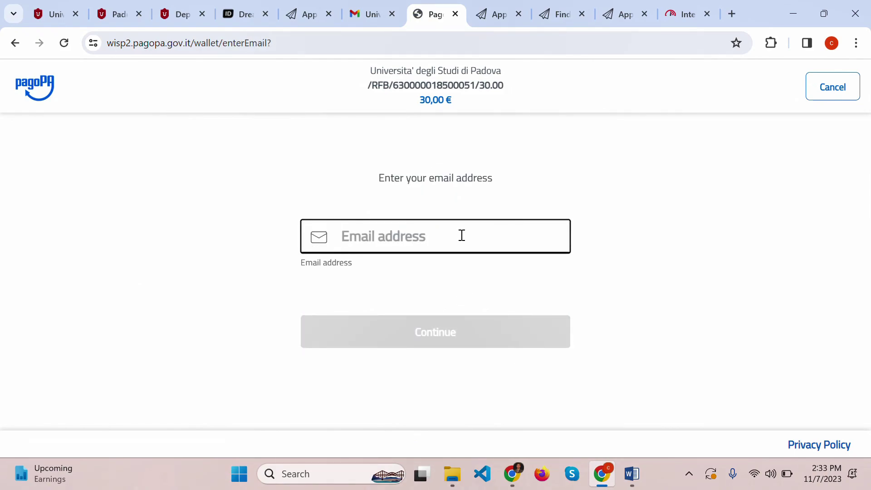
pyautogui.click(449, 239)
pyautogui.hotkey('ctrl', 'v')
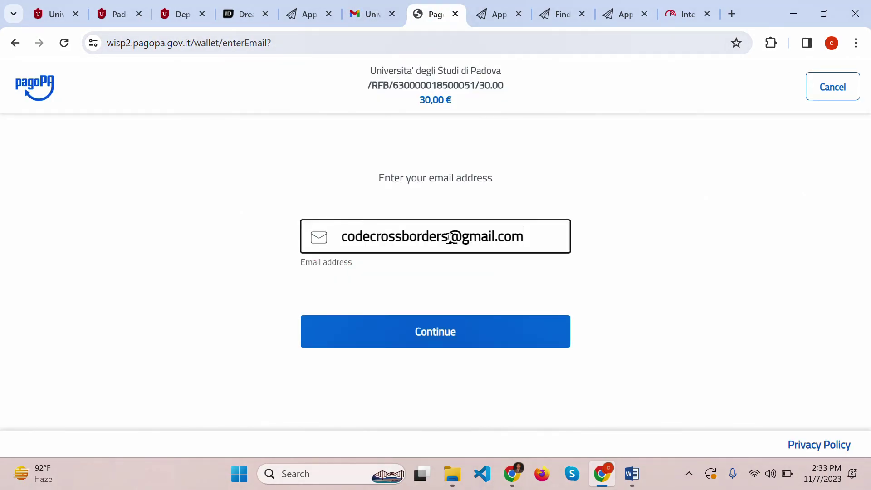
pyautogui.click(476, 327)
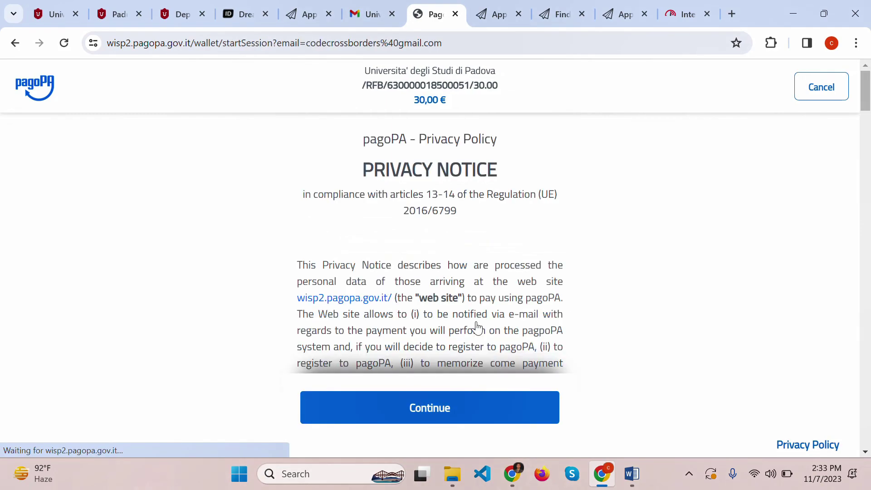
# - Select credit/debit card as the payment method, then return to the application checklist tab
pyautogui.scroll(-5, 476, 330)
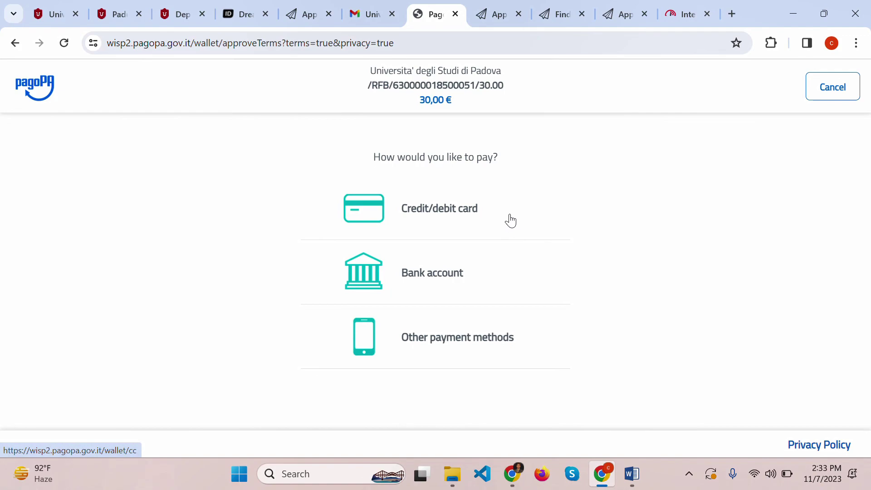
pyautogui.click(409, 209)
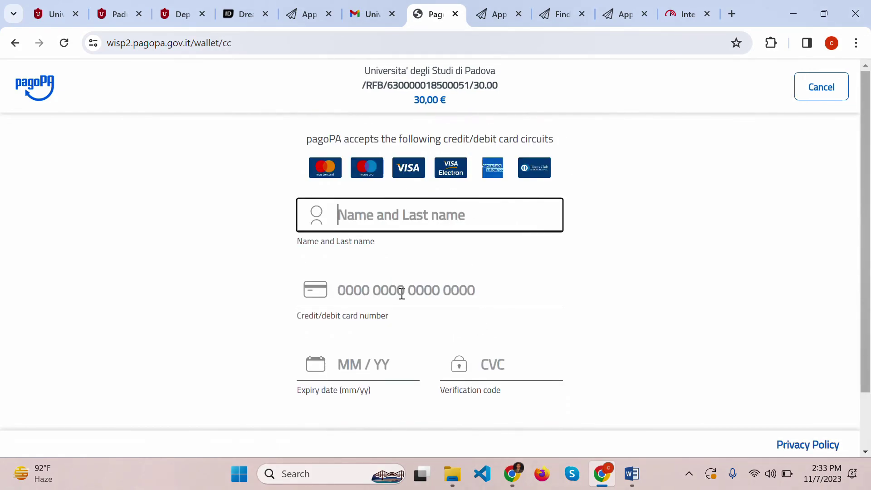
pyautogui.scroll(-2, 405, 293)
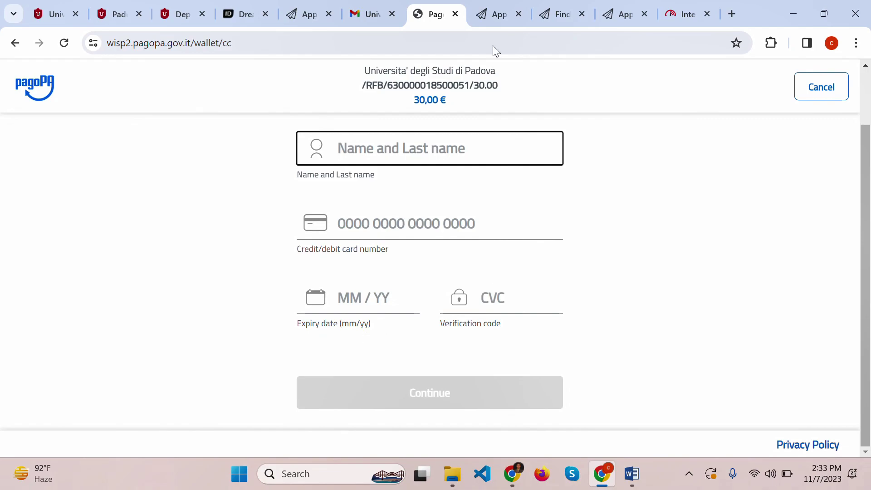
pyautogui.click(494, 14)
pyautogui.scroll(5, 443, 320)
pyautogui.scroll(-4, 444, 325)
pyautogui.scroll(9, 443, 327)
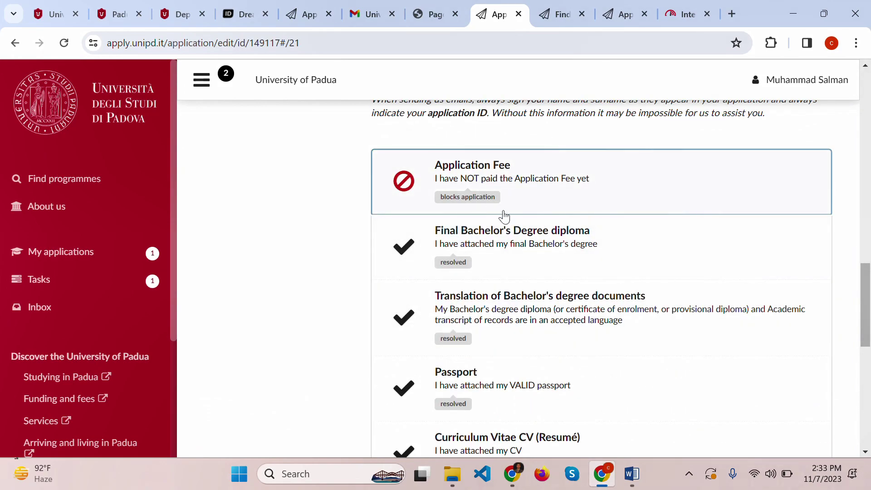
pyautogui.scroll(-6, 505, 168)
pyautogui.scroll(6, 501, 167)
pyautogui.scroll(-10, 559, 179)
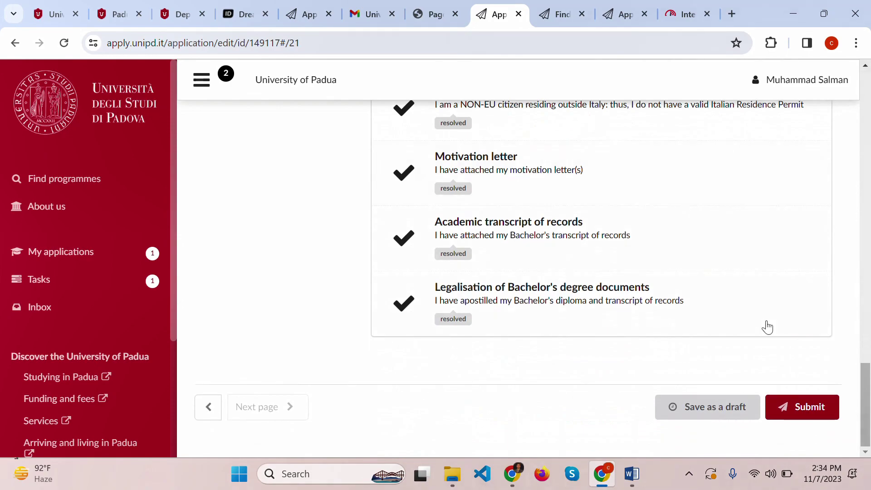
pyautogui.click(805, 410)
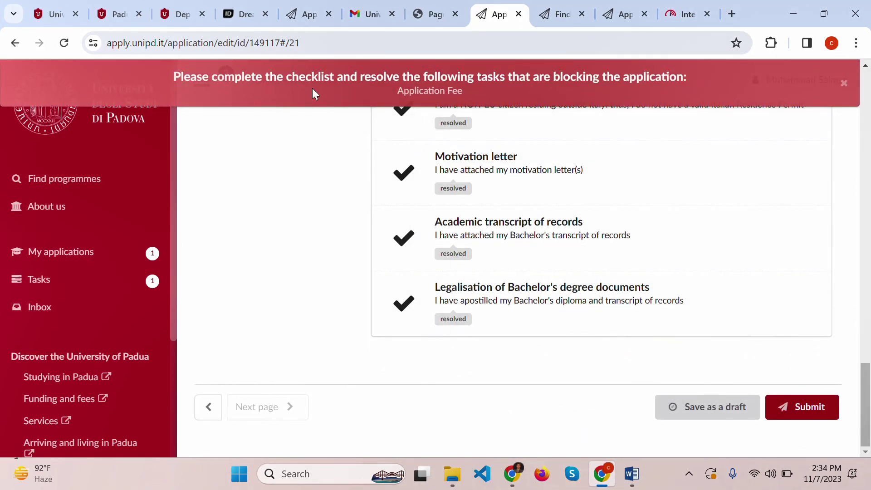
pyautogui.moveTo(277, 76); pyautogui.dragTo(510, 118)
pyautogui.click(502, 101)
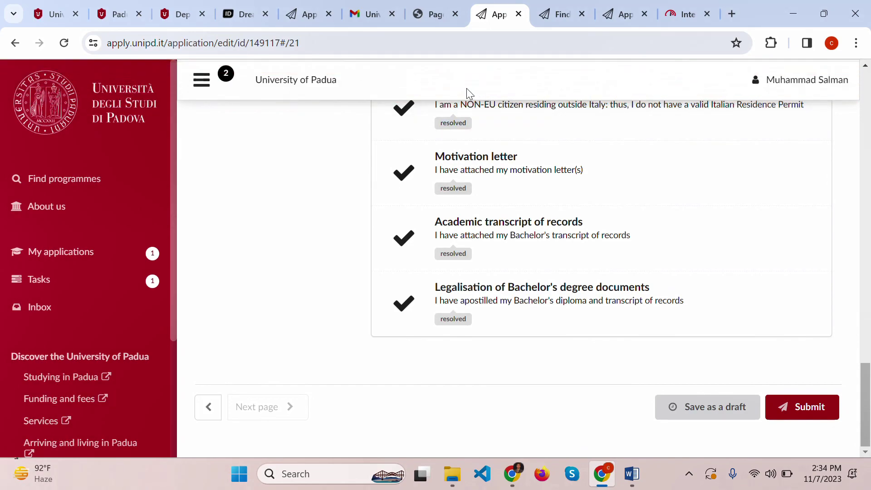
pyautogui.scroll(12, 704, 393)
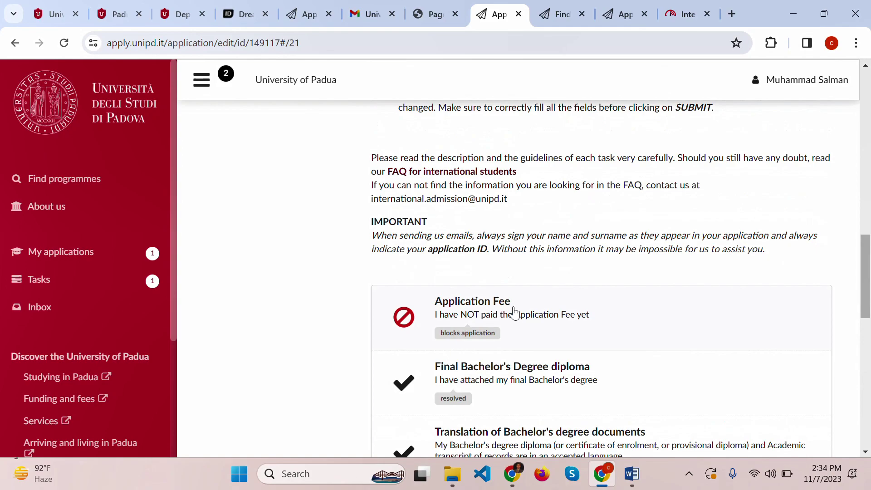
pyautogui.scroll(-1, 766, 275)
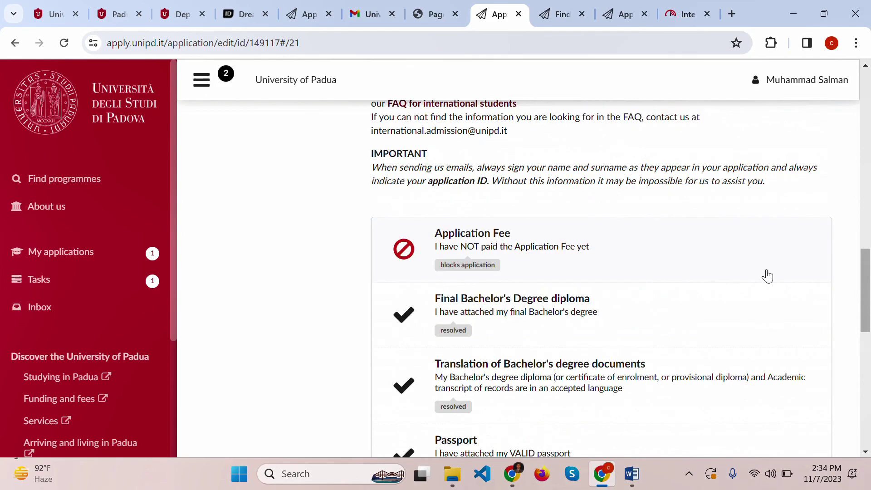